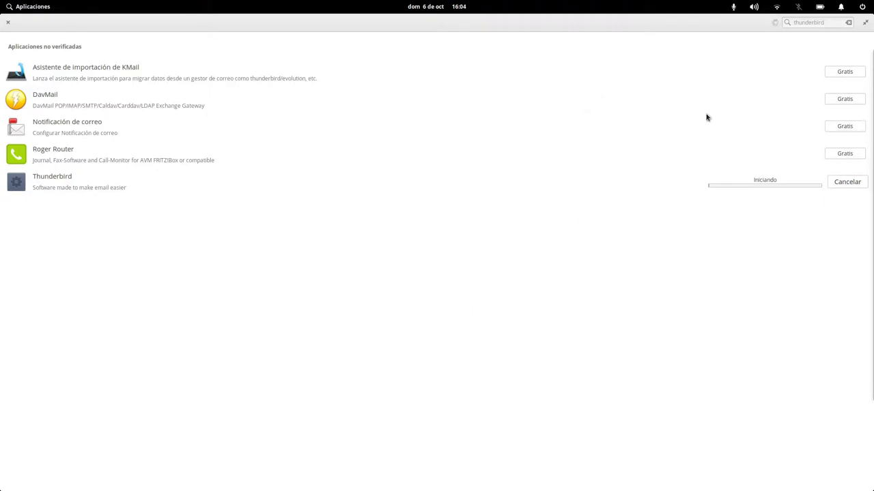
# Step: Clear the thunderbird search, then open Monitor del sistema from the Herramientas del sistema applications and maximize its window
pyautogui.click(848, 23)
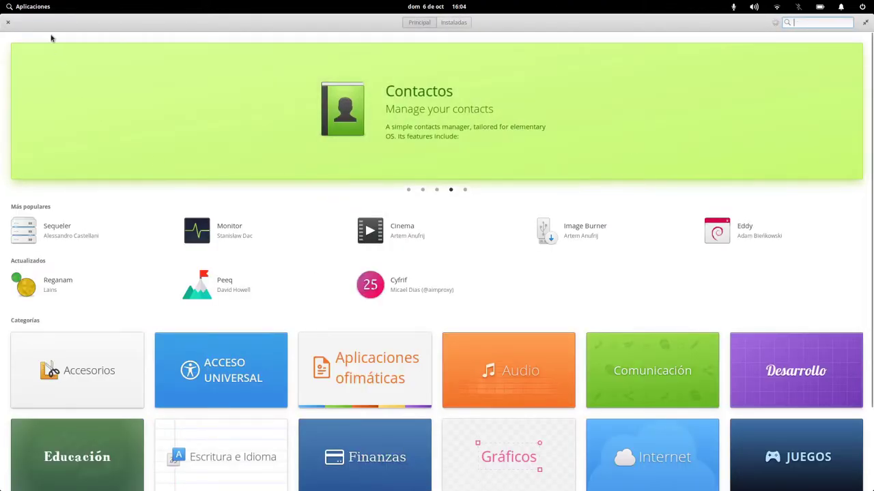
pyautogui.click(47, 8)
pyautogui.click(41, 76)
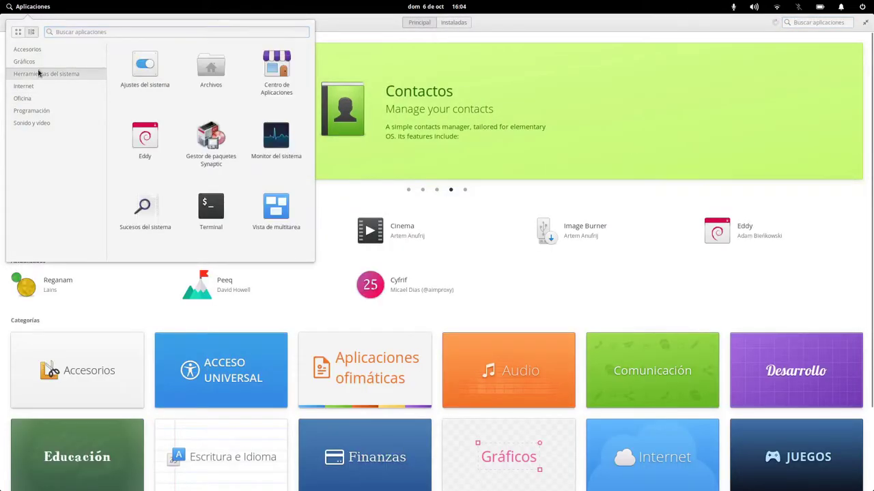
pyautogui.click(373, 145)
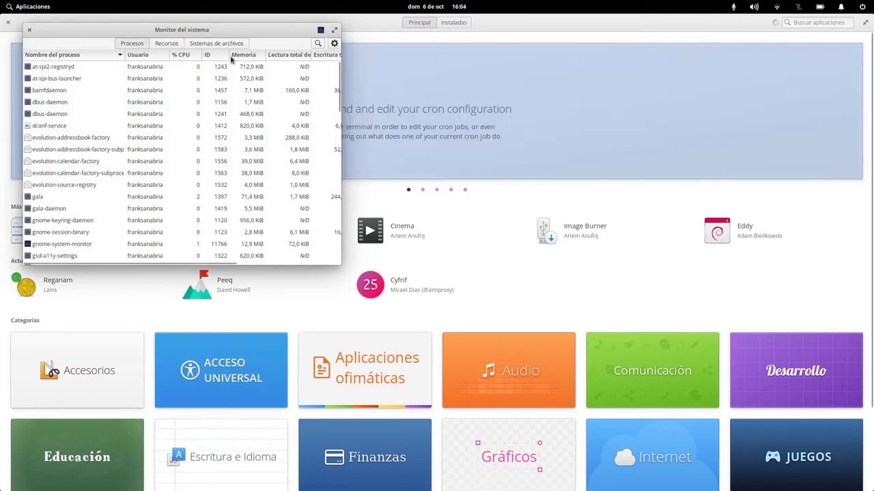
pyautogui.moveTo(182, 30); pyautogui.dragTo(423, 90)
pyautogui.doubleClick(423, 90)
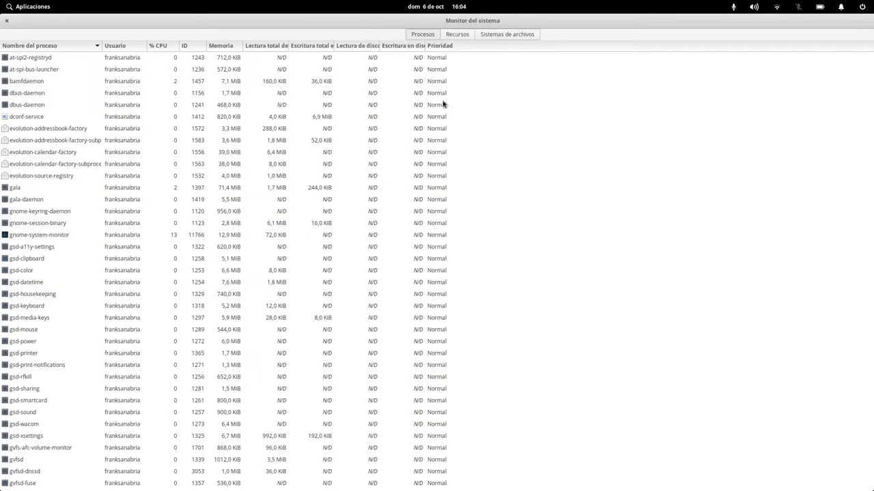
# Step: Look through the list of running processes and show the actions available for the gala-daemon process
pyautogui.scroll(-5, 175, 276)
pyautogui.scroll(5, 227, 273)
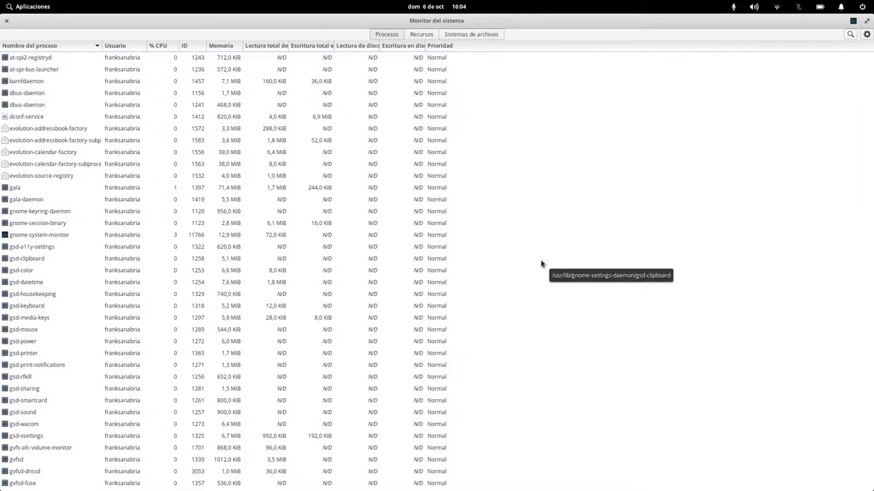
pyautogui.rightClick(39, 200)
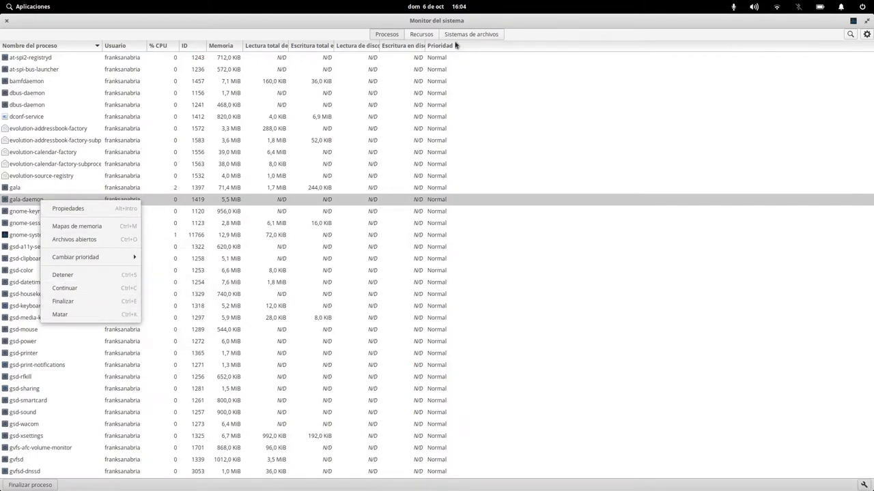
# Step: Examine the CPU, memory and network history, and inspect the /dev/sda1 and /dev/sdc1 entries among the file systems
pyautogui.click(425, 38)
pyautogui.click(426, 38)
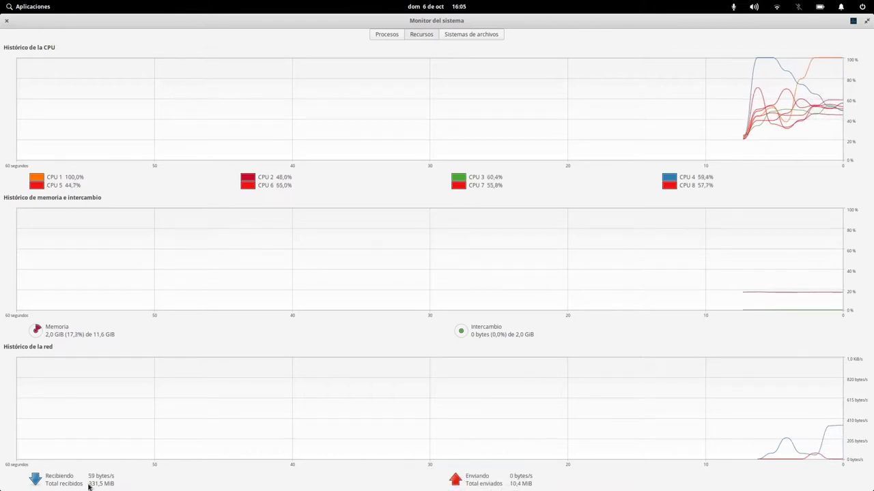
pyautogui.click(455, 37)
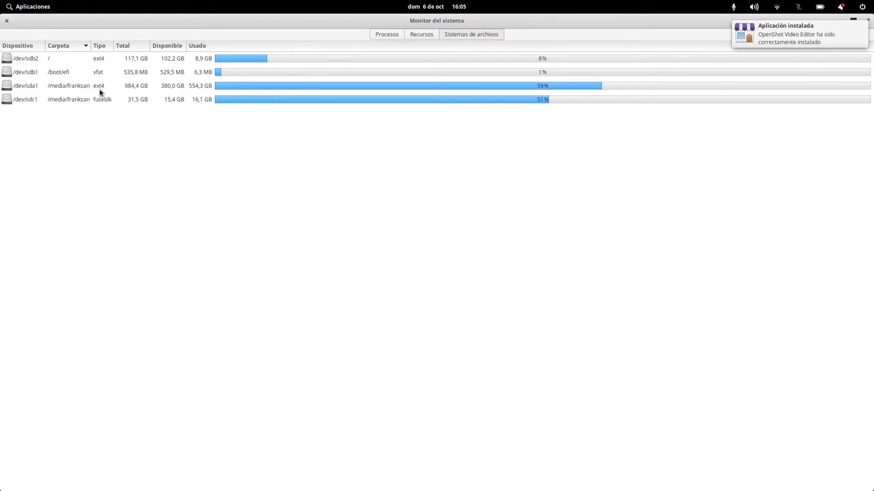
pyautogui.click(140, 87)
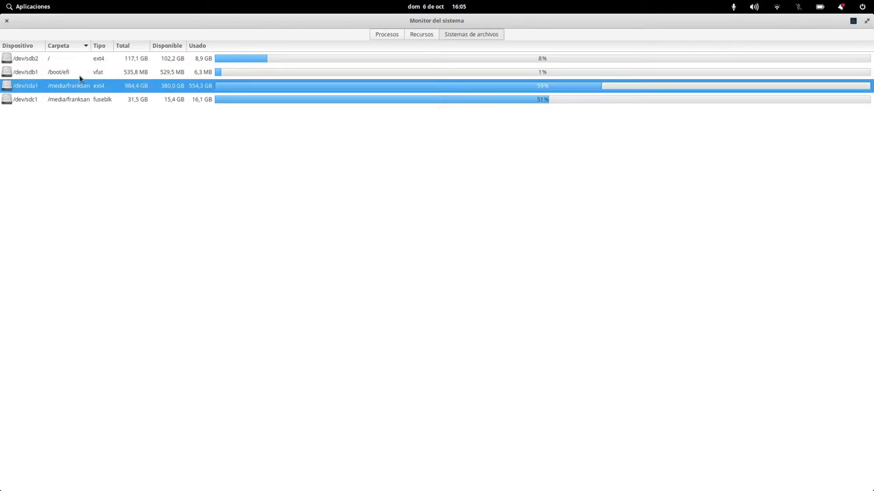
pyautogui.click(63, 101)
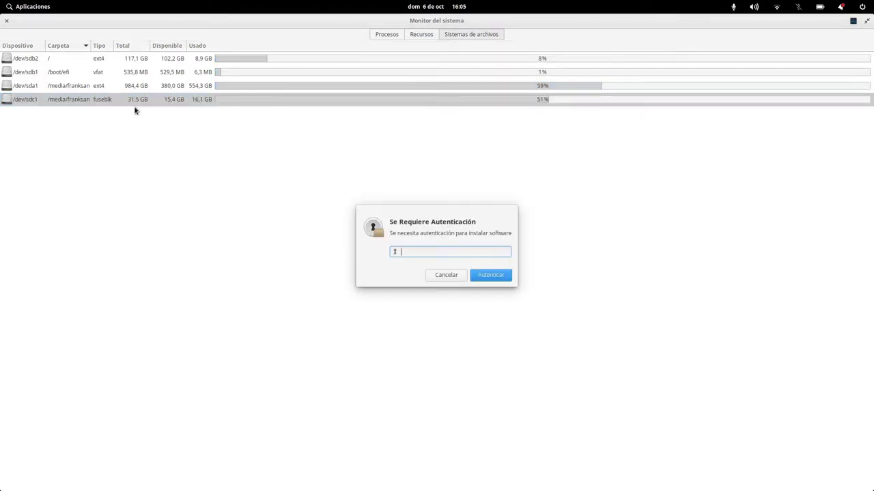
# Step: Authenticate the pending software installations by entering the account password in each authentication request
pyautogui.click(440, 253)
pyautogui.write('••••••••••')
pyautogui.click(504, 278)
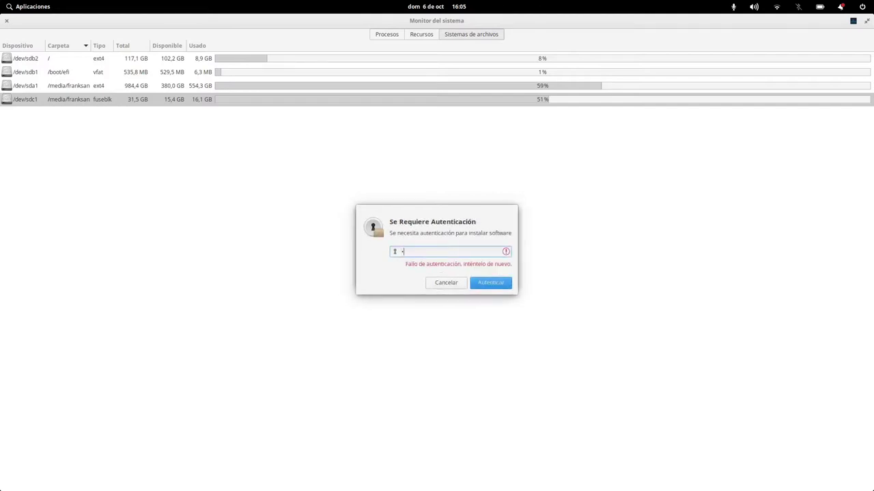
pyautogui.click(482, 279)
pyautogui.write('•••')
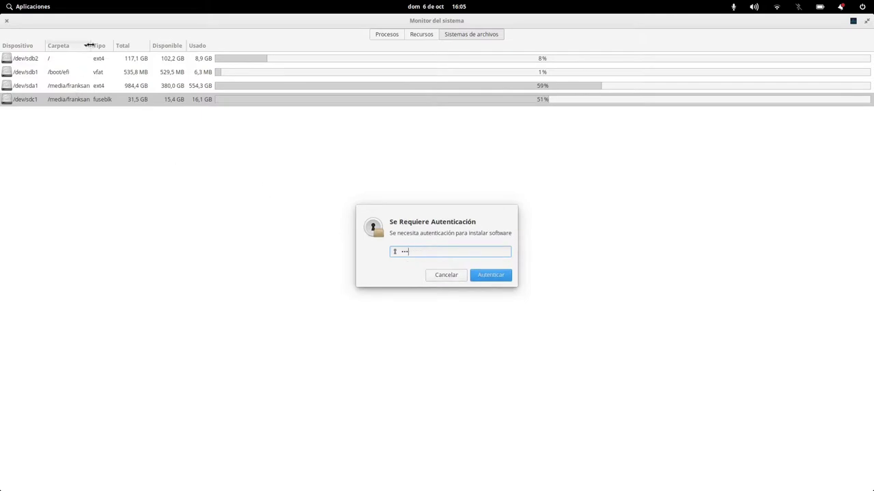
pyautogui.hotkey('ctrl', 'a')
pyautogui.press('BackSpace')
pyautogui.write('••••••')
pyautogui.click(476, 280)
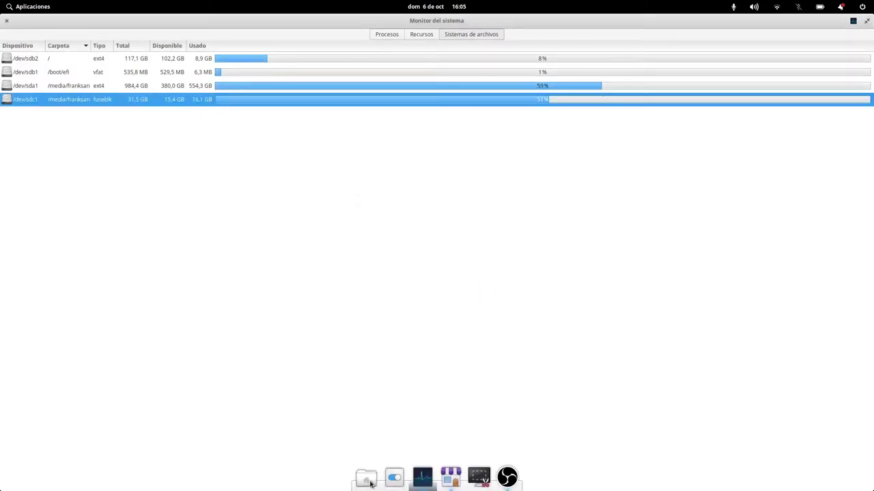
# Step: Switch to the file manager, view the contents of Sistema de archivos and the ISOS volume, and close it
pyautogui.click(367, 477)
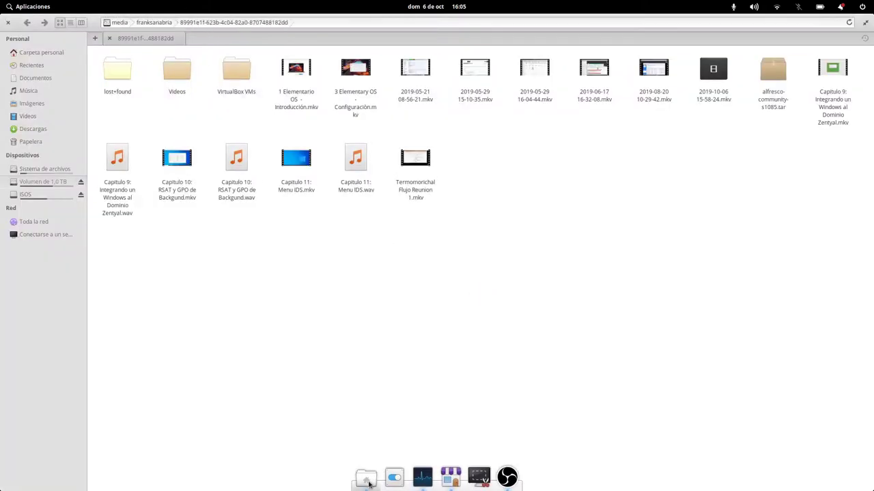
pyautogui.click(27, 172)
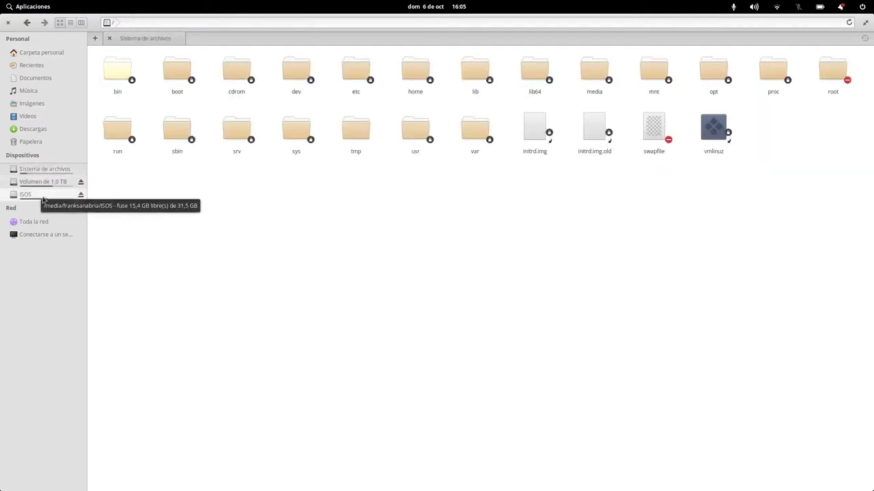
pyautogui.click(33, 195)
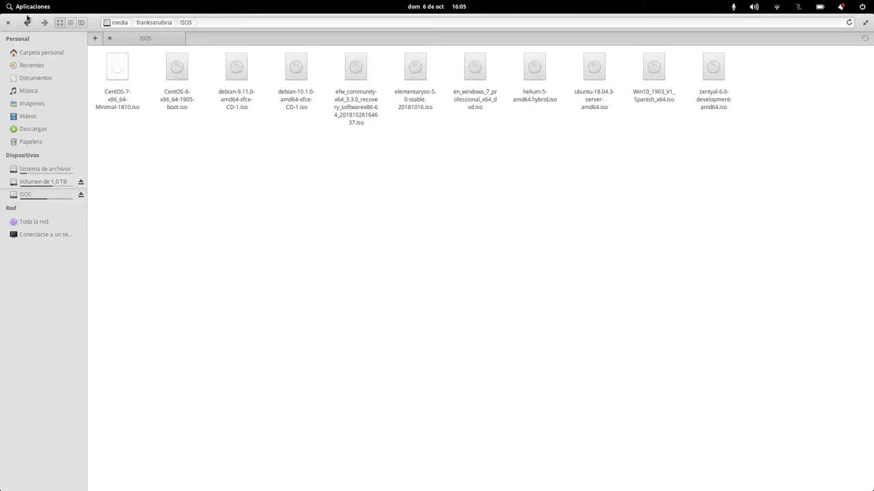
pyautogui.click(6, 23)
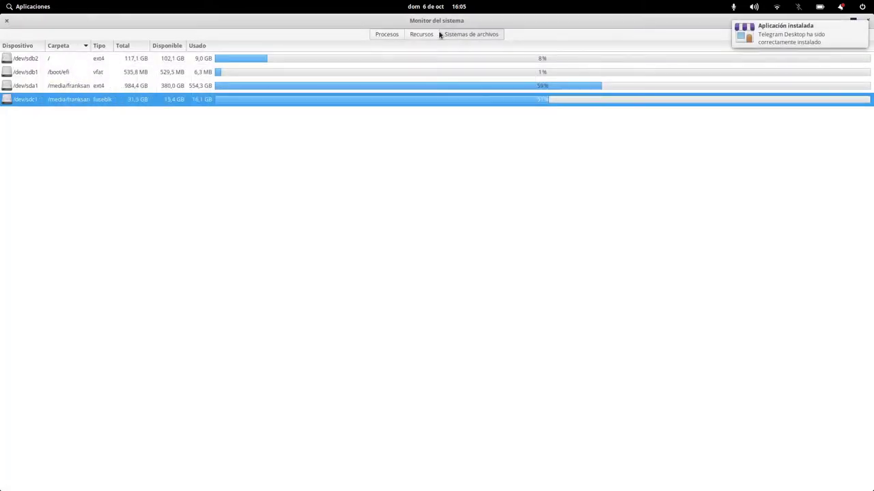
# Step: Open Calculadora from the Accesorios applications to view it, and close it again
pyautogui.click(35, 8)
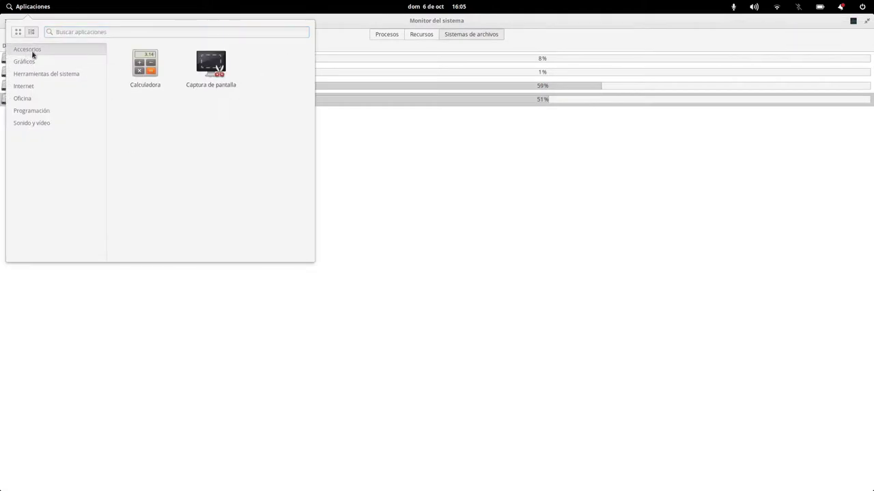
pyautogui.click(446, 155)
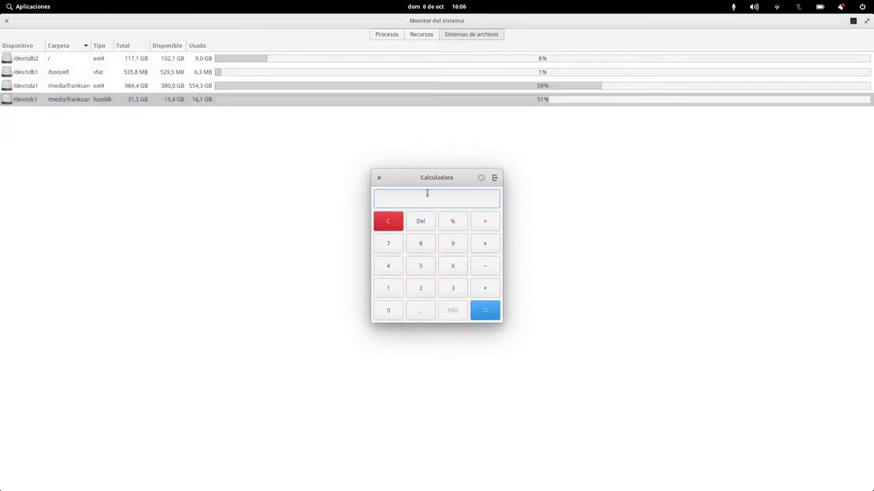
pyautogui.click(379, 178)
# Step: Review the applications under Gráficos and Herramientas del sistema, and try to open Sucesos del sistema
pyautogui.click(34, 7)
pyautogui.click(35, 63)
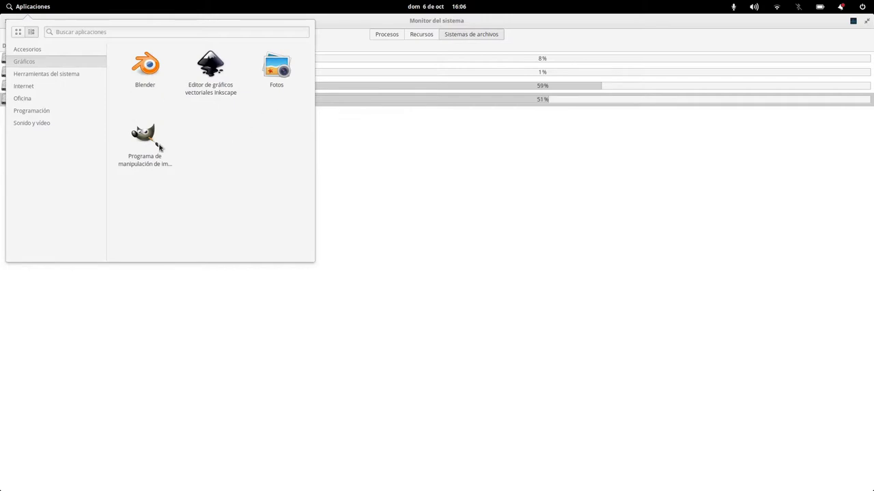
pyautogui.click(28, 76)
pyautogui.click(34, 63)
pyautogui.click(30, 73)
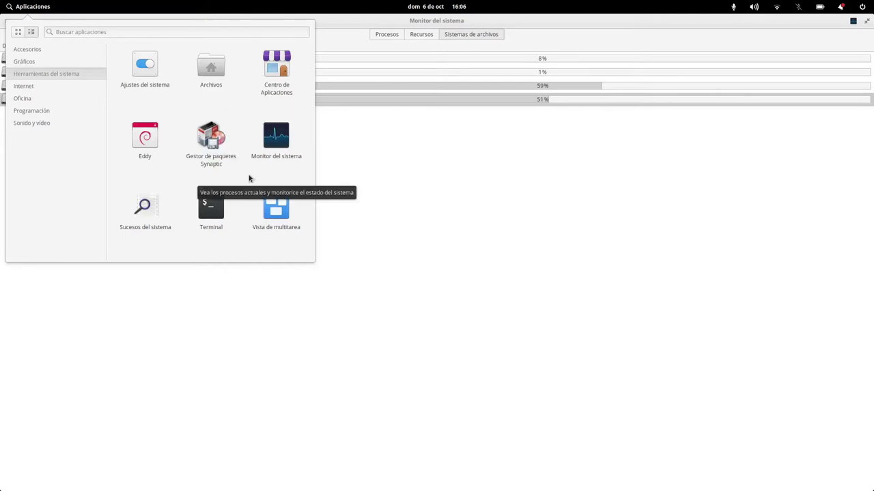
pyautogui.click(144, 213)
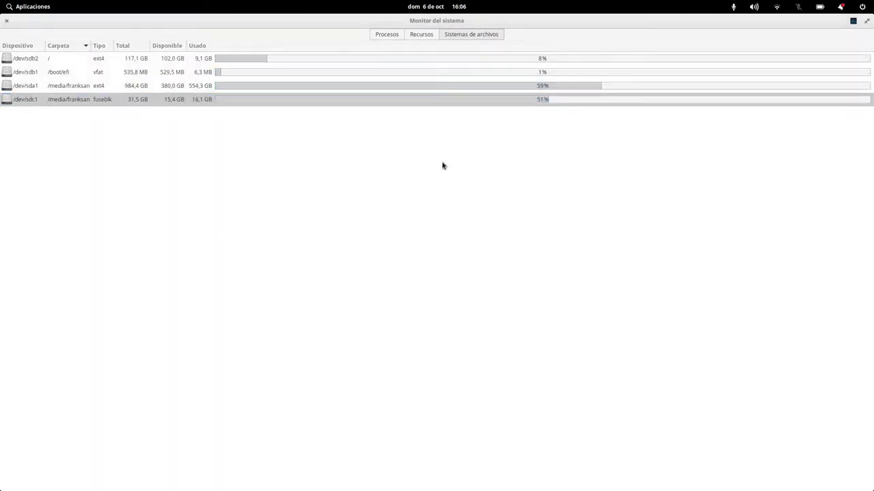
# Step: Close Monitor del sistema to return to the application centre
pyautogui.click(6, 21)
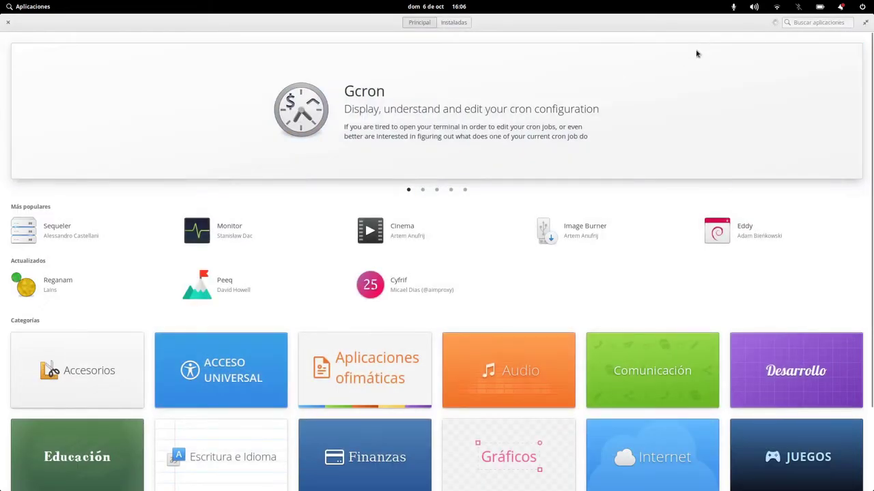
pyautogui.click(774, 25)
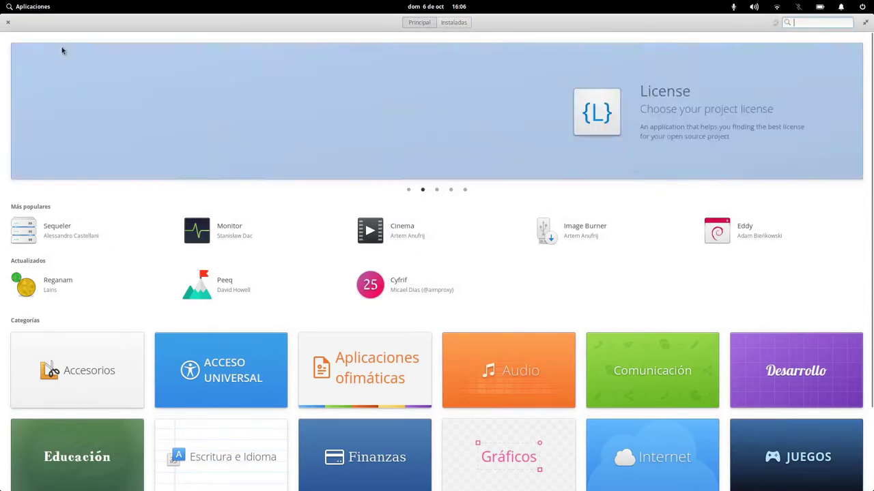
# Step: Review the installed applications under Internet, Oficina, Programación and Sonido y vídeo
pyautogui.click(34, 7)
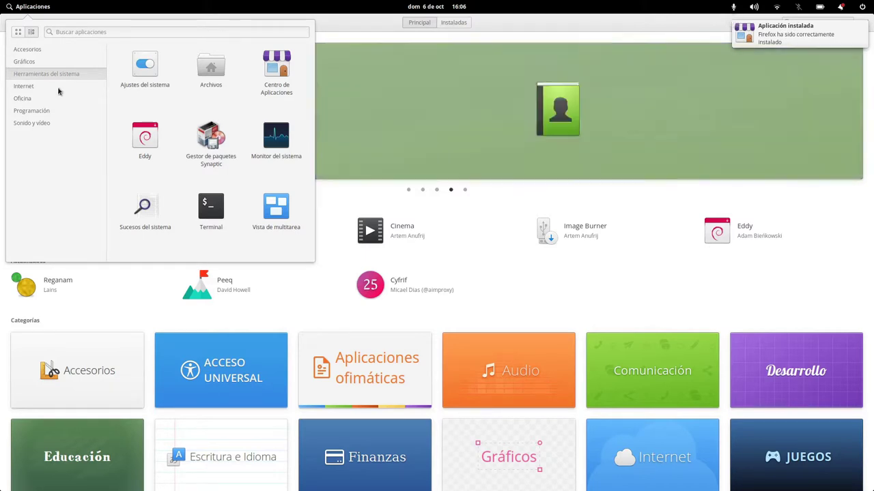
pyautogui.click(58, 89)
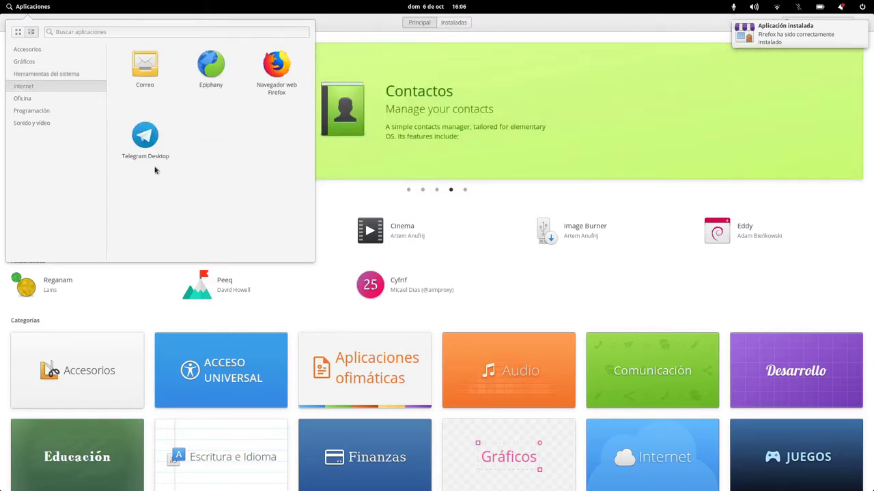
pyautogui.click(35, 101)
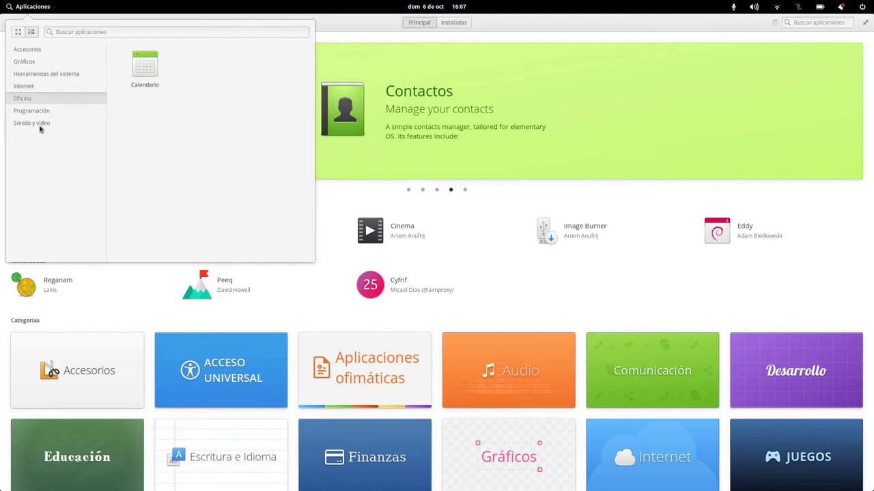
pyautogui.click(61, 112)
pyautogui.click(36, 126)
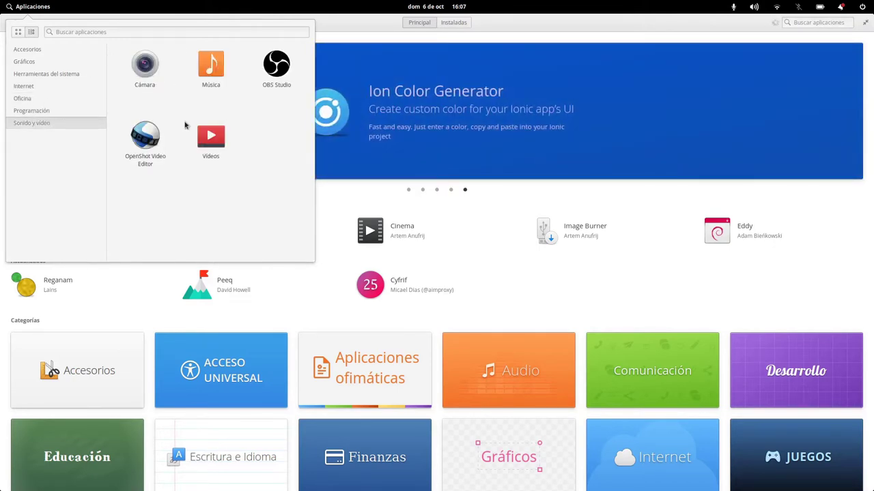
# Step: Open Code from the Programación applications, move its window to the middle of the screen, and close it
pyautogui.click(43, 112)
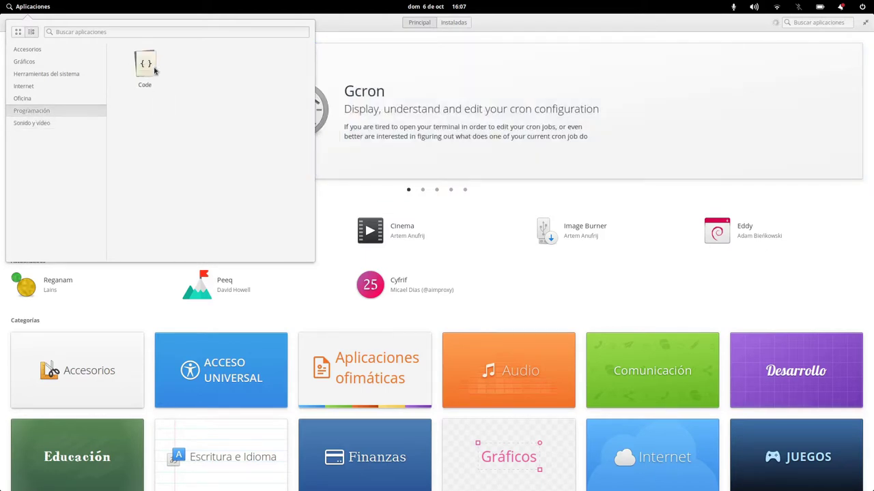
pyautogui.click(144, 66)
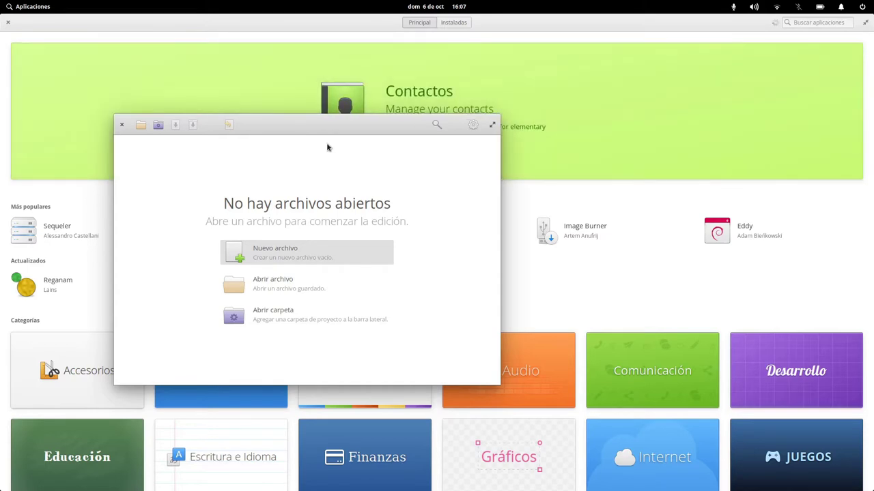
pyautogui.moveTo(328, 129); pyautogui.dragTo(477, 168)
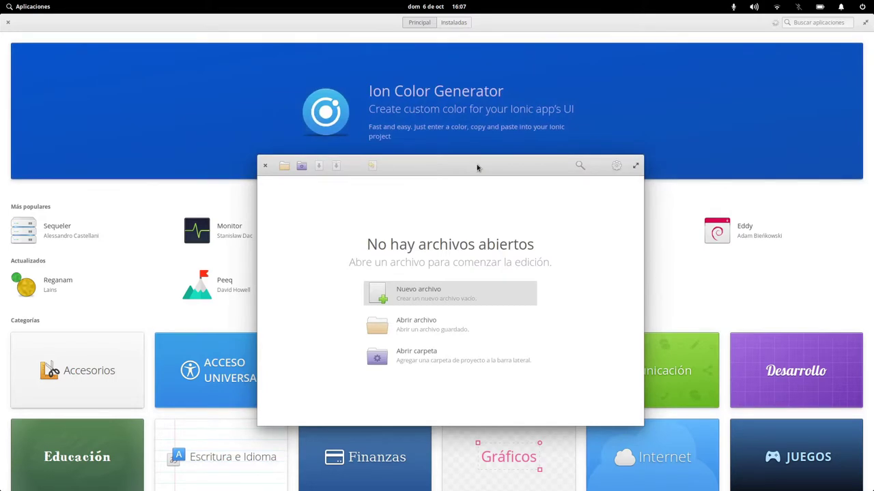
pyautogui.click(266, 167)
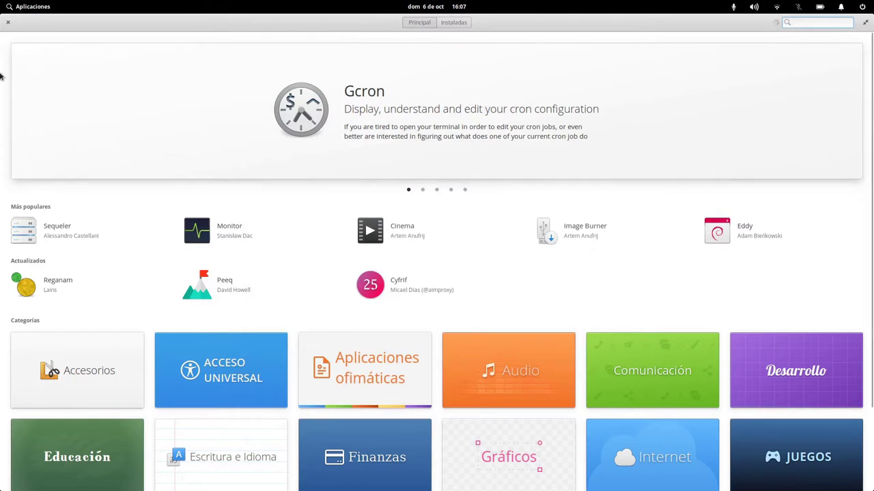
# Step: Check the Oficina, Programación and Internet application categories once more and dismiss the applications list
pyautogui.click(53, 5)
pyautogui.click(34, 100)
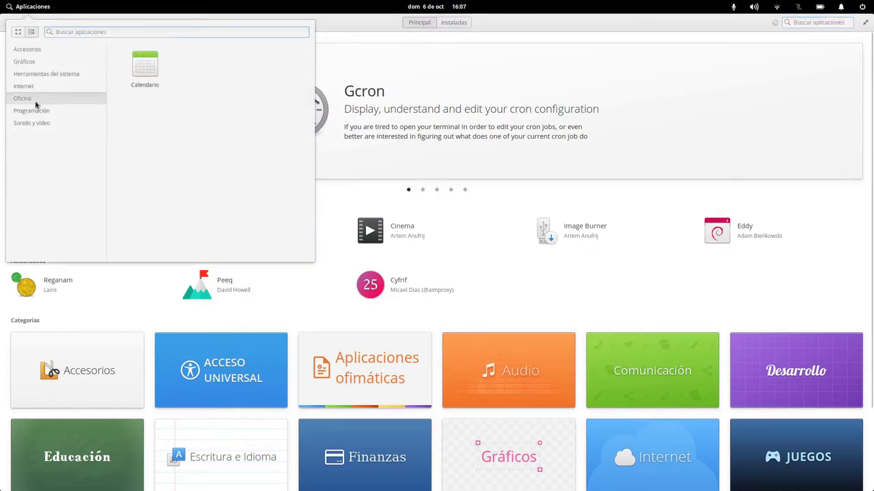
pyautogui.click(34, 117)
pyautogui.click(27, 86)
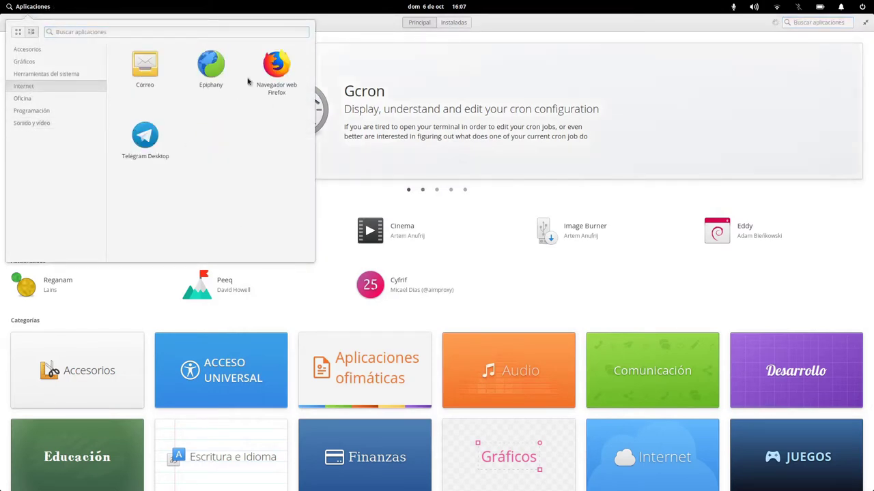
pyautogui.press('Escape')
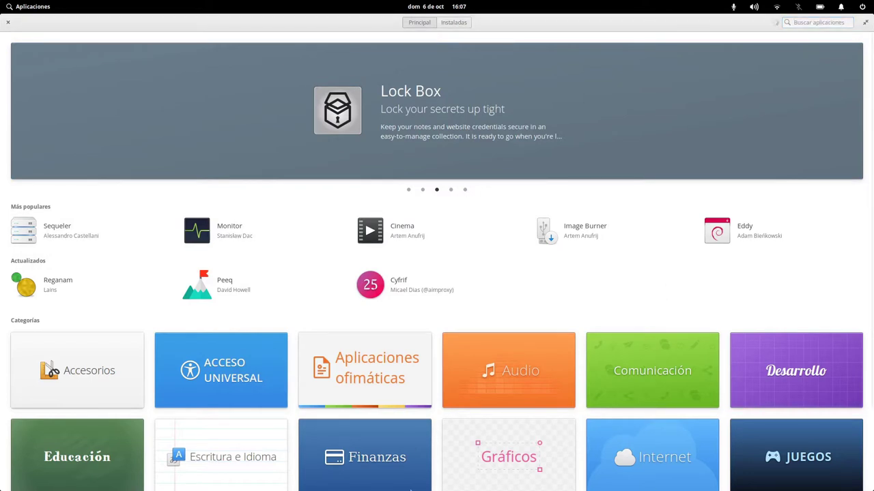
# Step: Switch to the system log viewer, maximise its window, and dismiss the Thunderbird installation notification
pyautogui.moveTo(410, 488)
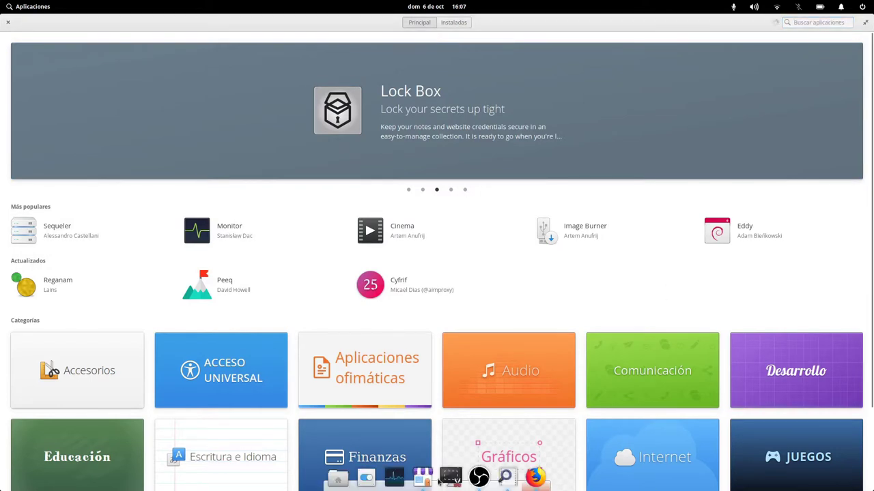
pyautogui.click(506, 477)
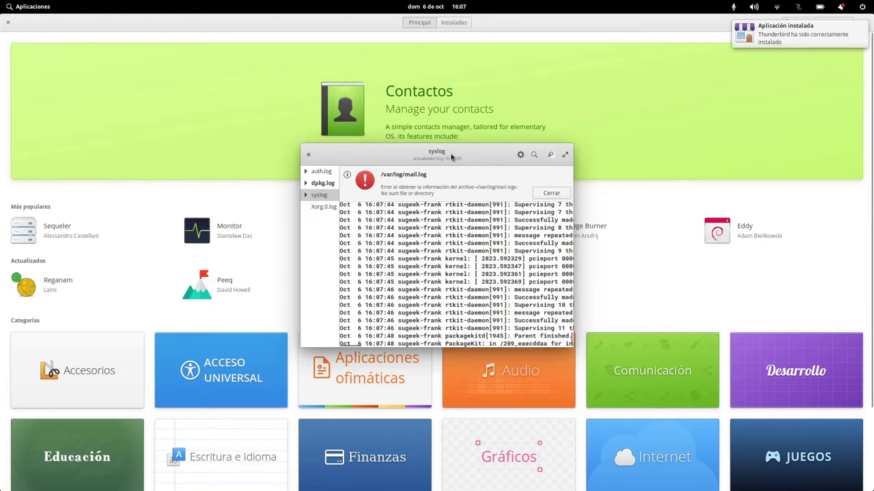
pyautogui.doubleClick(451, 158)
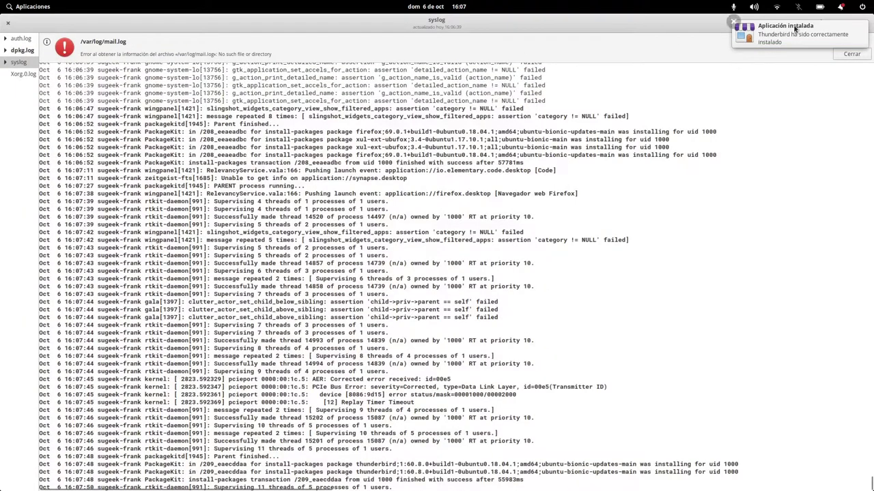
pyautogui.click(762, 27)
# Step: Dismiss the mail.log error, look through syslog and Xorg.0.log, and close the log viewer
pyautogui.moveTo(503, 486)
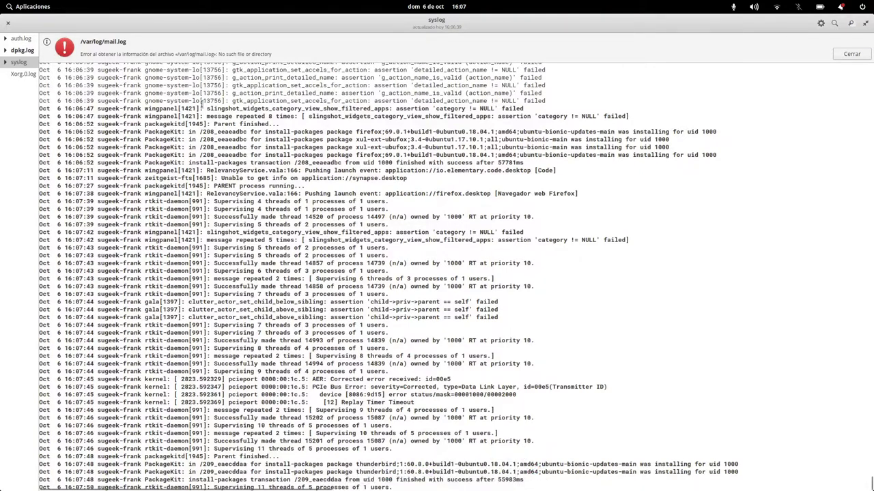
pyautogui.scroll(13, 414, 279)
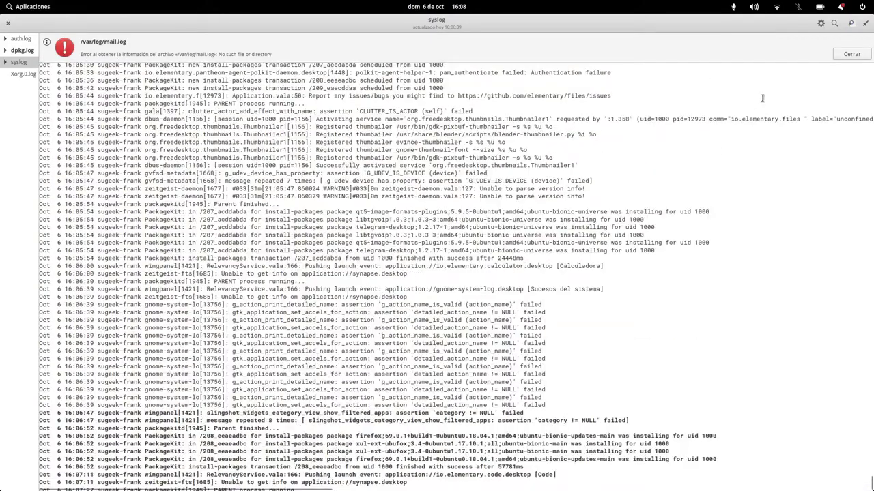
pyautogui.click(851, 54)
pyautogui.scroll(-4, 634, 143)
pyautogui.scroll(5, 571, 151)
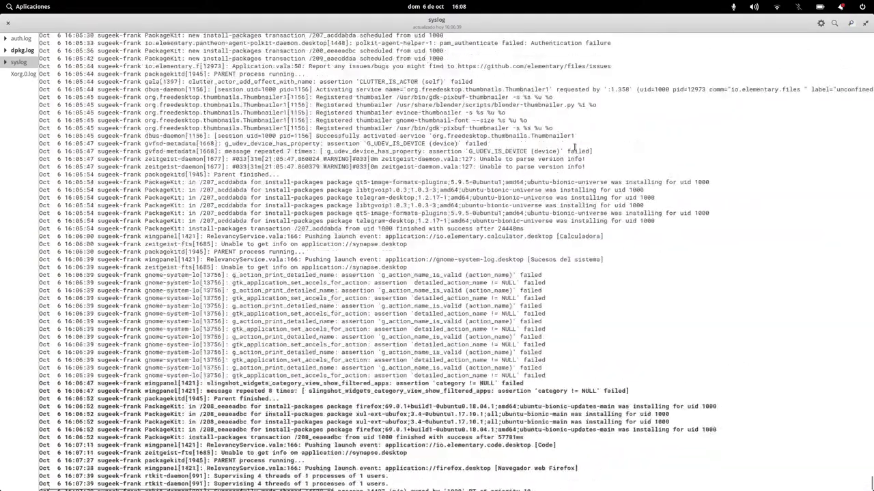
pyautogui.scroll(20, 570, 152)
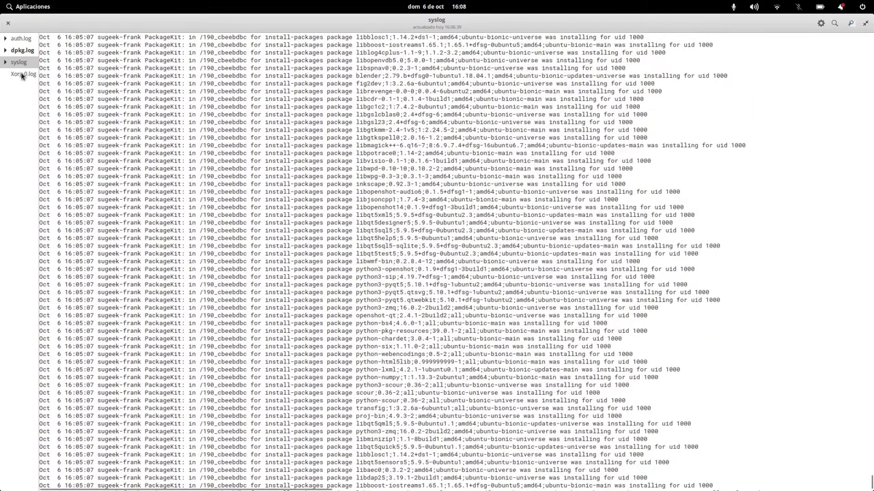
pyautogui.click(22, 75)
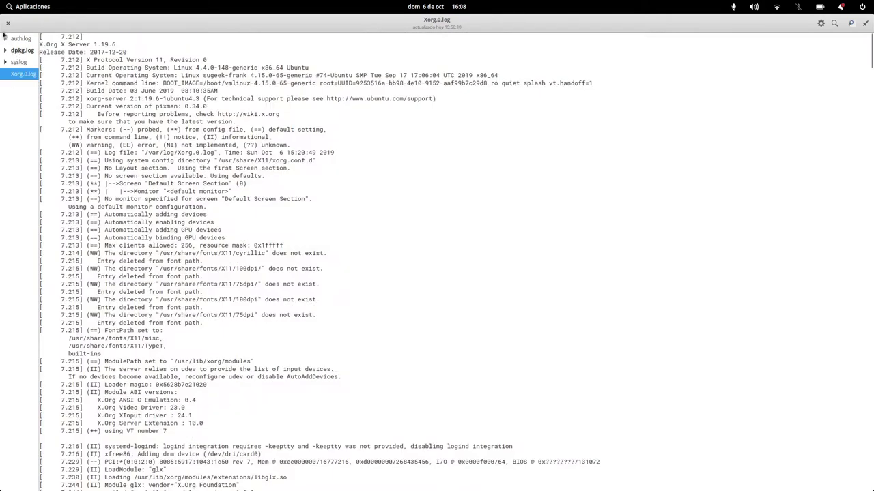
pyautogui.click(6, 24)
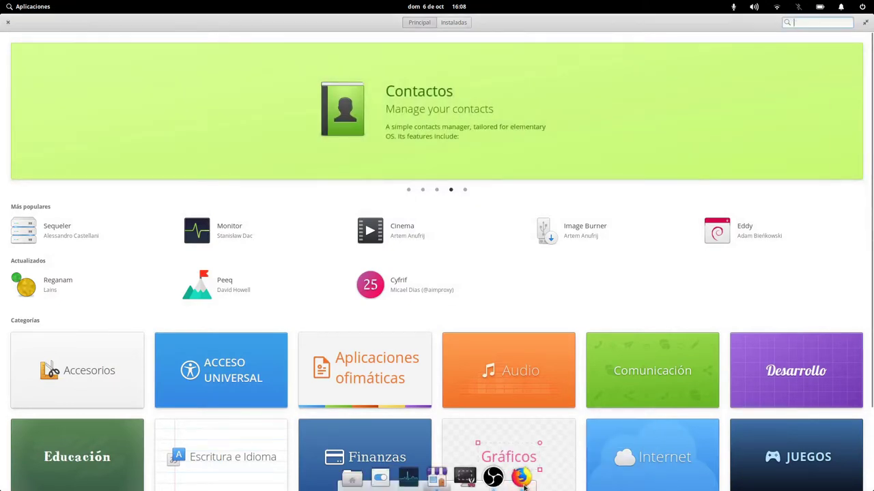
# Step: Launch Firefox in a maximised window, close the Firefox Privacy Notice tab, and look over the browser's main menu
pyautogui.click(524, 484)
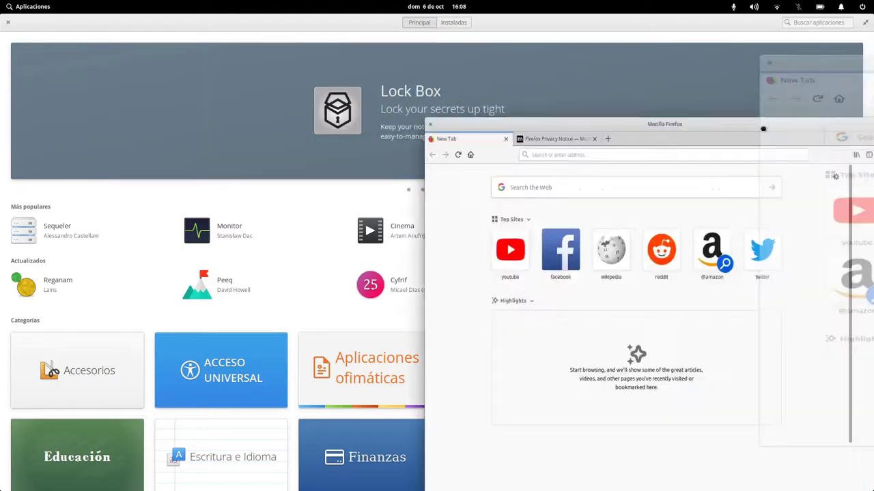
pyautogui.doubleClick(568, 123)
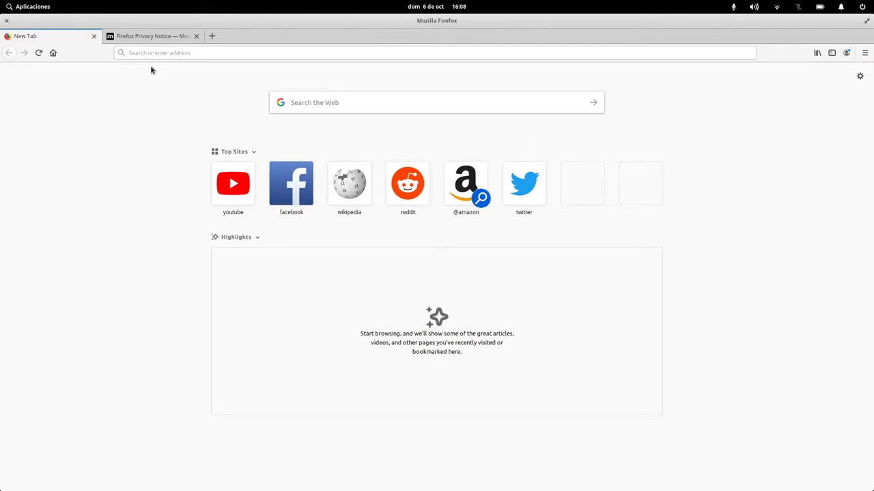
pyautogui.click(314, 107)
pyautogui.click(163, 53)
pyautogui.click(155, 39)
pyautogui.click(196, 36)
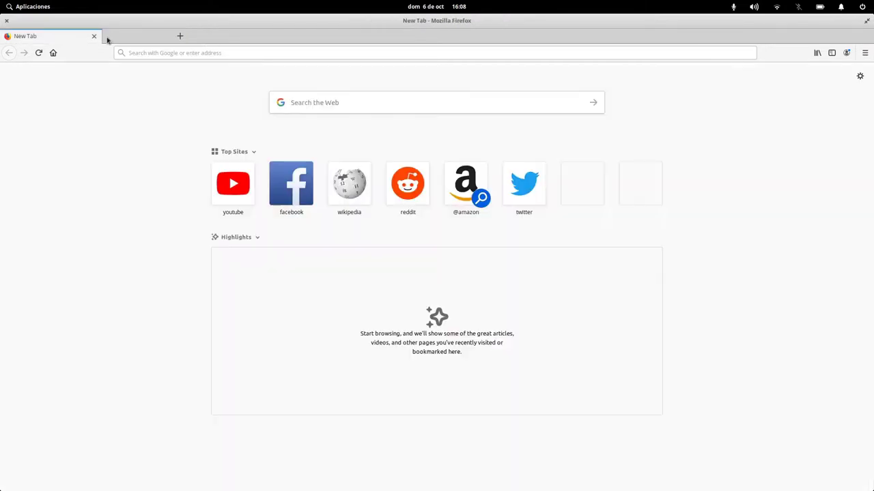
pyautogui.click(864, 52)
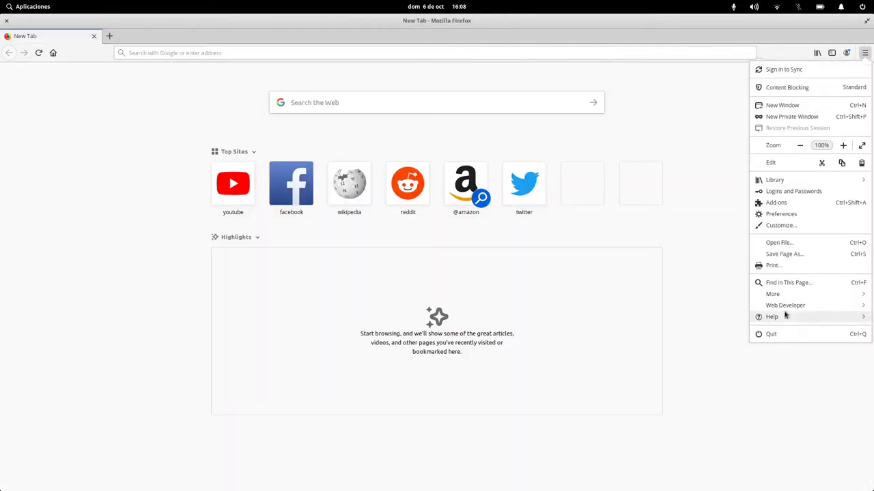
pyautogui.click(785, 376)
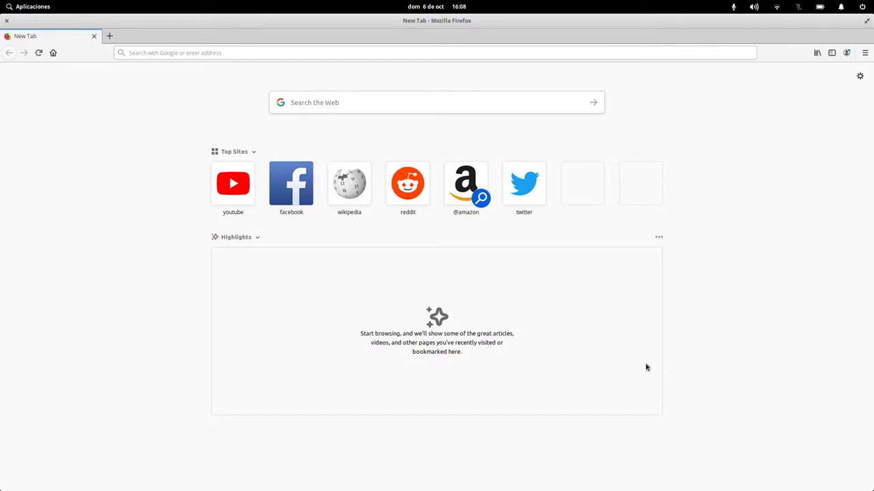
# Step: Launch the Synaptic package manager from the Herramientas del sistema applications and authenticate with the account password
pyautogui.click(26, 10)
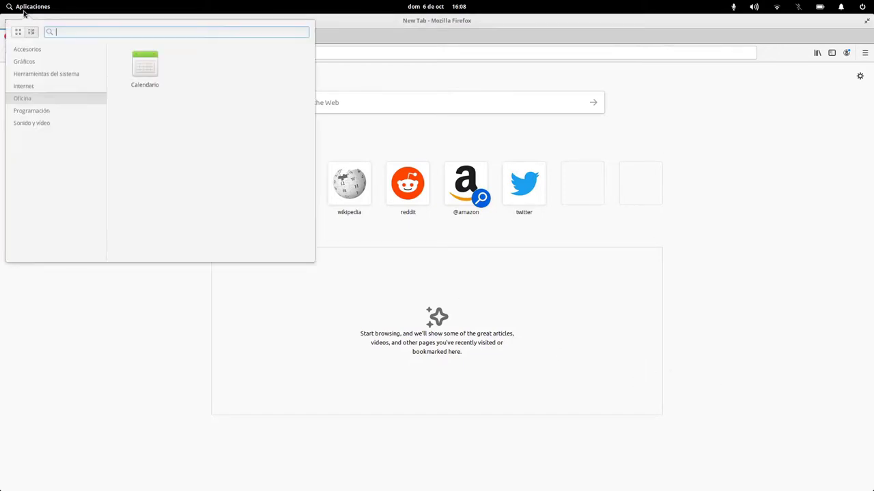
pyautogui.click(31, 87)
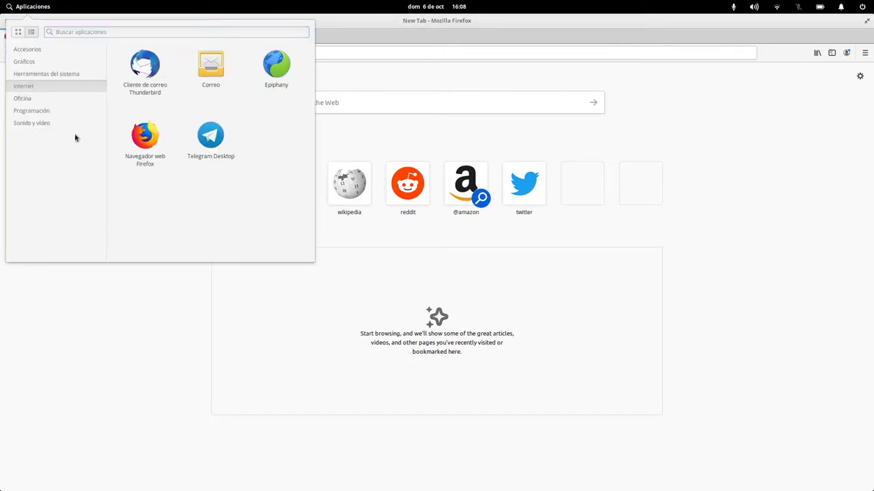
pyautogui.click(48, 75)
pyautogui.click(210, 140)
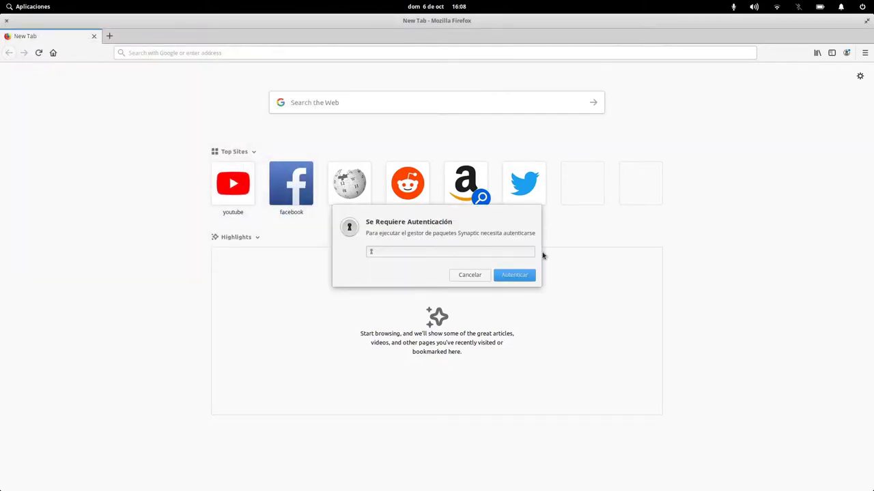
pyautogui.click(515, 253)
pyautogui.write('•')
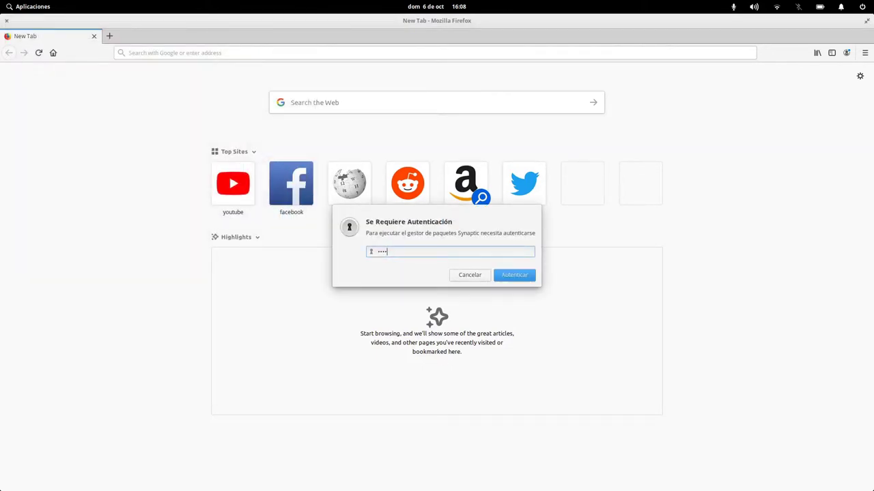
pyautogui.click(533, 276)
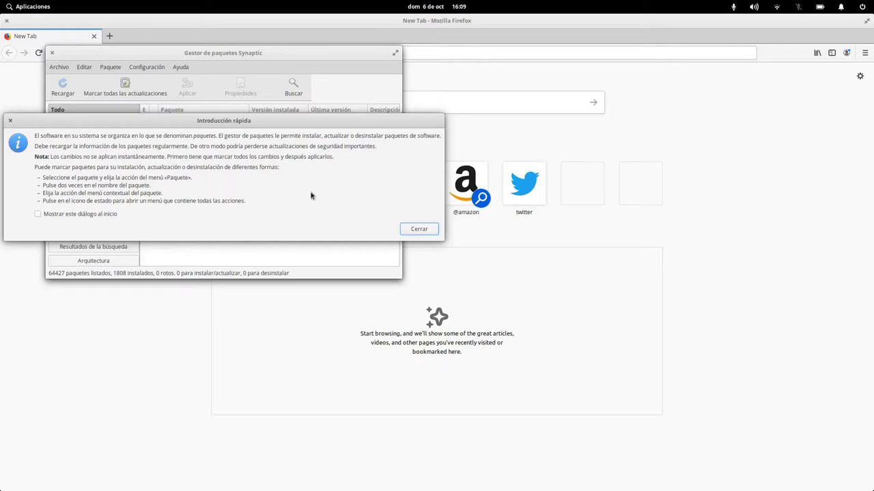
# Step: Close Synaptic's quick introduction, maximise its window, and widen the section list until the full section names fit
pyautogui.moveTo(178, 123); pyautogui.dragTo(211, 107)
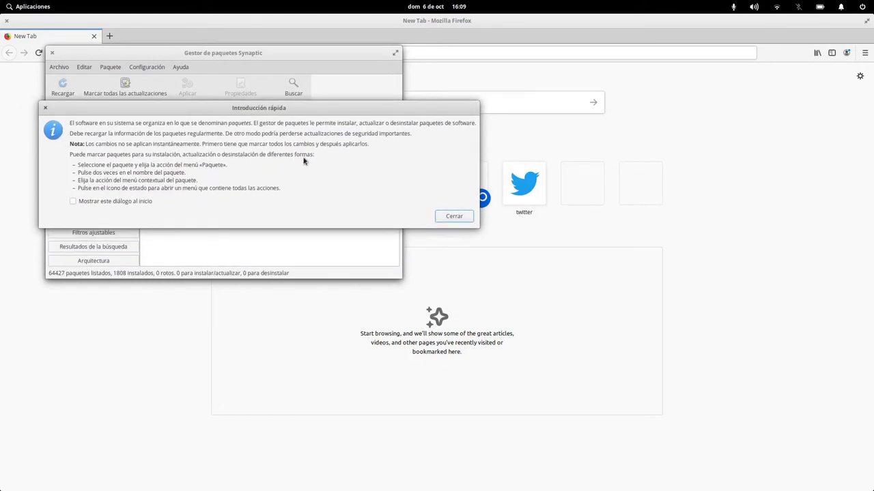
pyautogui.click(454, 215)
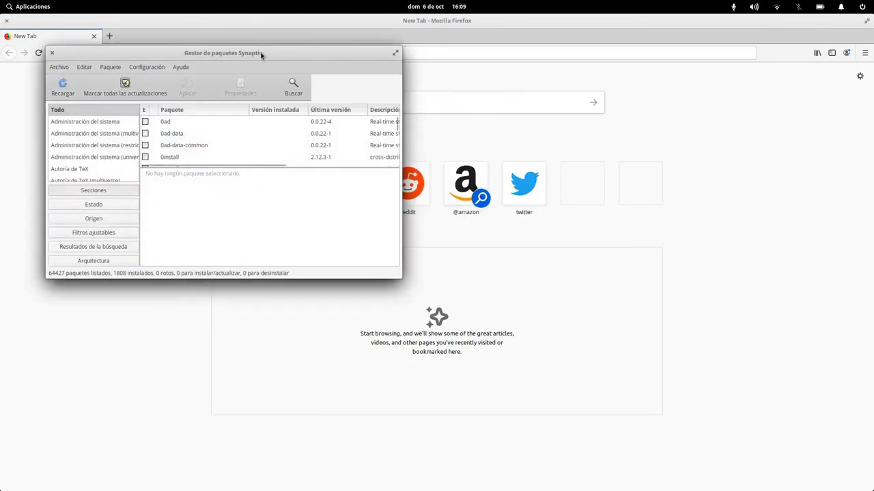
pyautogui.moveTo(263, 53); pyautogui.dragTo(441, 150)
pyautogui.doubleClick(441, 150)
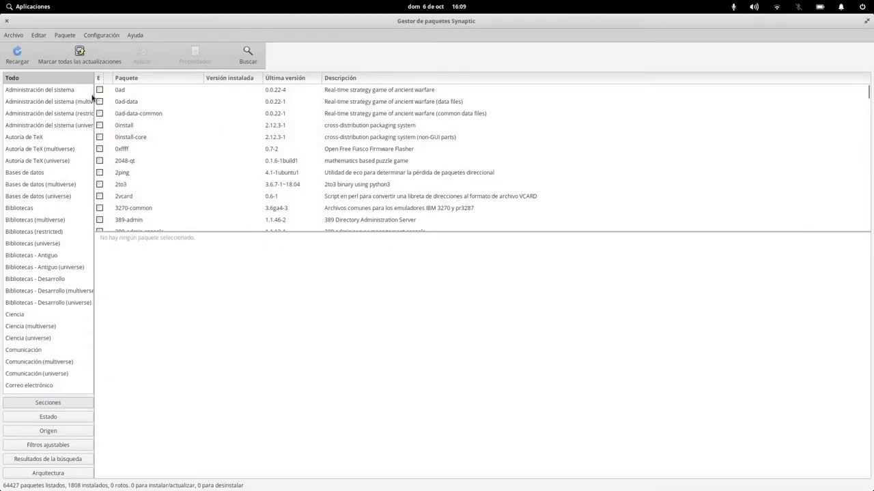
pyautogui.moveTo(94, 101); pyautogui.dragTo(148, 105)
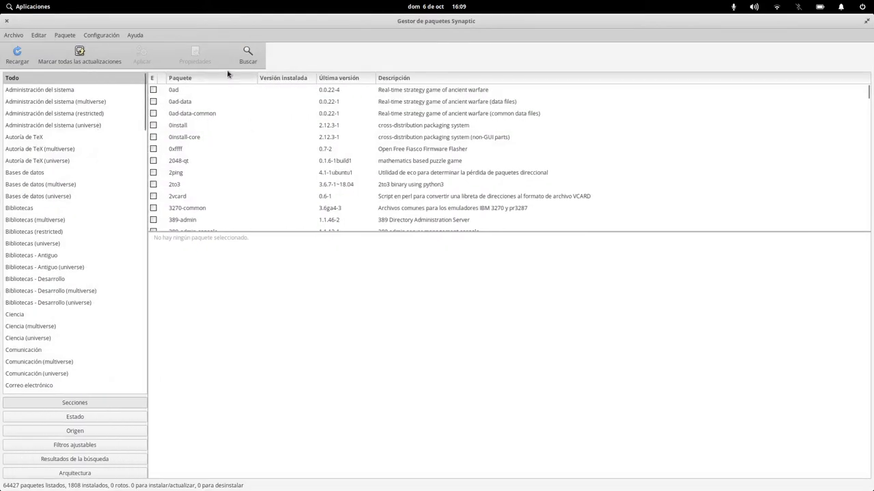
# Step: Search the Synaptic packages for "firefox"
pyautogui.click(248, 55)
pyautogui.write('firefox')
pyautogui.press('Return')
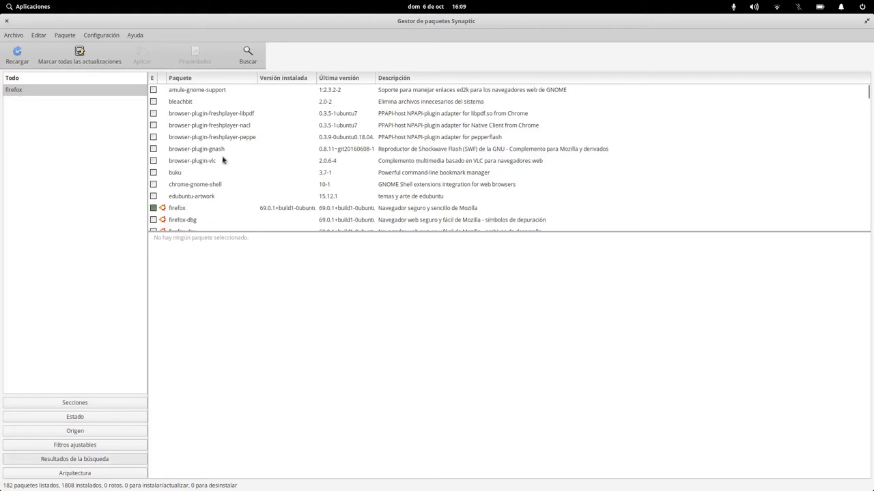
# Step: Find the Spanish language package firefox-locale-es in the results and mark it for installation
pyautogui.scroll(-5, 193, 208)
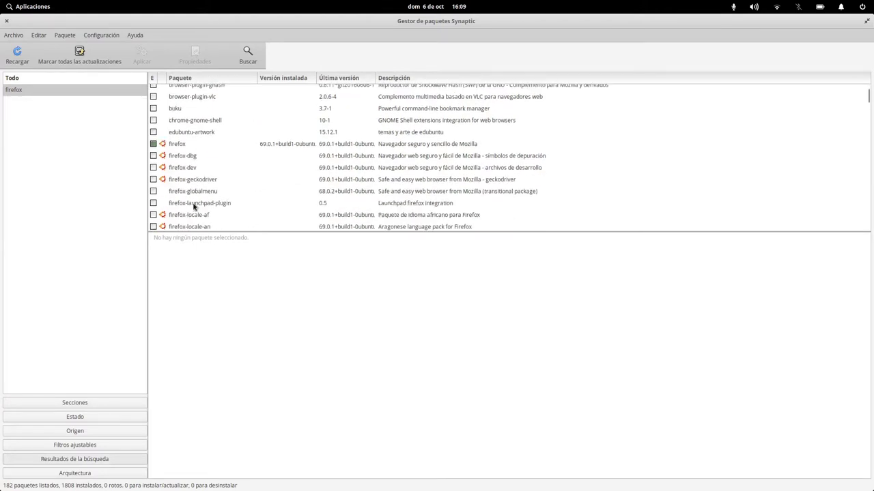
pyautogui.scroll(-10, 193, 207)
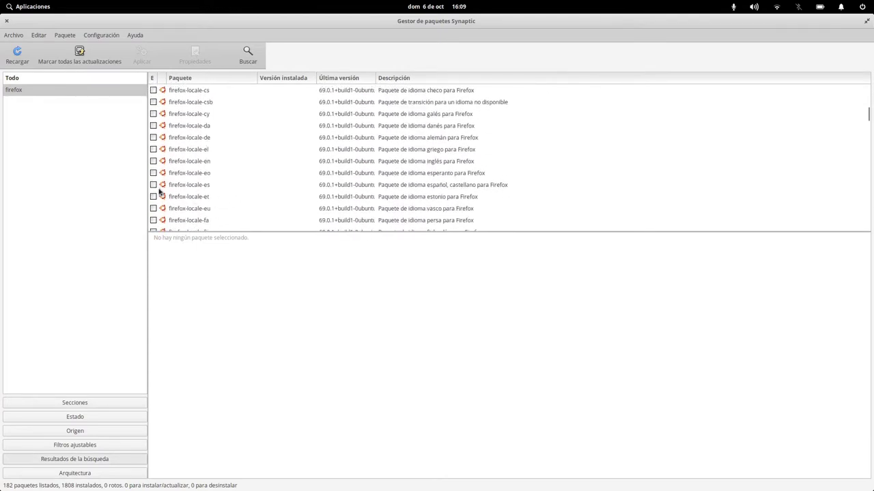
pyautogui.click(158, 189)
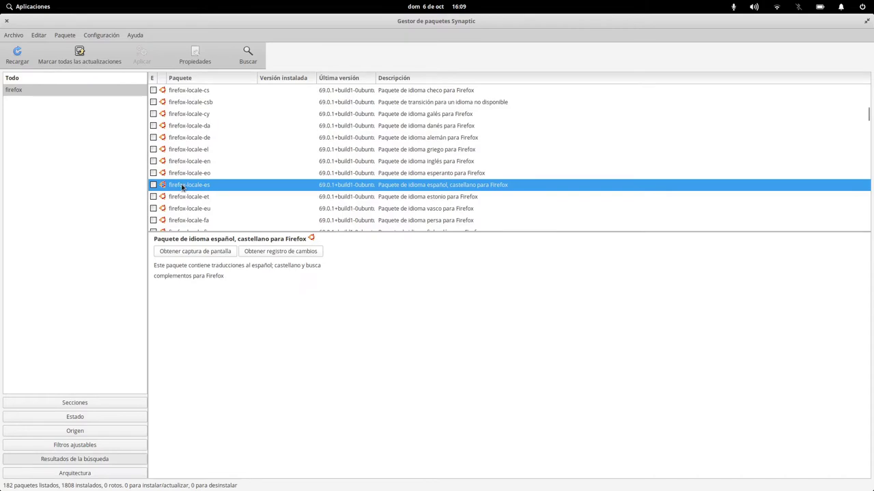
pyautogui.rightClick(182, 188)
pyautogui.click(222, 205)
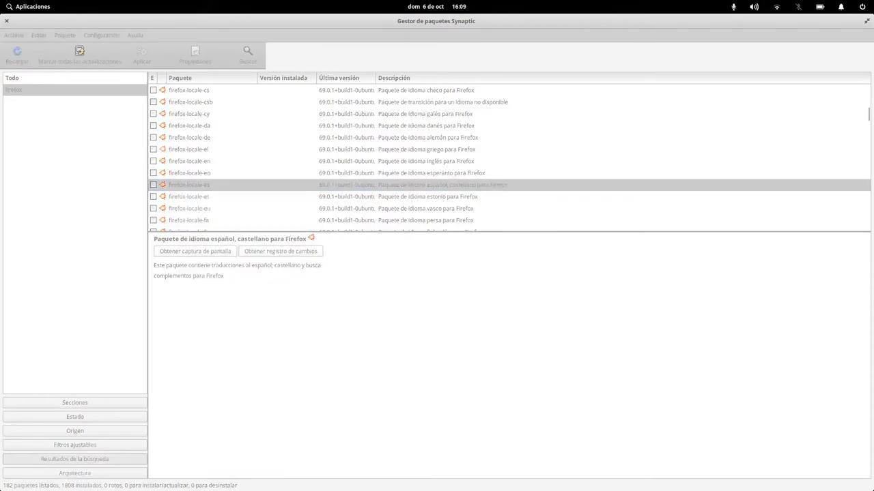
# Step: Apply the marked changes to install firefox-locale-es, checking the package in the summary, and close the completion dialog
pyautogui.scroll(-10, 248, 193)
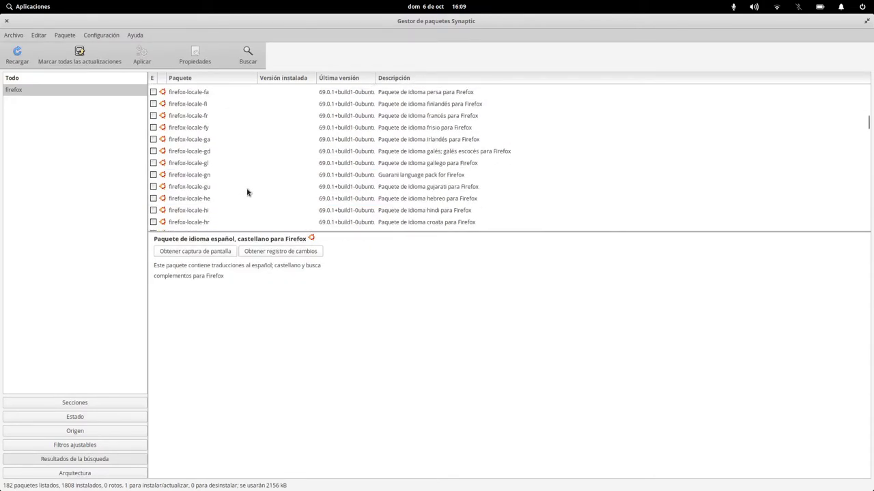
pyautogui.scroll(-10, 247, 192)
pyautogui.scroll(5, 247, 193)
pyautogui.scroll(4, 247, 192)
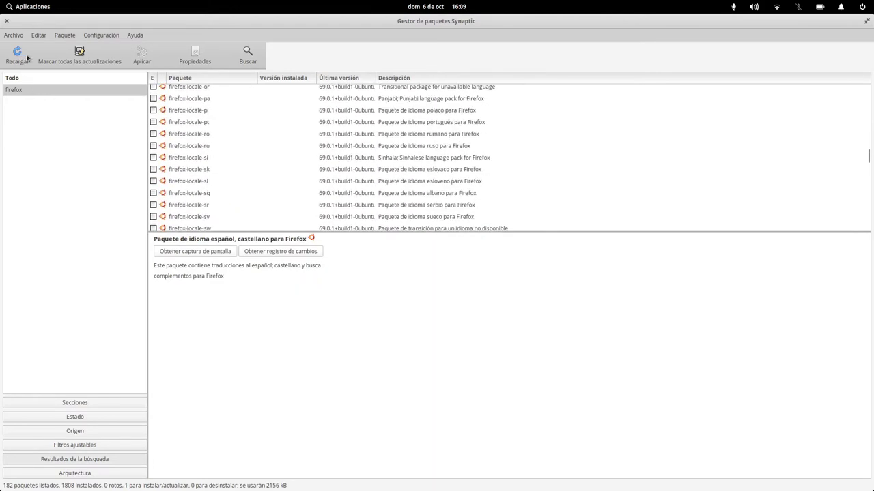
pyautogui.click(145, 60)
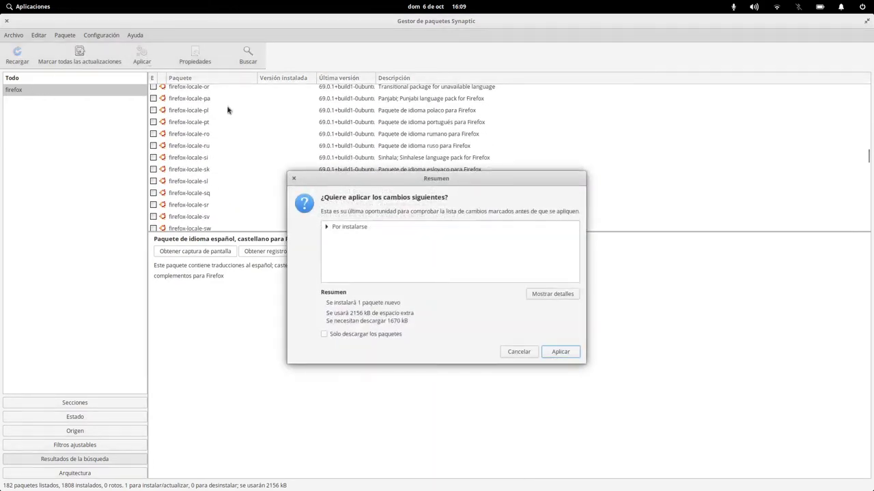
pyautogui.click(344, 230)
pyautogui.click(327, 228)
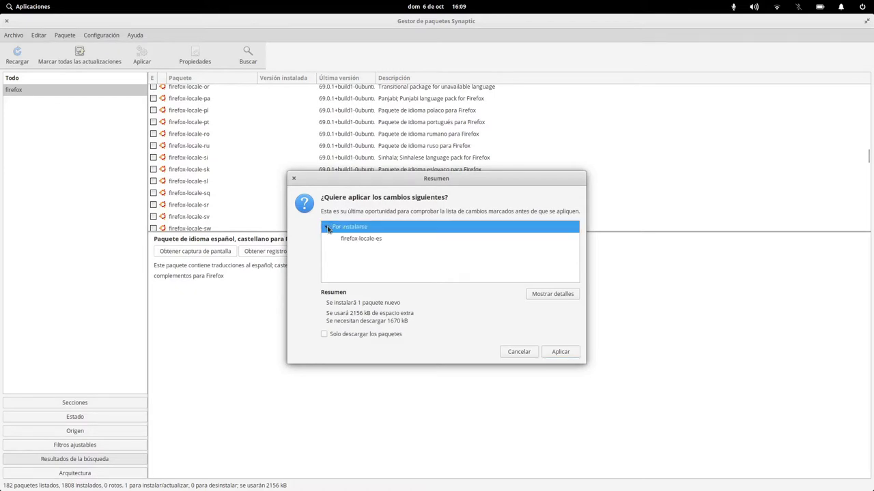
pyautogui.click(558, 352)
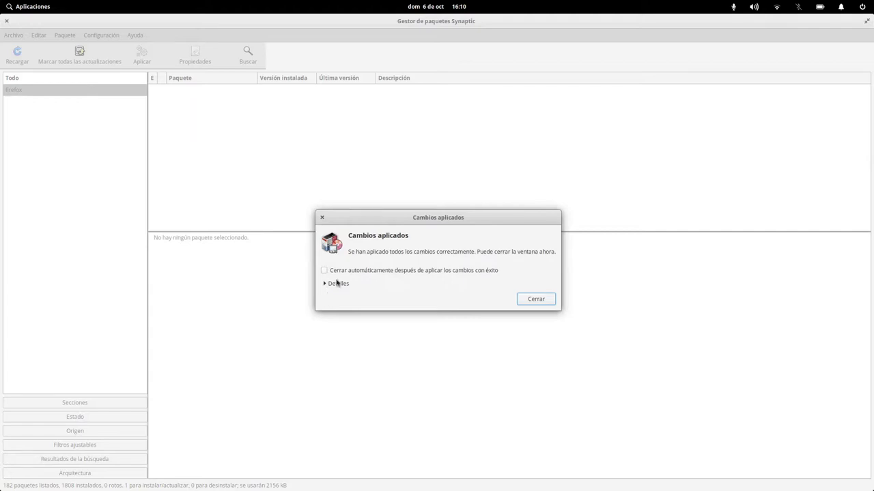
pyautogui.click(531, 299)
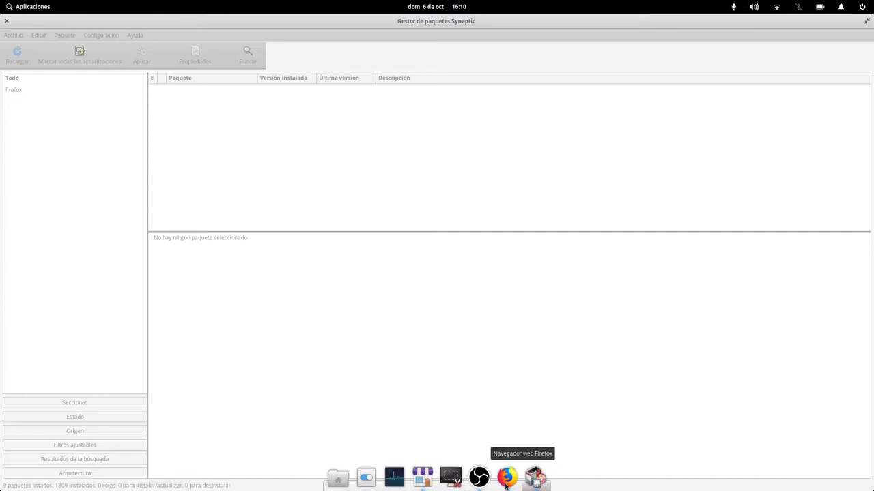
# Step: Move the Firefox launcher ahead of the system monitor in the dock and switch to Firefox
pyautogui.moveTo(505, 477); pyautogui.dragTo(394, 480)
pyautogui.click(394, 480)
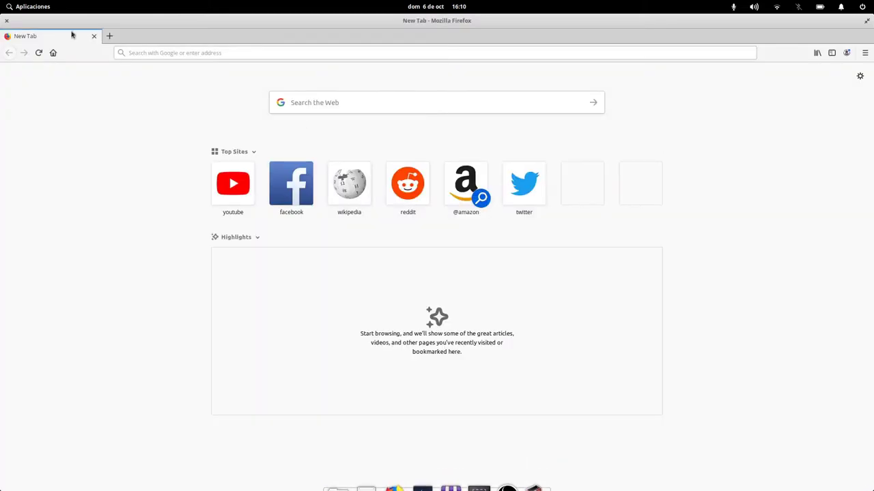
# Step: Close the English-language Firefox window and relaunch Firefox from the Internet category of the applications
pyautogui.click(8, 21)
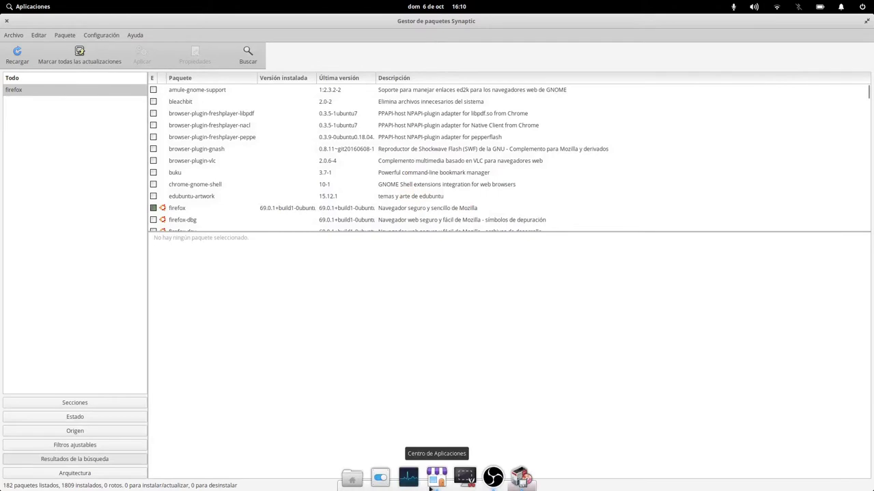
pyautogui.click(32, 5)
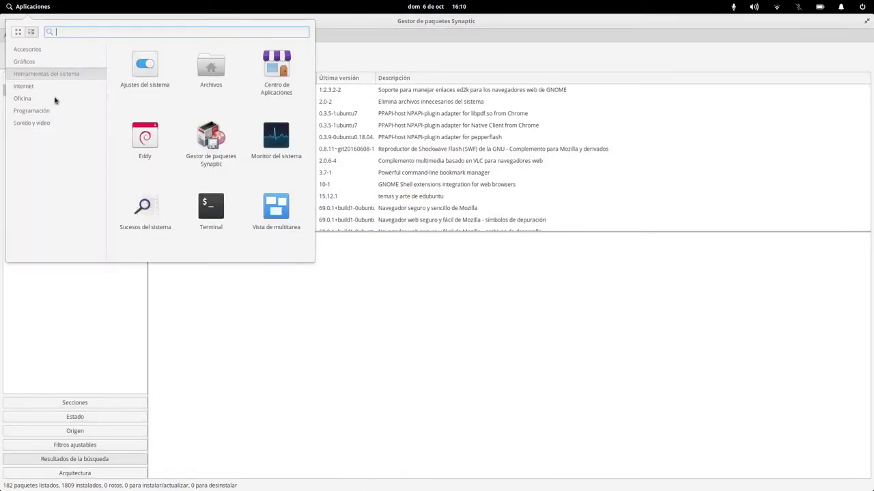
pyautogui.click(24, 86)
pyautogui.click(146, 149)
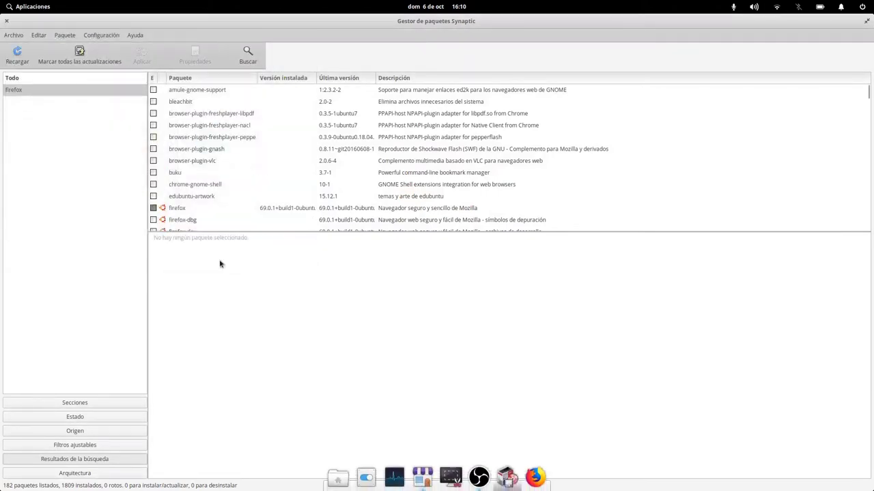
# Step: Place the Firefox launcher directly after the file manager in the dock, and check its dock options
pyautogui.press('super')
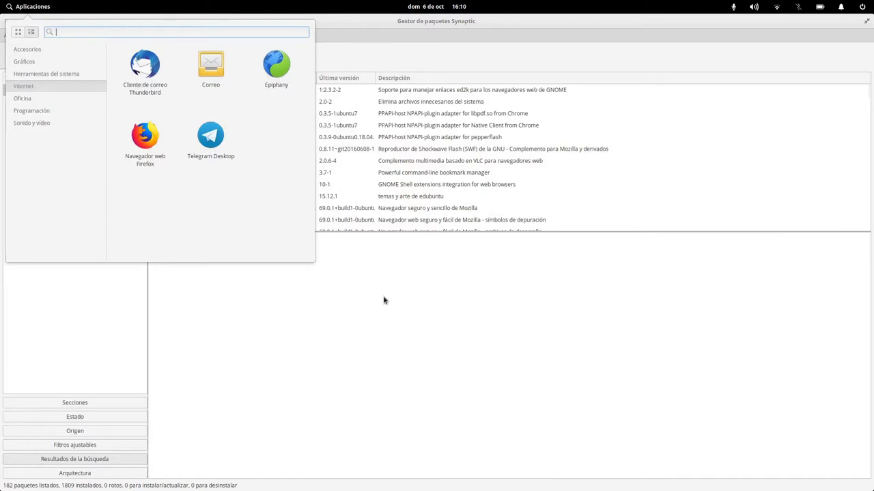
pyautogui.click(384, 298)
pyautogui.moveTo(535, 477); pyautogui.dragTo(359, 477)
pyautogui.click(360, 478)
pyautogui.rightClick(366, 480)
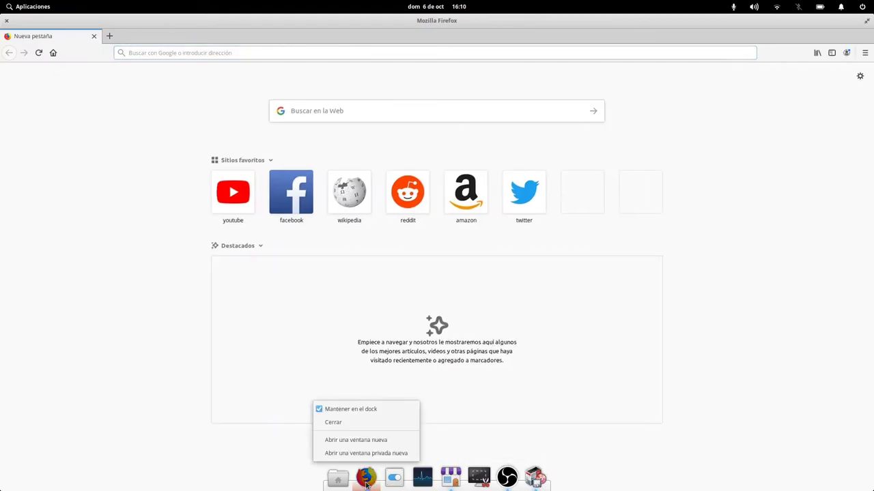
pyautogui.click(127, 274)
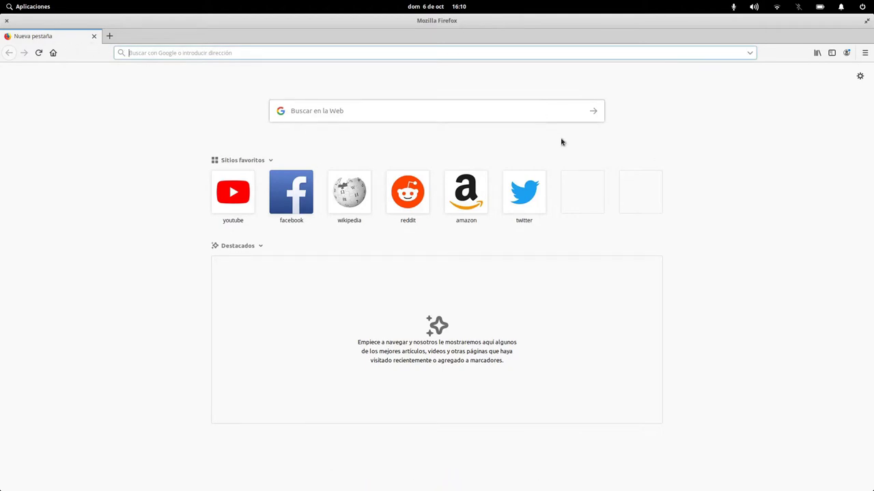
# Step: Search the web for "chrome" in the maximized Firefox window and open the official Google Chrome browser page
pyautogui.doubleClick(187, 21)
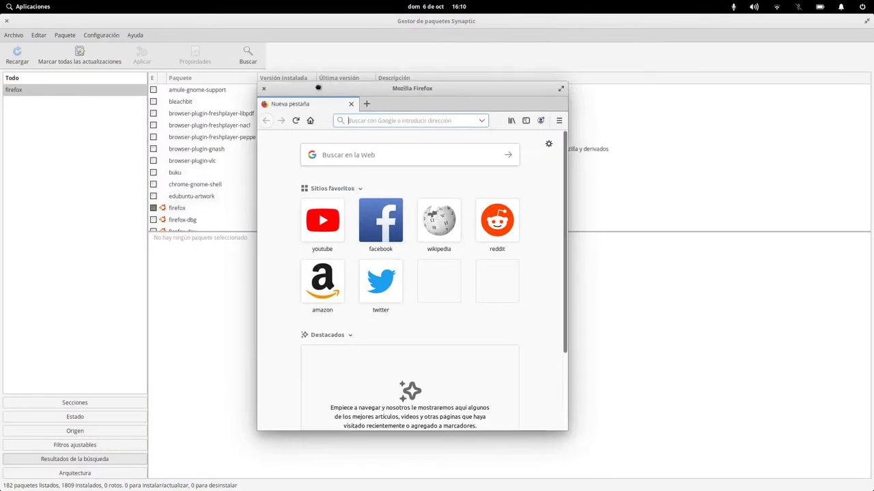
pyautogui.doubleClick(348, 98)
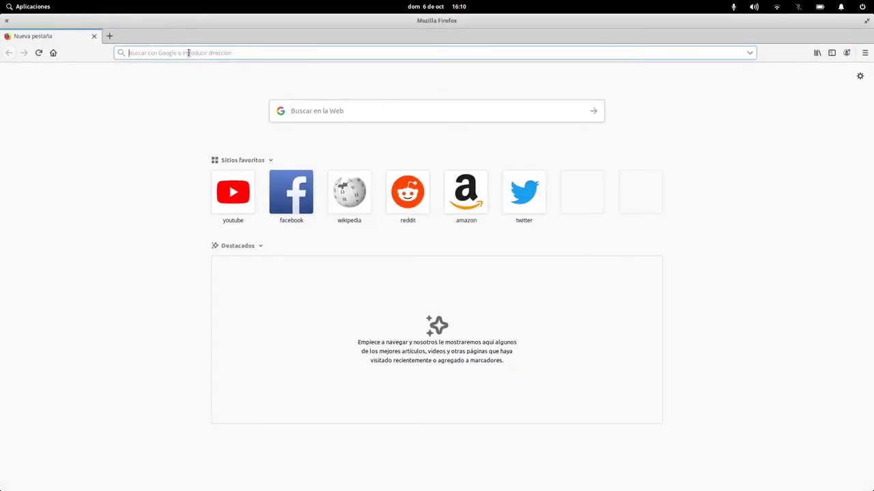
pyautogui.write('chrome')
pyautogui.press('Return')
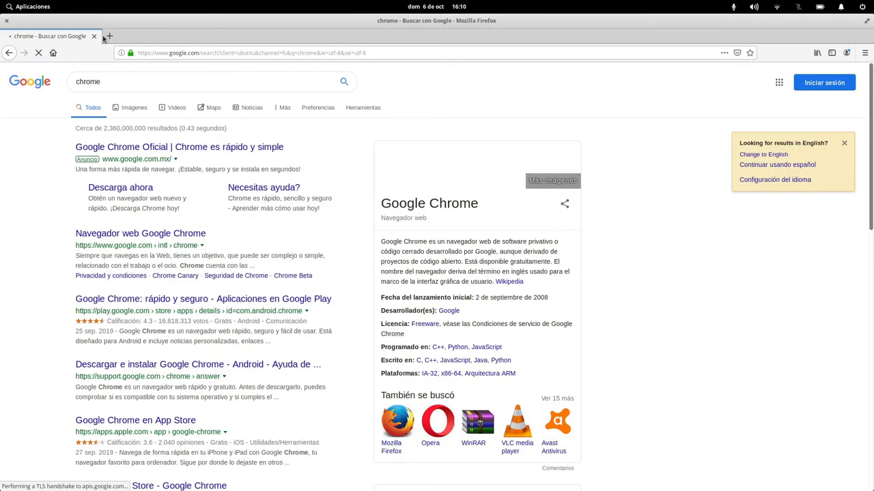
pyautogui.click(153, 237)
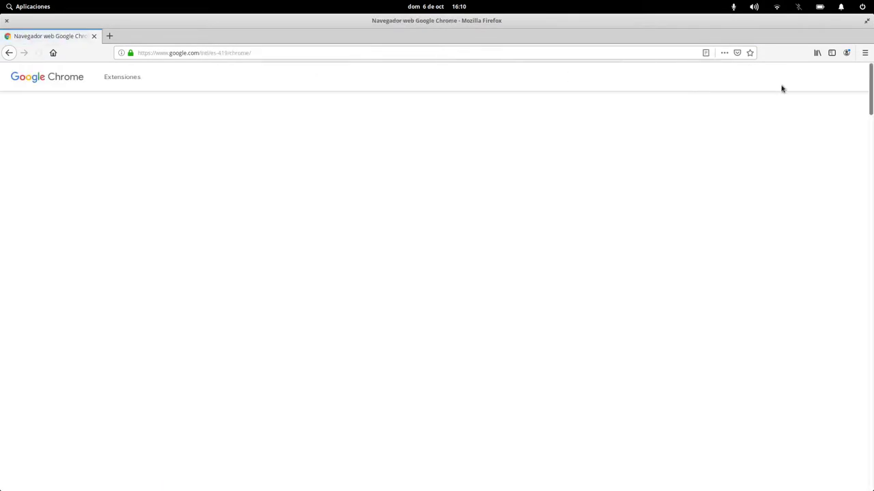
# Step: Download Google Chrome as the 64-bit .deb package for Debian/Ubuntu, accepting the terms and saving the file
pyautogui.click(429, 382)
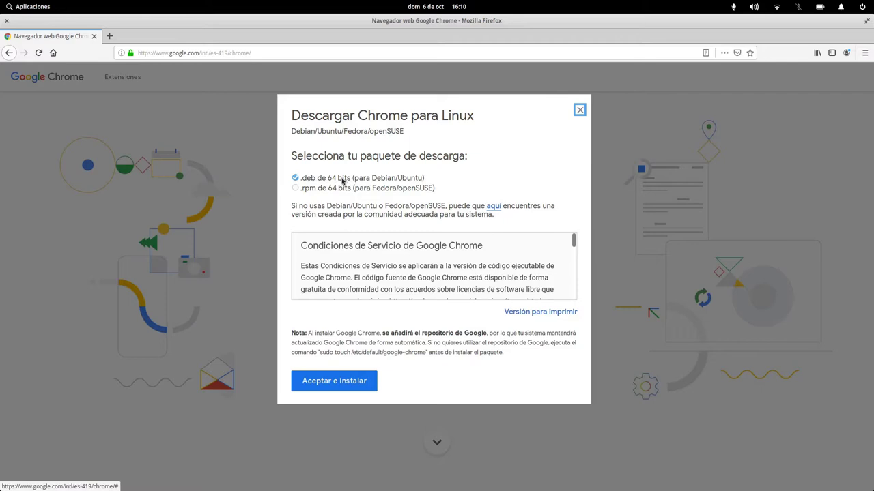
pyautogui.click(335, 380)
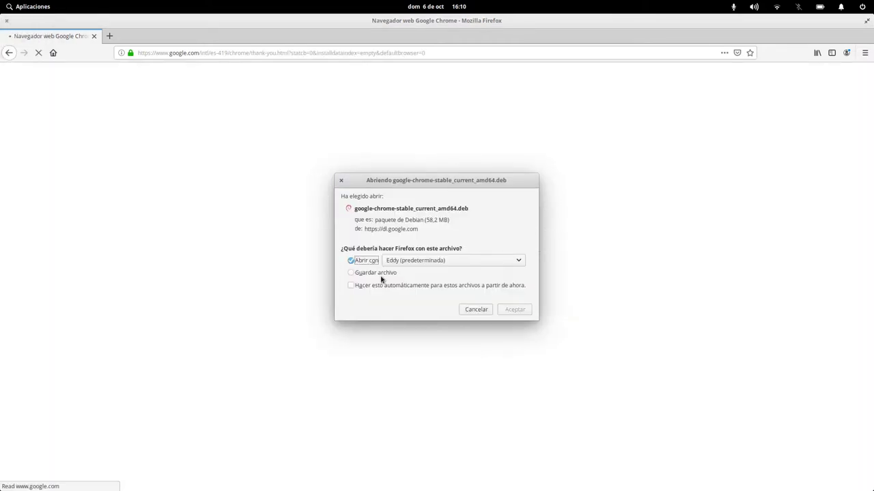
pyautogui.click(374, 274)
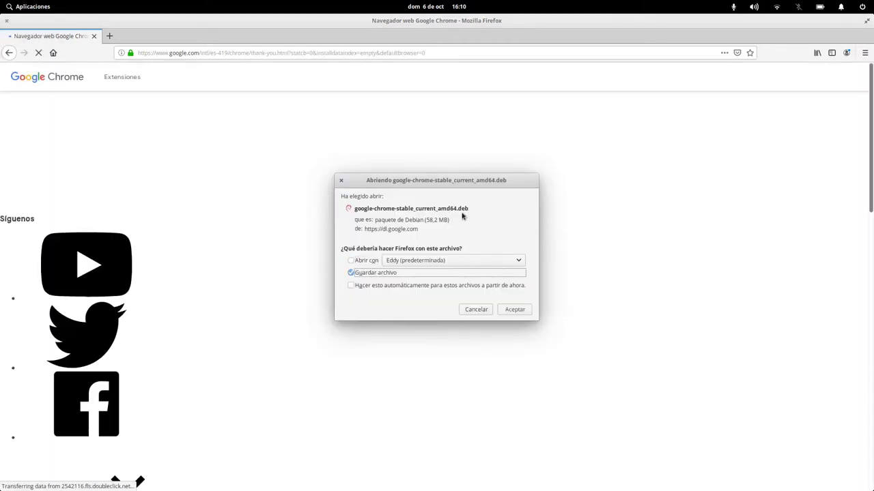
pyautogui.click(517, 311)
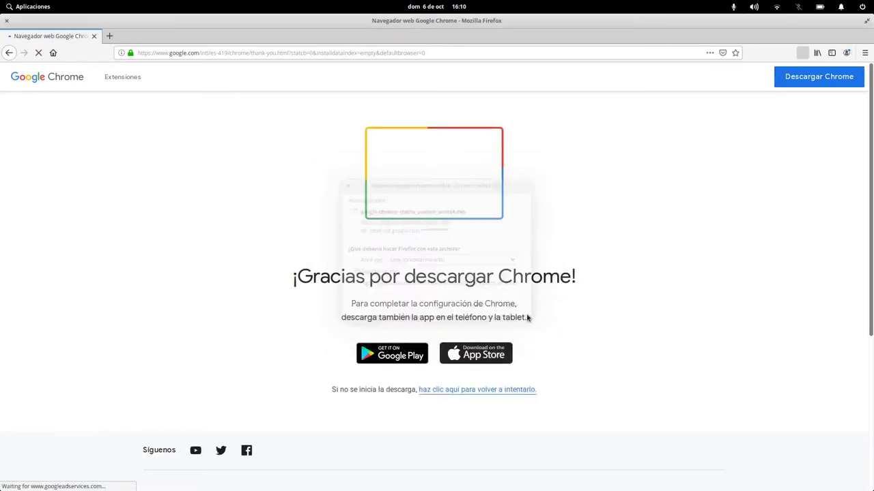
# Step: Load skype.com in the current tab and vivaldi.com in a new tab
pyautogui.click(172, 52)
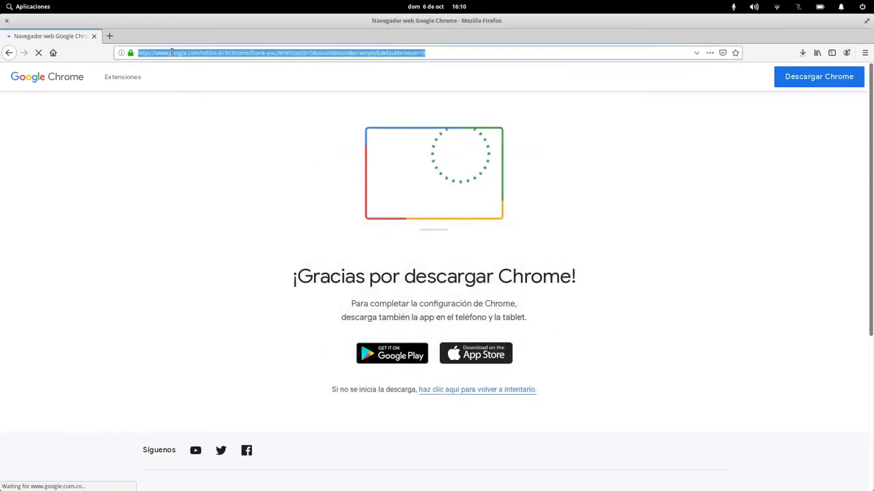
pyautogui.write('skype.com')
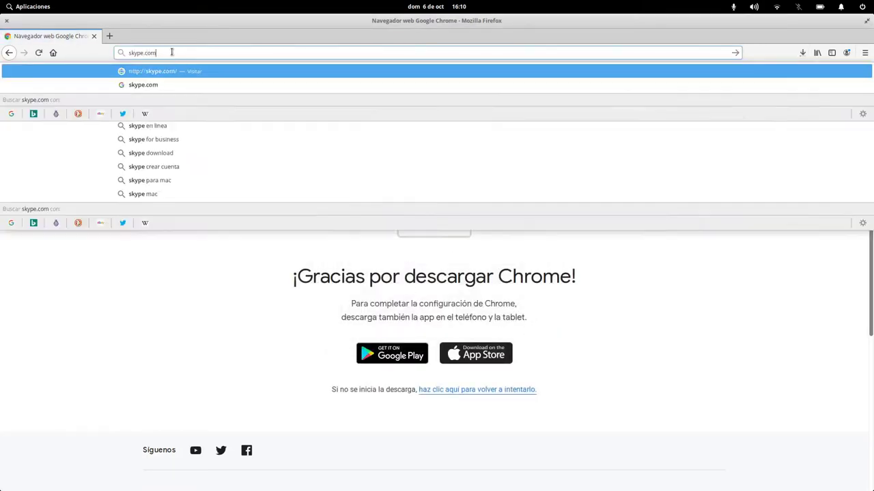
pyautogui.press('Return')
pyautogui.hotkey('ctrl', 't')
pyautogui.write('vival')
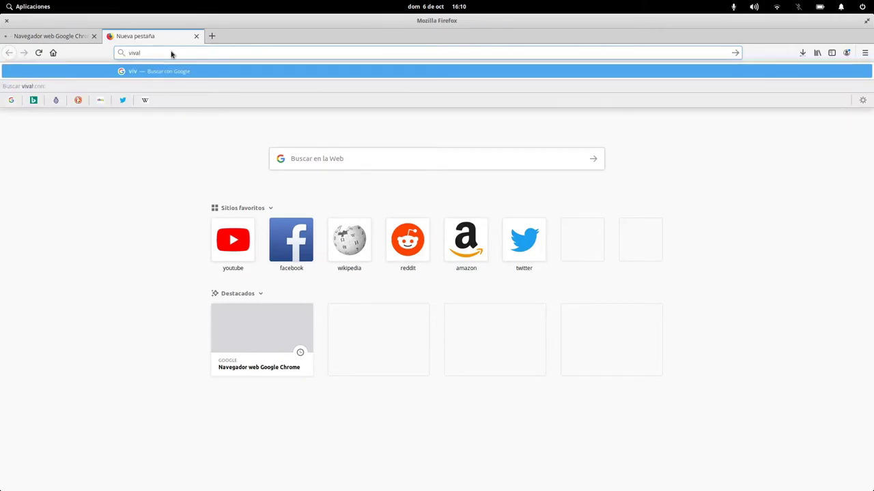
pyautogui.write('di.com')
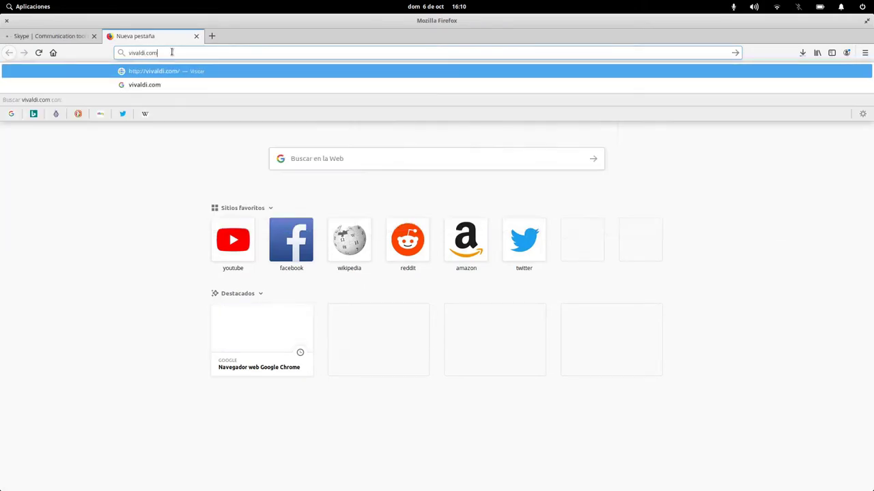
pyautogui.press('Return')
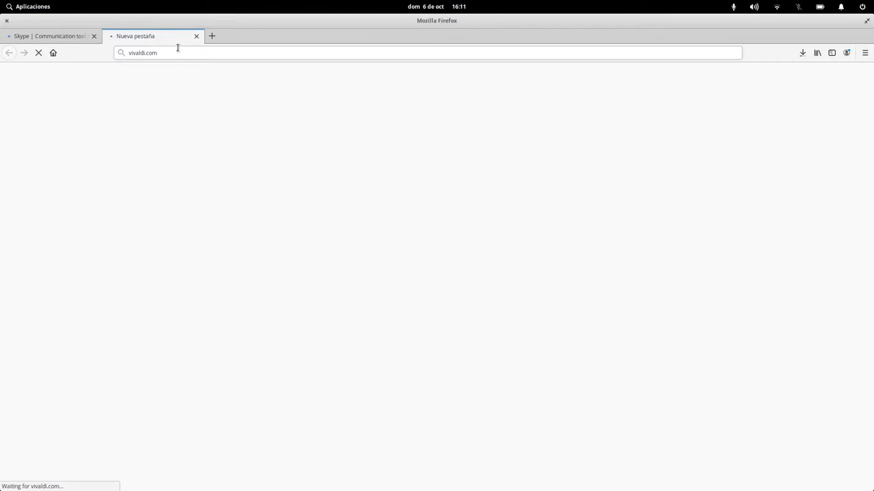
# Step: Search the web for "adblock plus" in a new tab
pyautogui.click(213, 36)
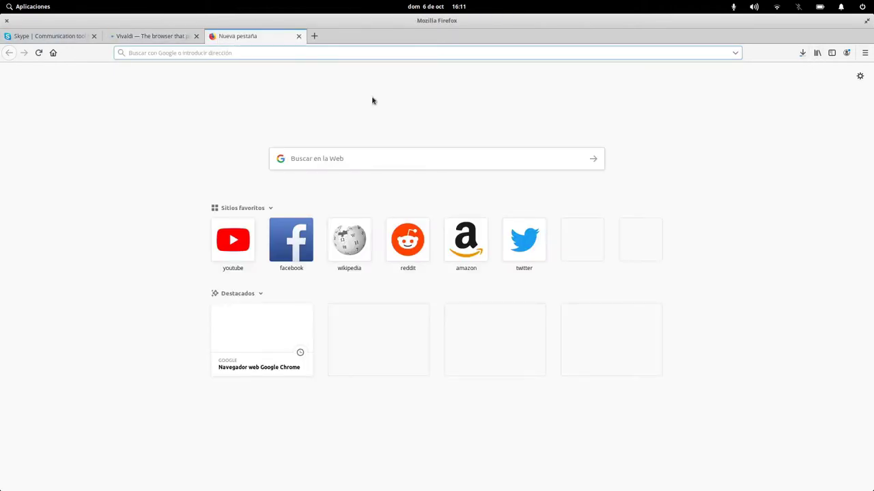
pyautogui.write('adblock plus')
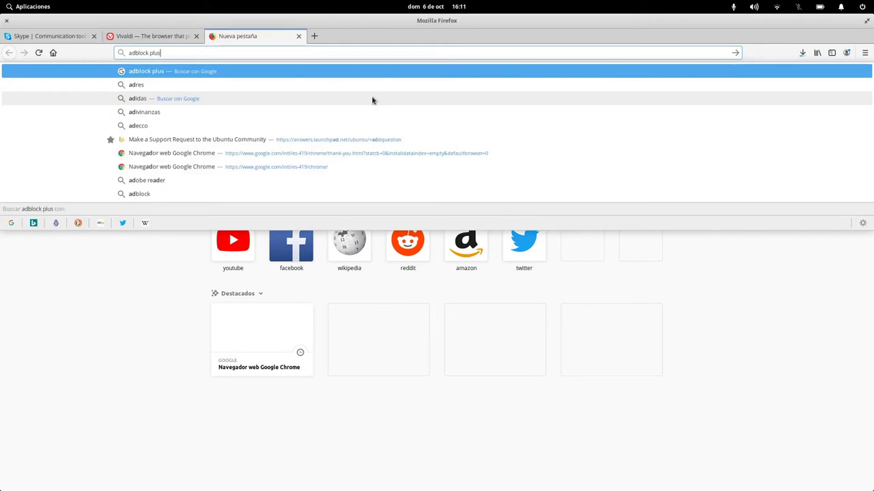
pyautogui.press('Return')
# Step: Search the web for "malwarebytes extension firefox" in another new tab
pyautogui.hotkey('ctrl', 't')
pyautogui.write('malwarebytes')
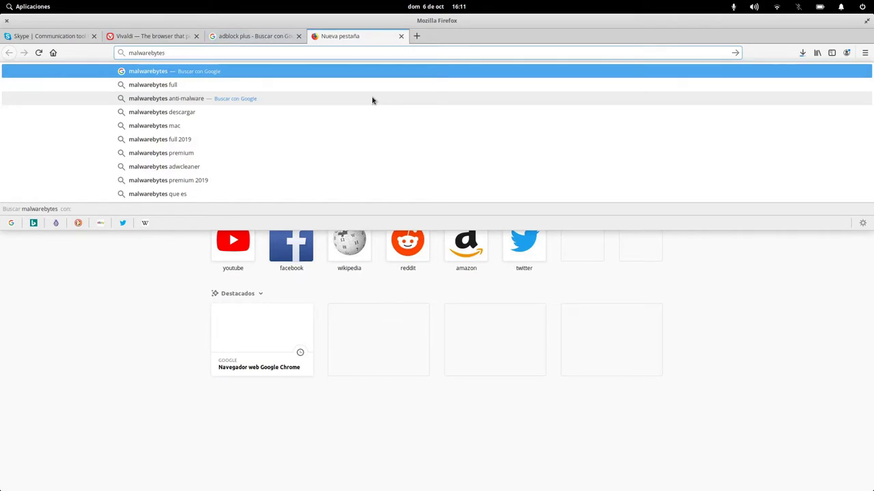
pyautogui.write(' extension firex')
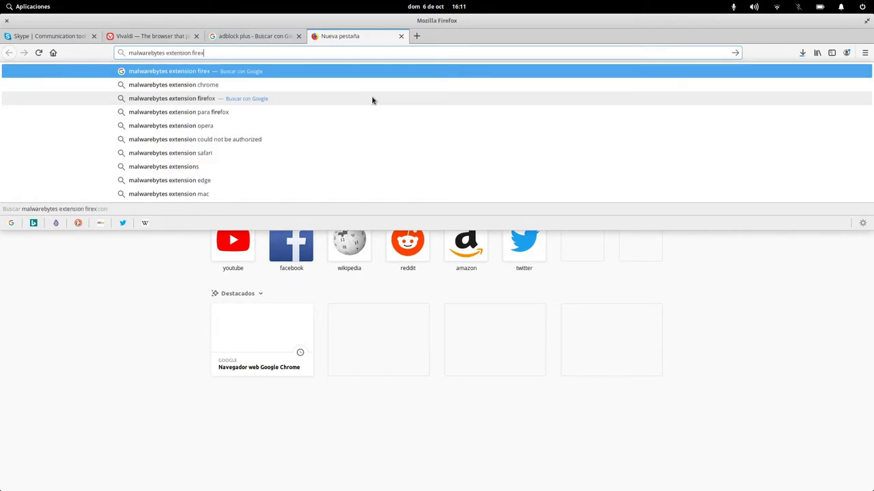
pyautogui.press('BackSpace')
pyautogui.write('efox')
pyautogui.press('Return')
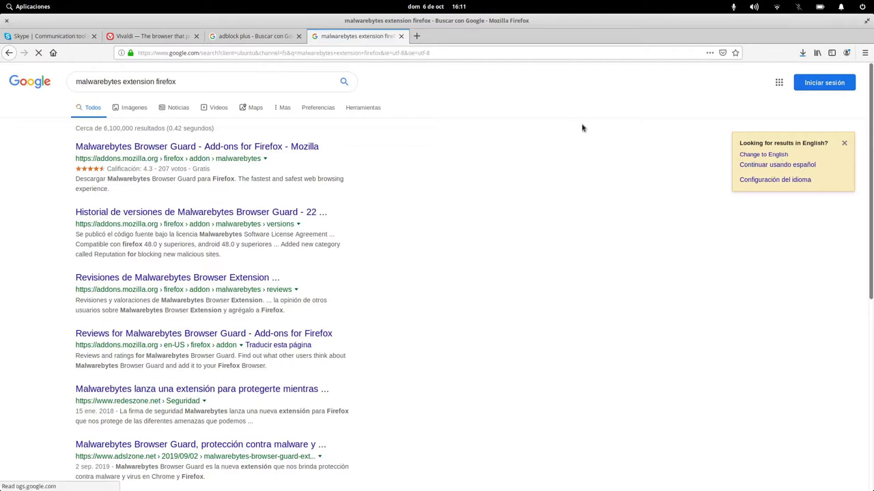
# Step: Open the Malwarebytes Browser Guard add-on page and the official Adblock Plus site from their search results
pyautogui.click(304, 159)
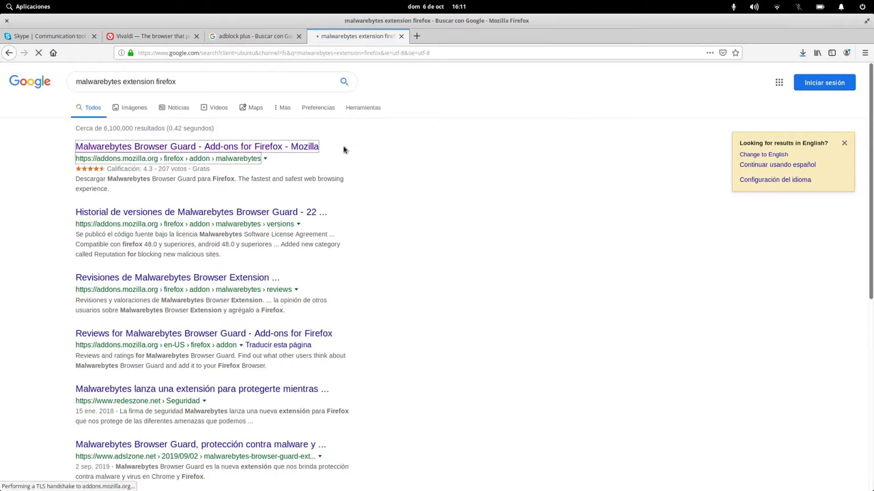
pyautogui.click(239, 37)
pyautogui.click(106, 148)
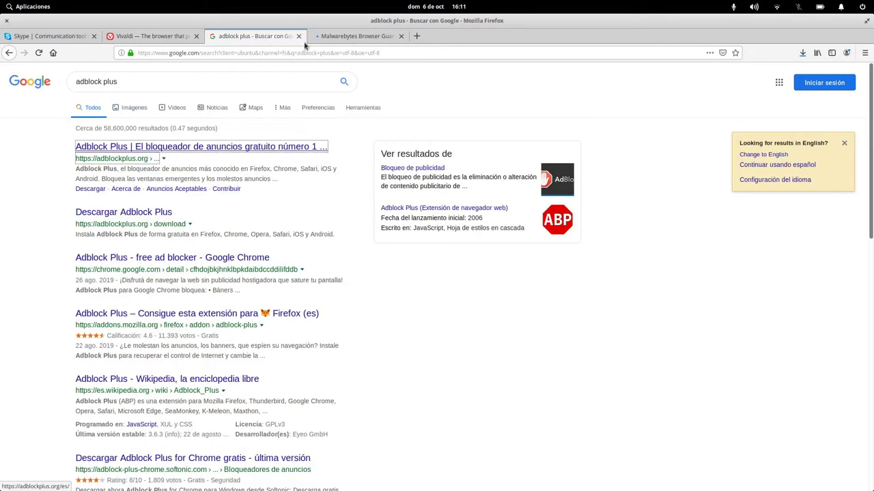
pyautogui.click(327, 35)
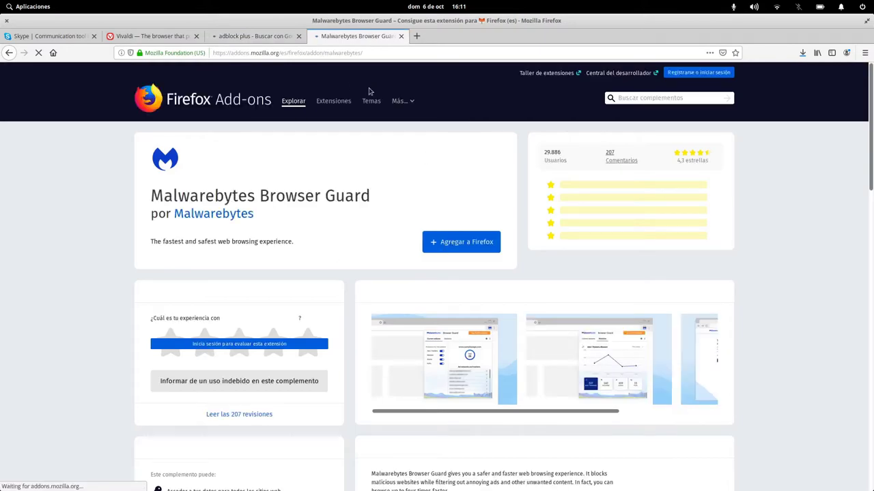
# Step: Download Vivaldi 2.8 as the Linux DEB 64bit package from its download page and save the file
pyautogui.click(162, 40)
pyautogui.click(192, 275)
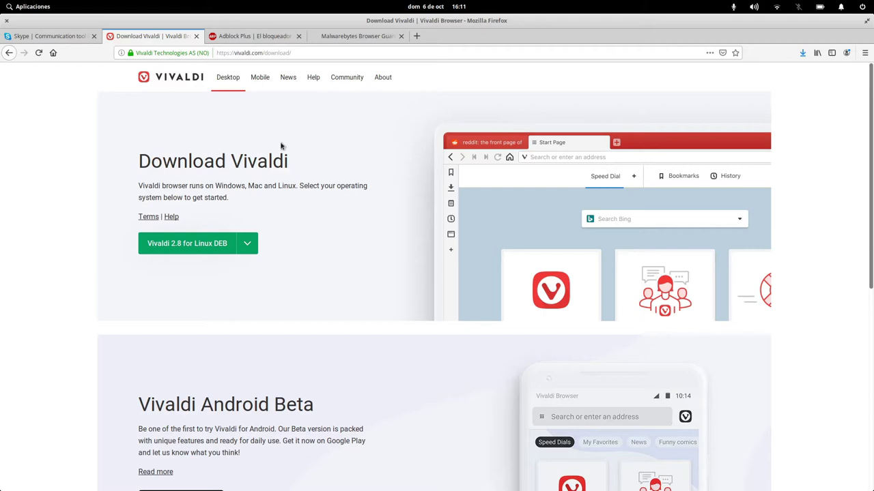
pyautogui.click(255, 252)
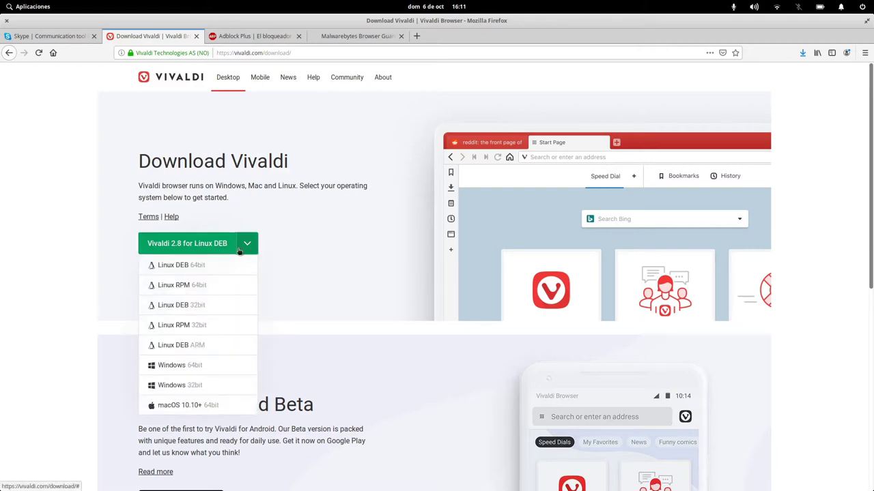
pyautogui.click(216, 269)
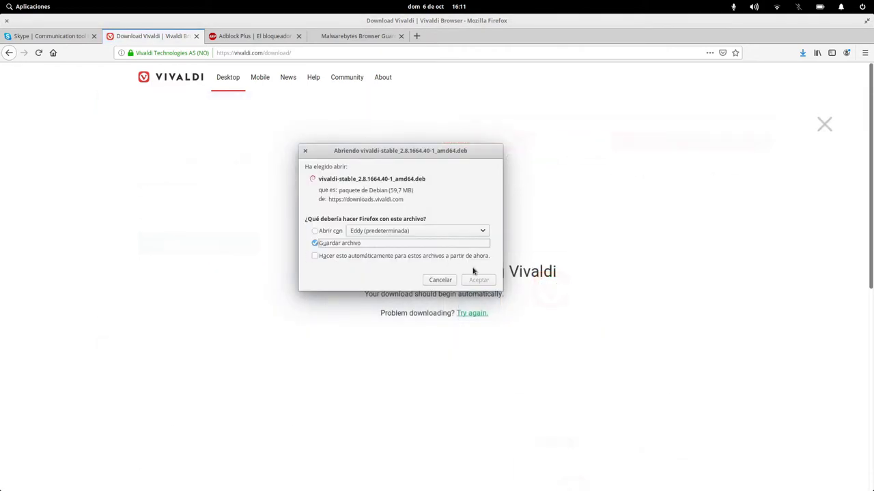
pyautogui.click(473, 280)
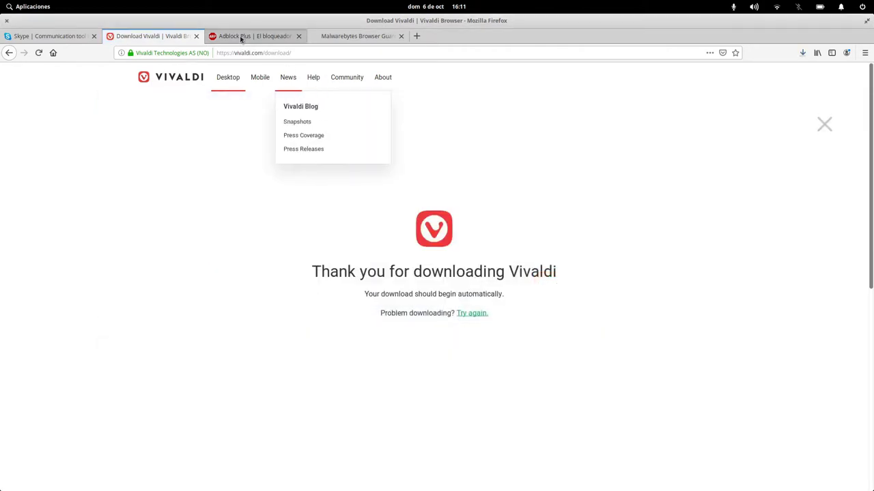
# Step: Check the Adblock Plus page, and allow addons.mozilla.org to proceed with installing Malwarebytes Browser Guard
pyautogui.click(241, 37)
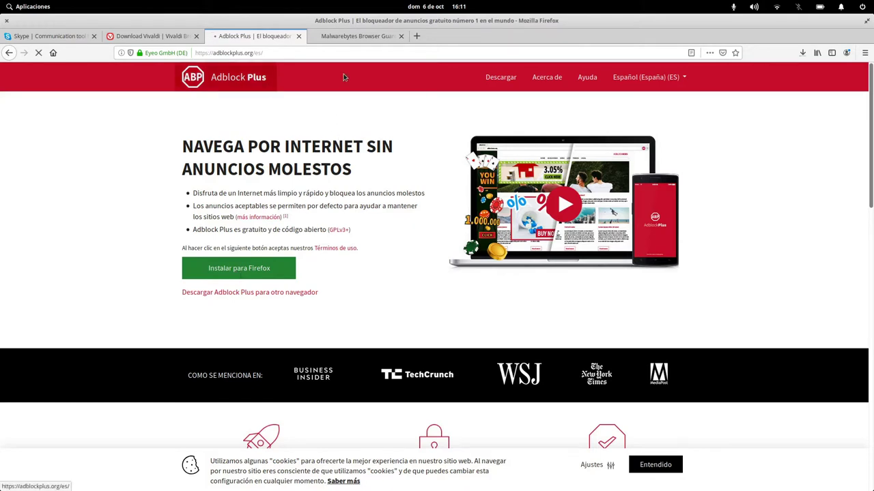
pyautogui.click(355, 37)
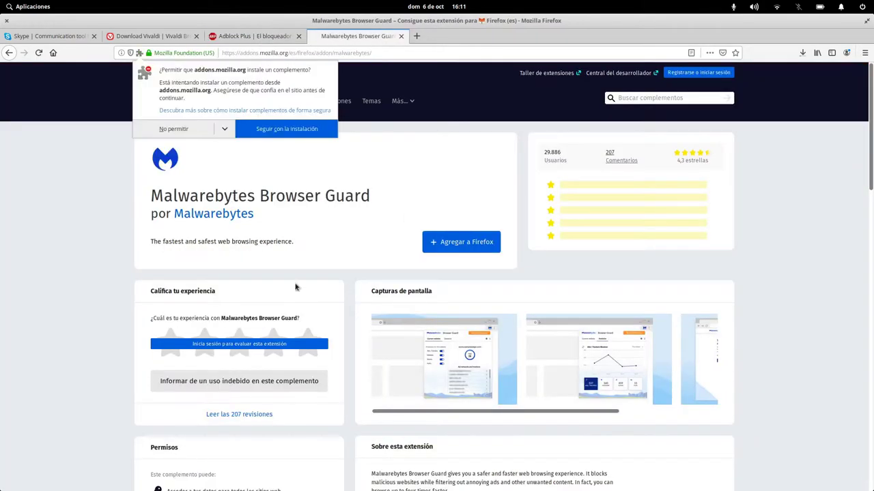
pyautogui.click(272, 131)
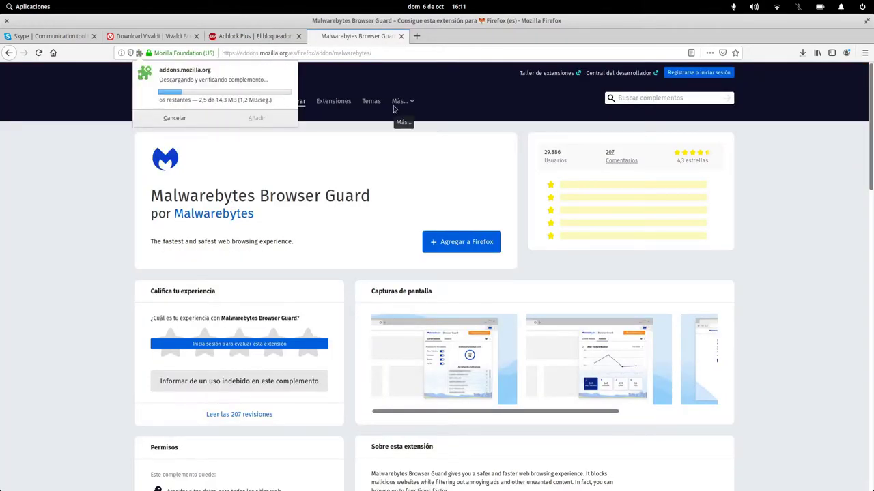
# Step: Open Firefox's toolbar customization and remove the flexible spaces on both sides of the address bar
pyautogui.click(865, 53)
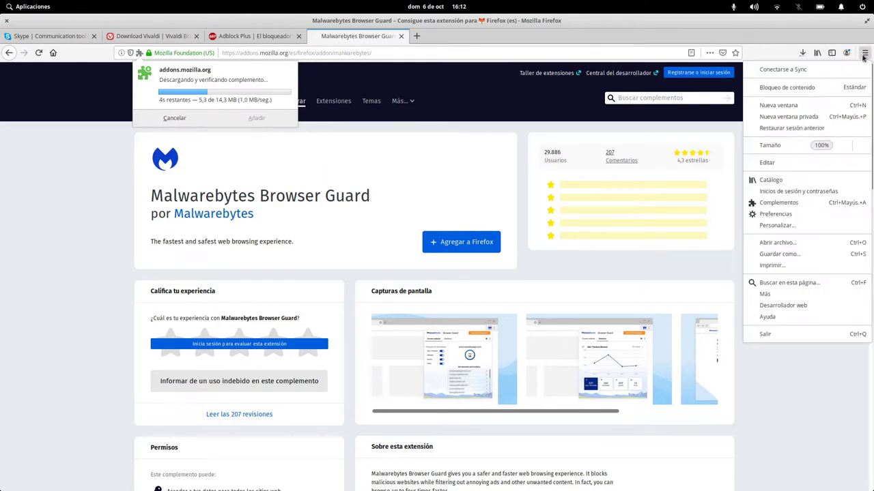
pyautogui.click(785, 226)
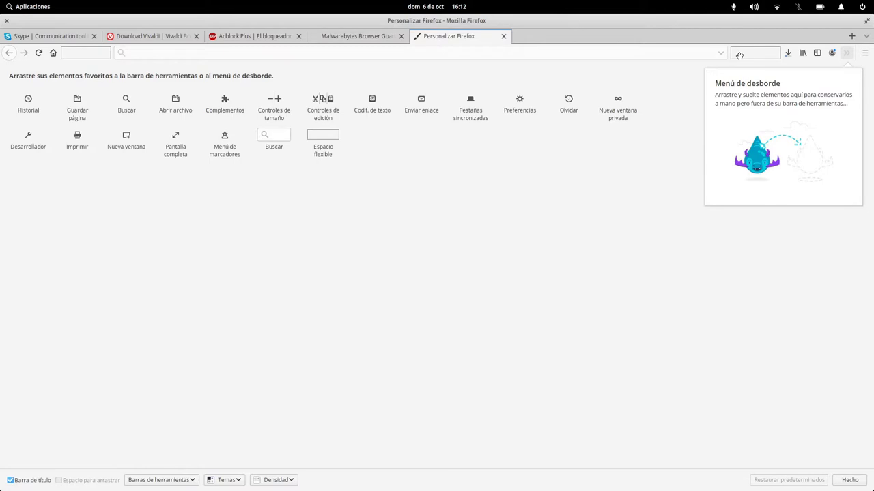
pyautogui.moveTo(127, 162); pyautogui.dragTo(128, 164)
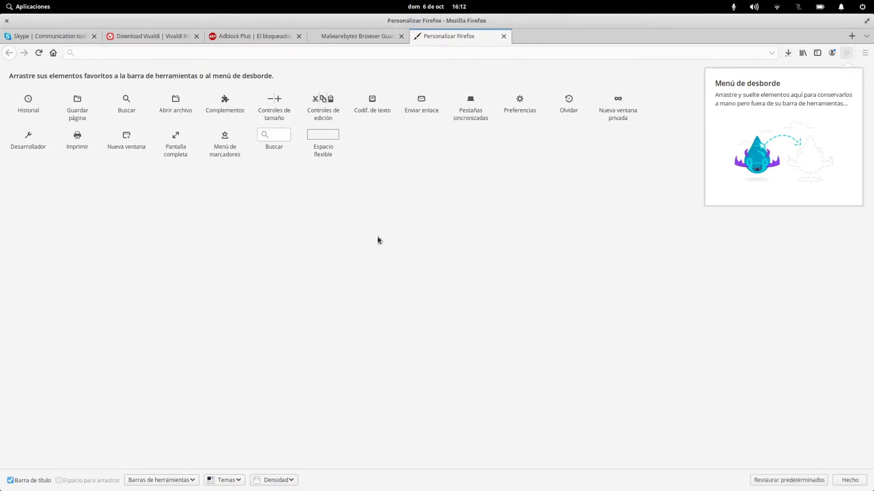
# Step: Apply the Light theme and set the interface density to Compacto
pyautogui.click(222, 479)
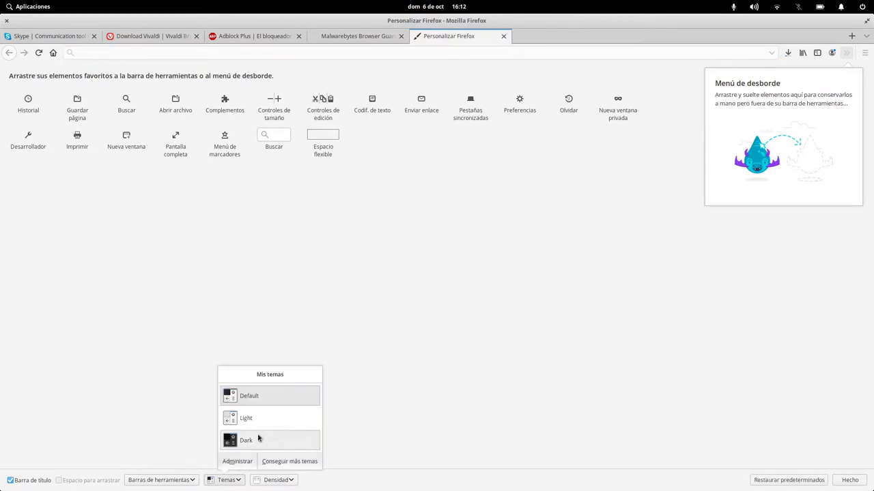
pyautogui.click(273, 480)
pyautogui.click(304, 412)
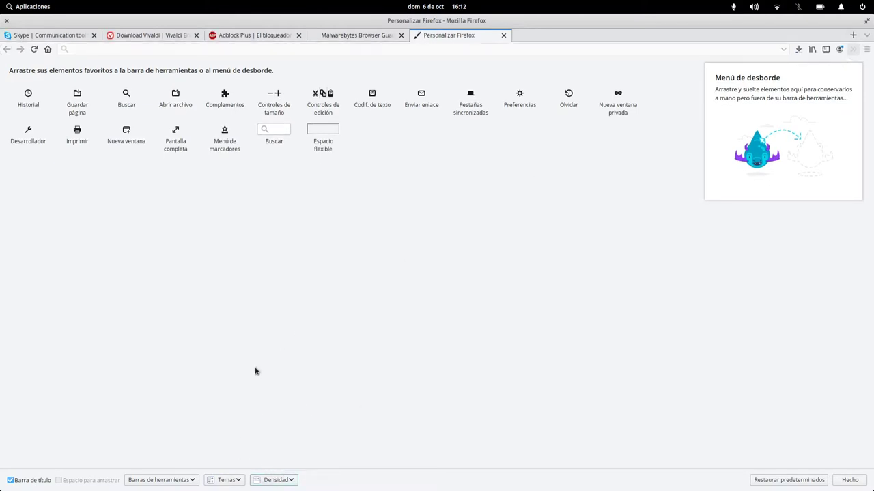
# Step: Hide the browser's title bar, review the theme and density choices, and finish customizing
pyautogui.click(8, 481)
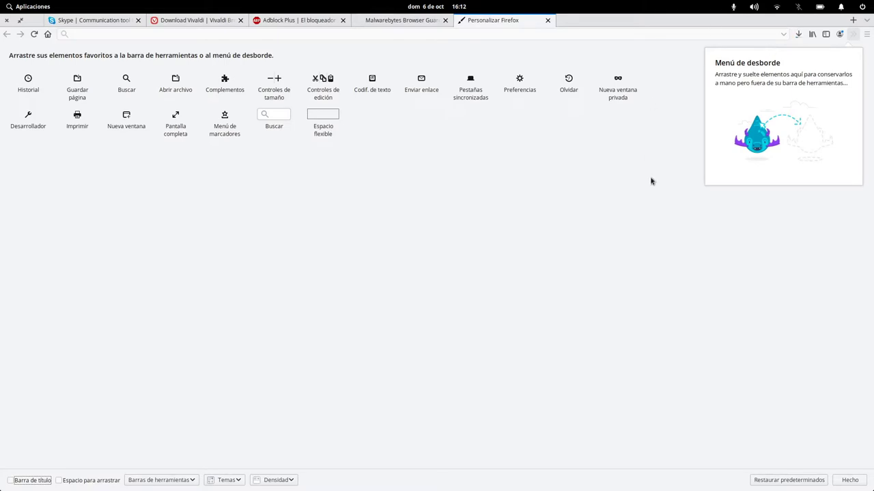
pyautogui.click(219, 478)
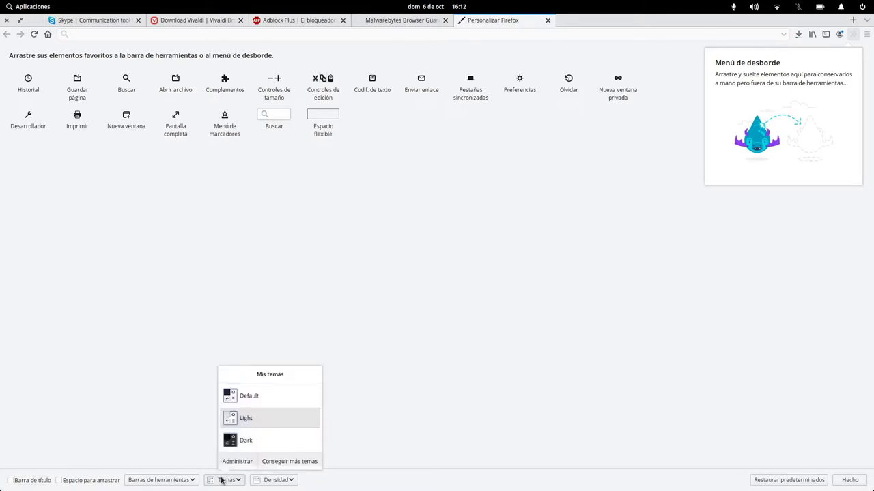
pyautogui.click(266, 485)
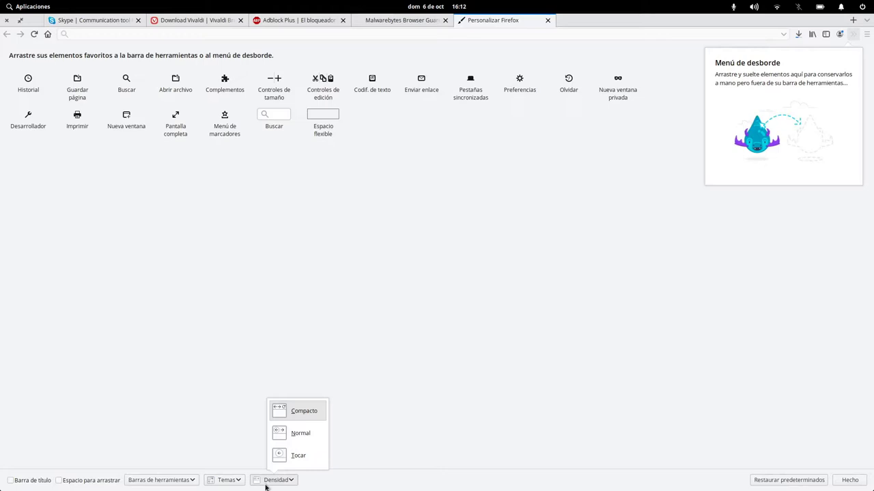
pyautogui.click(230, 409)
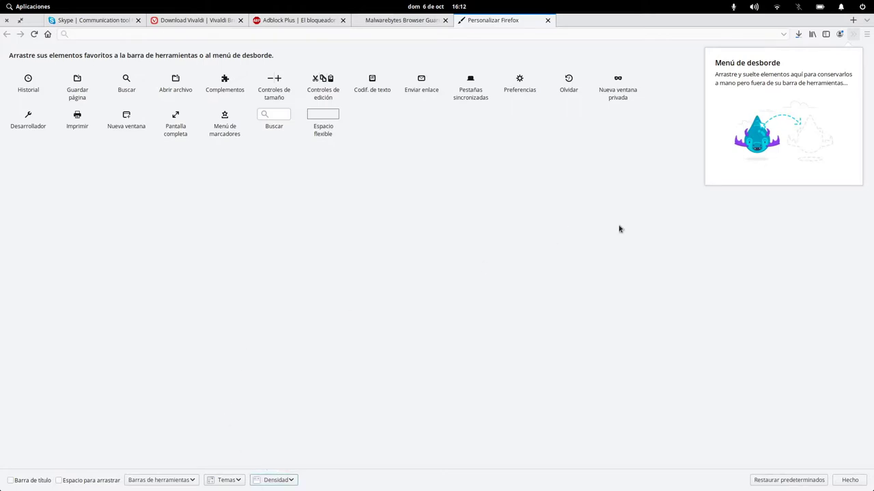
pyautogui.click(850, 480)
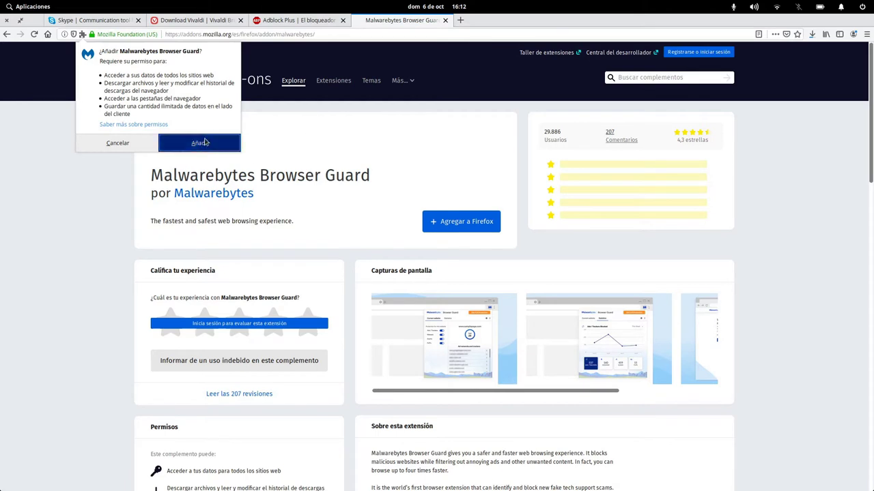
# Step: Add Malwarebytes Browser Guard with its requested permissions and acknowledge the installation notice
pyautogui.click(200, 143)
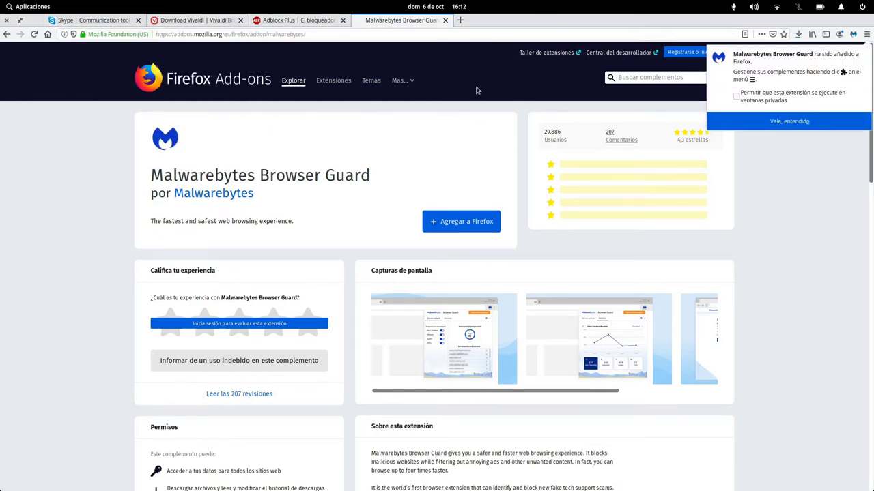
pyautogui.click(743, 124)
# Step: Allow adblockplus.org to install Adblock Plus and add the extension, closing the Malwarebytes welcome and add-on tabs
pyautogui.click(318, 20)
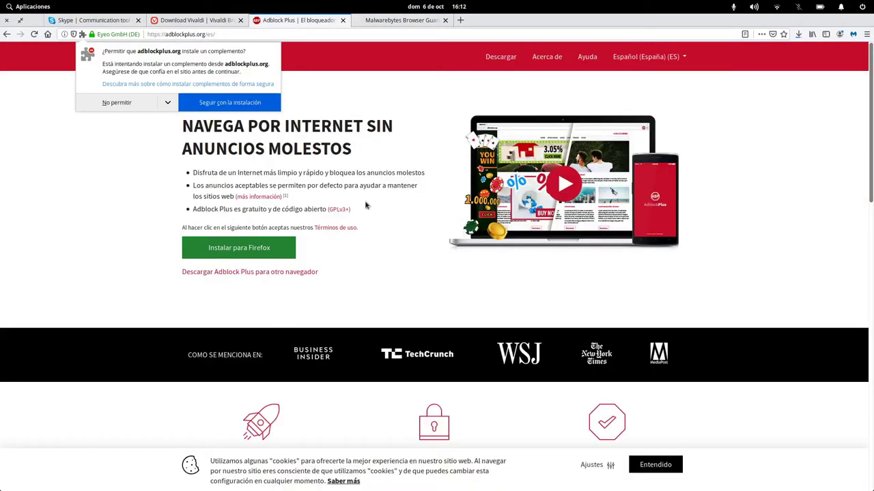
pyautogui.click(229, 103)
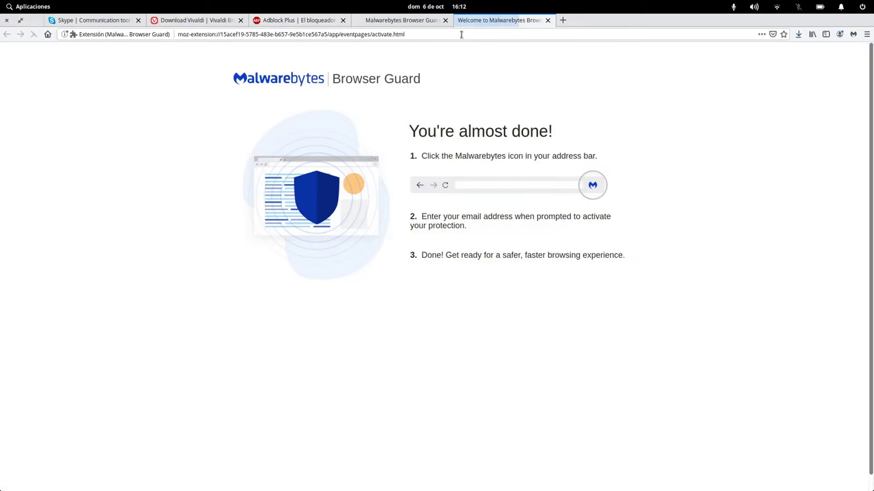
pyautogui.click(548, 20)
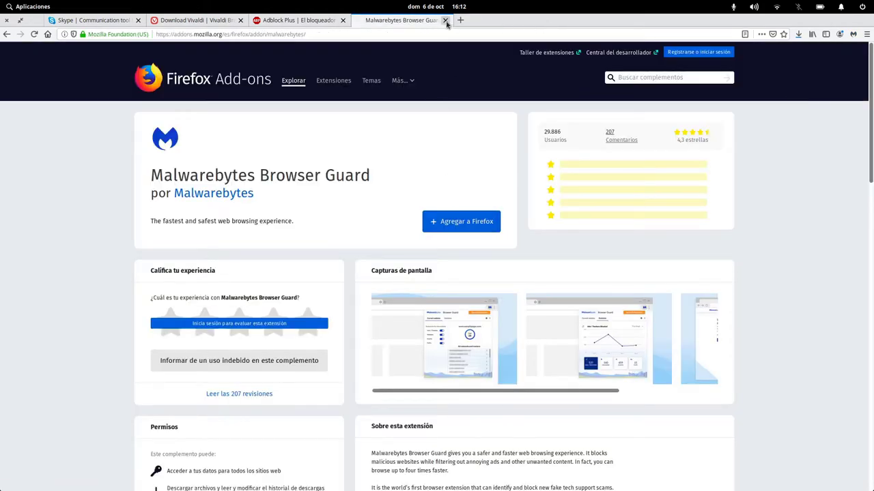
pyautogui.click(445, 20)
pyautogui.click(199, 173)
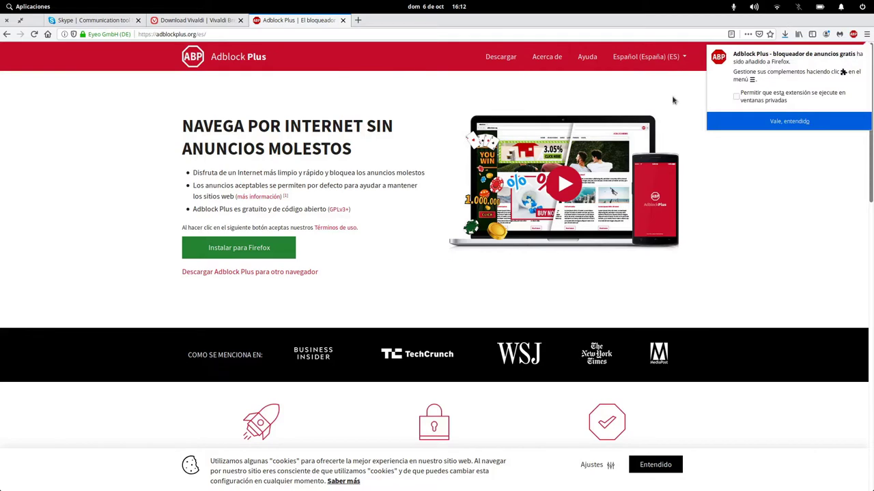
pyautogui.click(739, 121)
# Step: Check the Vivaldi download's progress and open the download page on the Skype site
pyautogui.click(784, 33)
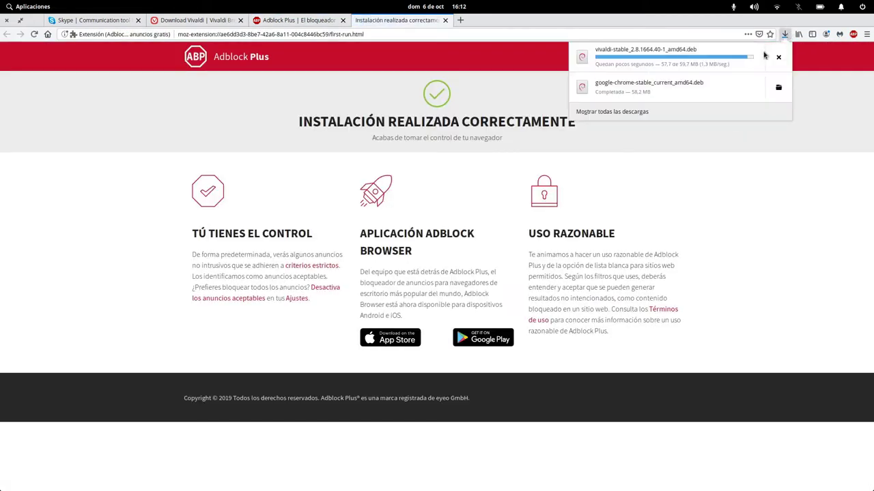
pyautogui.click(96, 20)
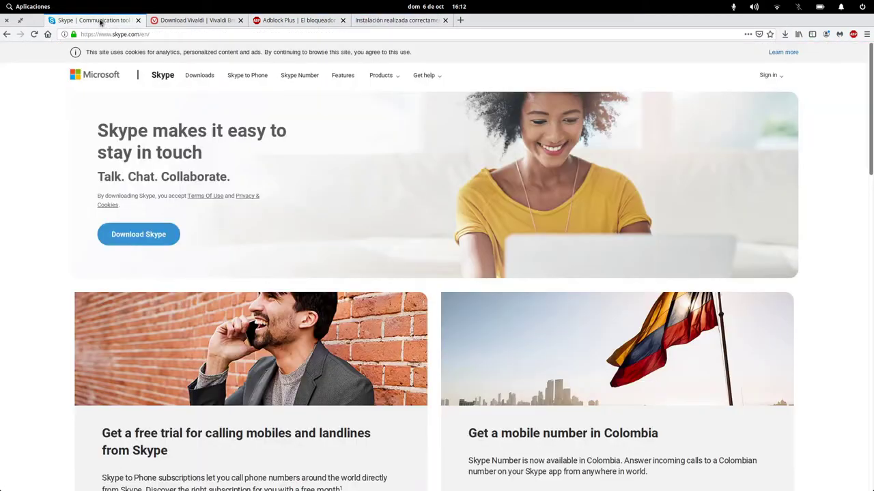
pyautogui.click(171, 232)
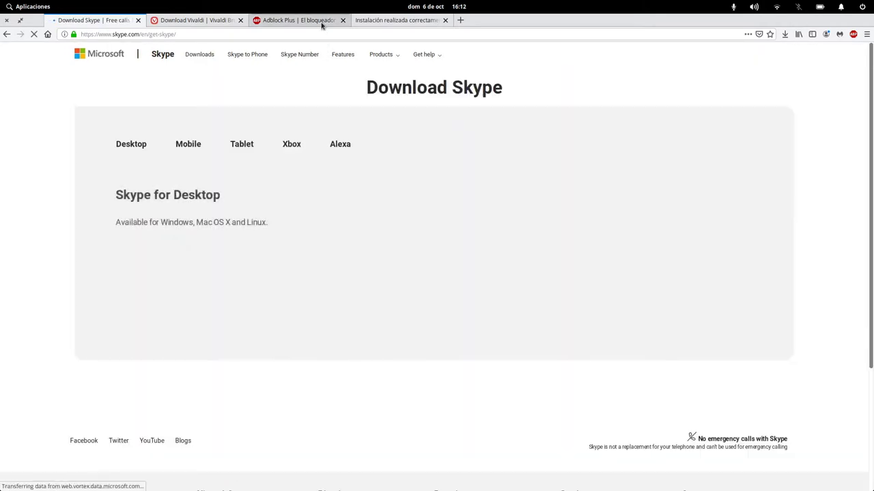
# Step: Close the Adblock Plus website tab and check the downloads list from the Vivaldi page
pyautogui.click(334, 20)
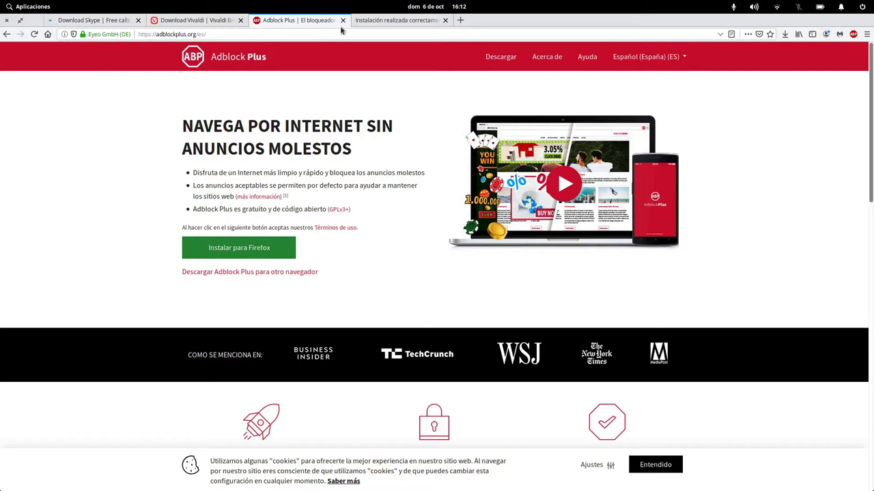
pyautogui.click(343, 20)
pyautogui.click(228, 24)
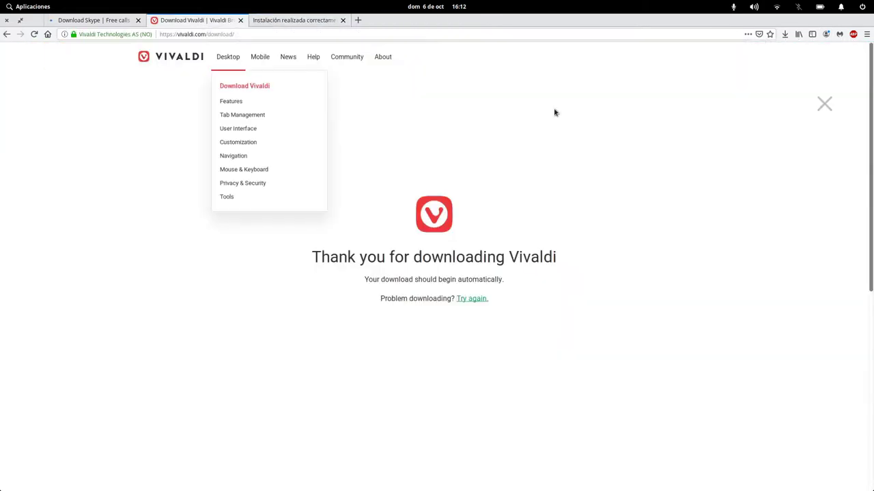
pyautogui.click(784, 35)
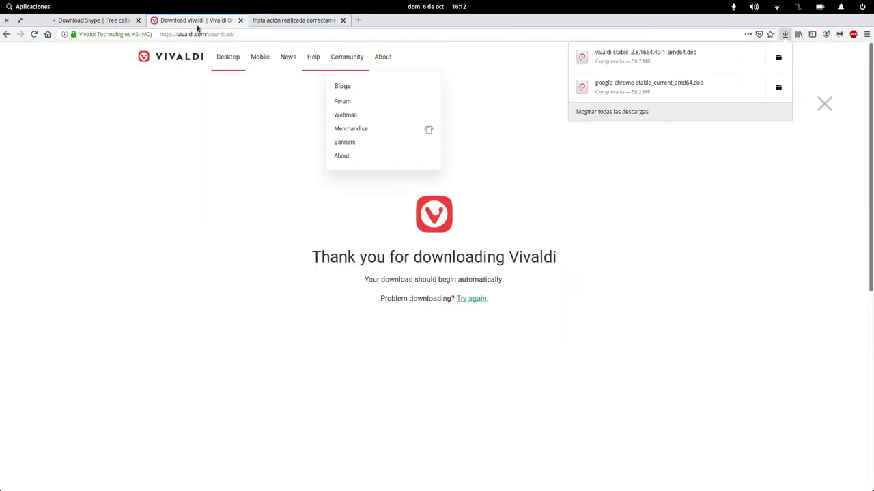
# Step: Download Skype for Desktop as the Linux DEB package and save skypeforlinux-64.deb
pyautogui.click(89, 21)
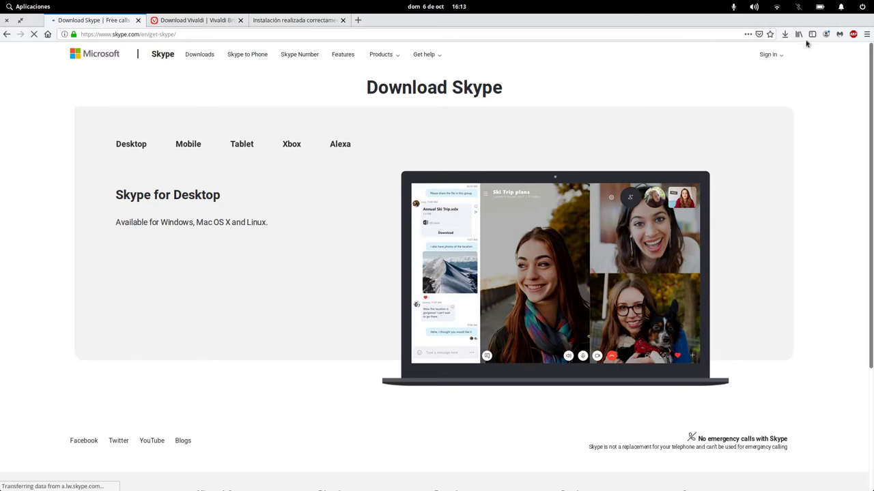
pyautogui.click(785, 34)
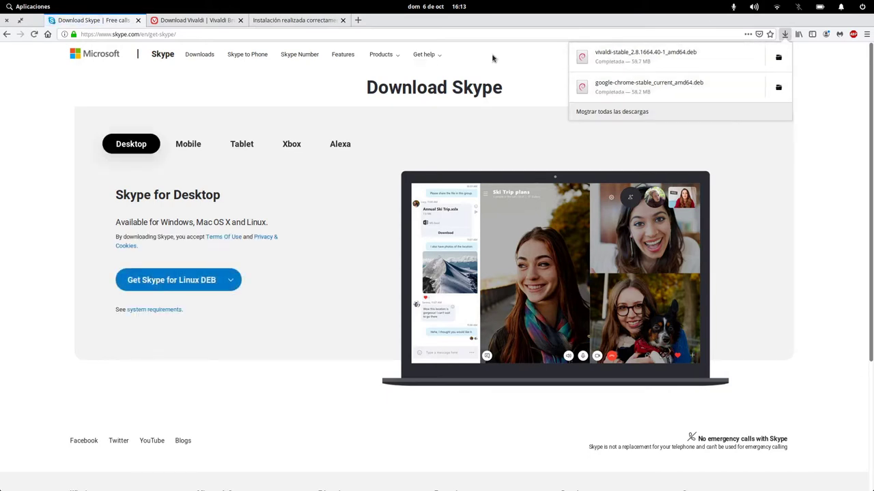
pyautogui.click(530, 26)
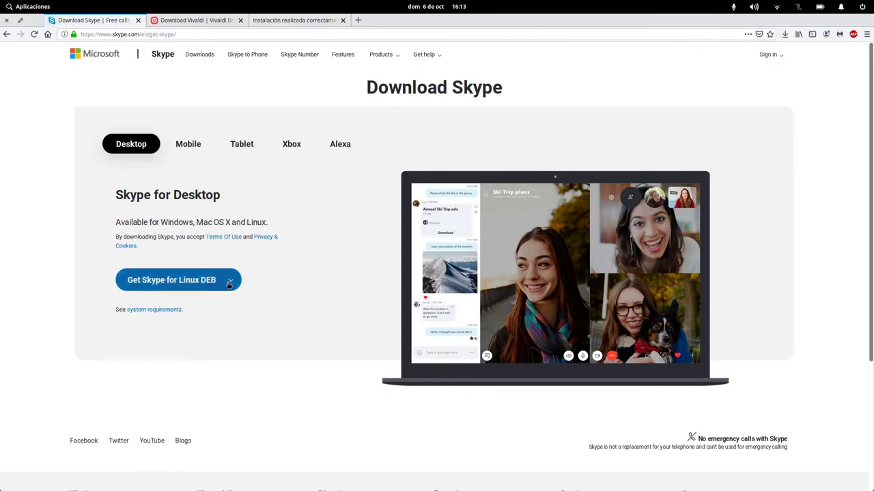
pyautogui.click(229, 280)
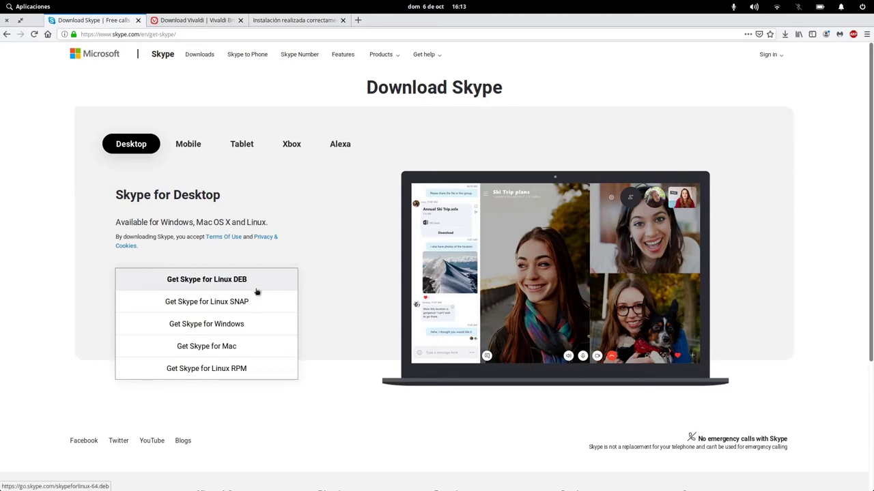
pyautogui.click(250, 287)
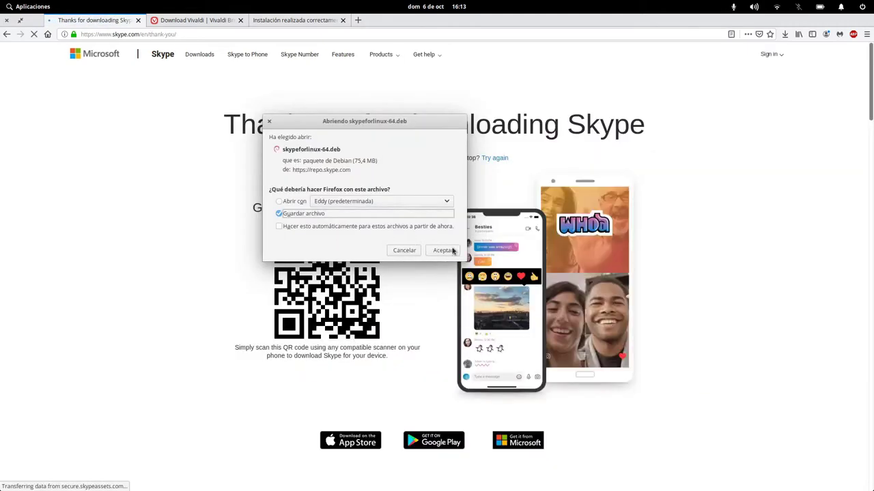
pyautogui.click(445, 251)
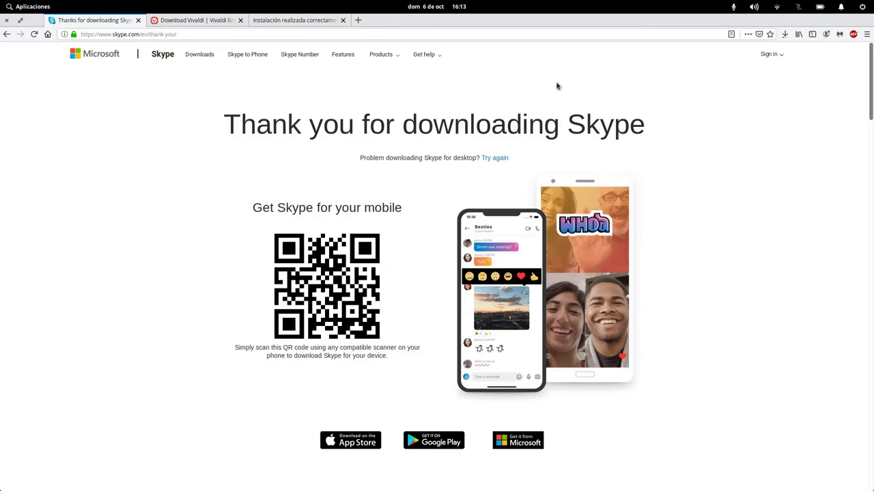
# Step: Check the Skype download's progress, and close the Adblock Plus installation tab and the Vivaldi tab
pyautogui.click(783, 34)
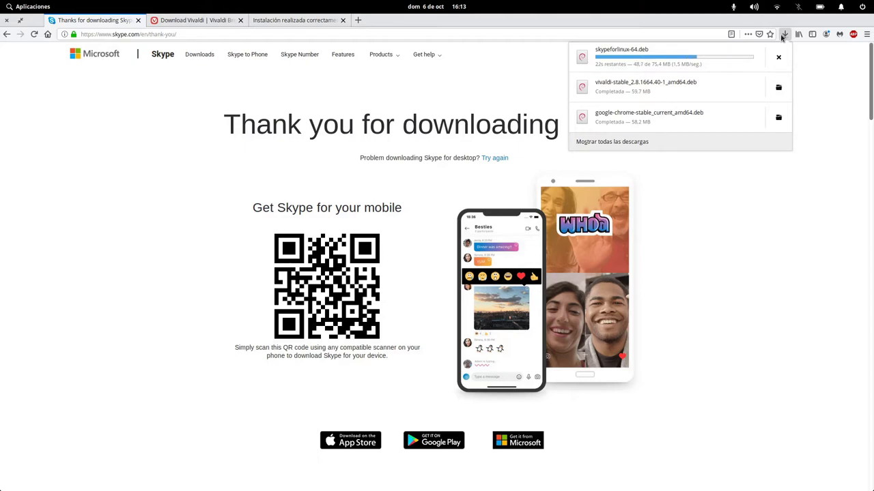
pyautogui.click(783, 34)
pyautogui.click(294, 20)
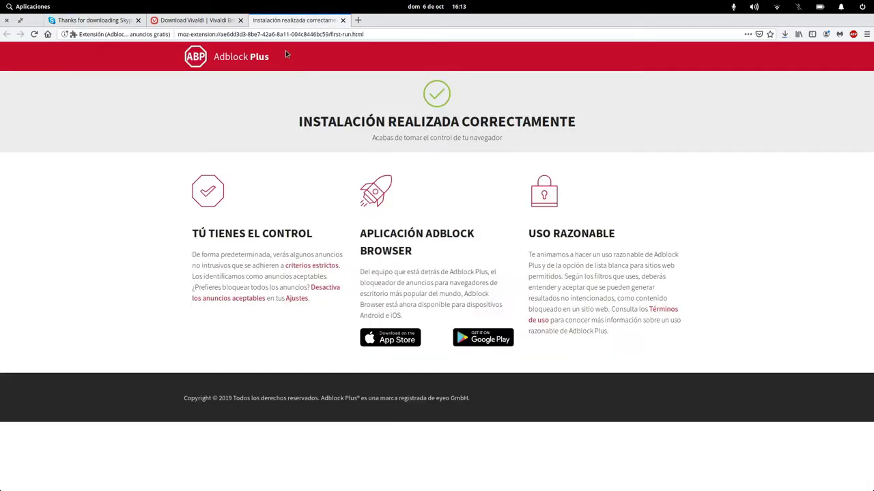
pyautogui.click(343, 19)
pyautogui.click(240, 20)
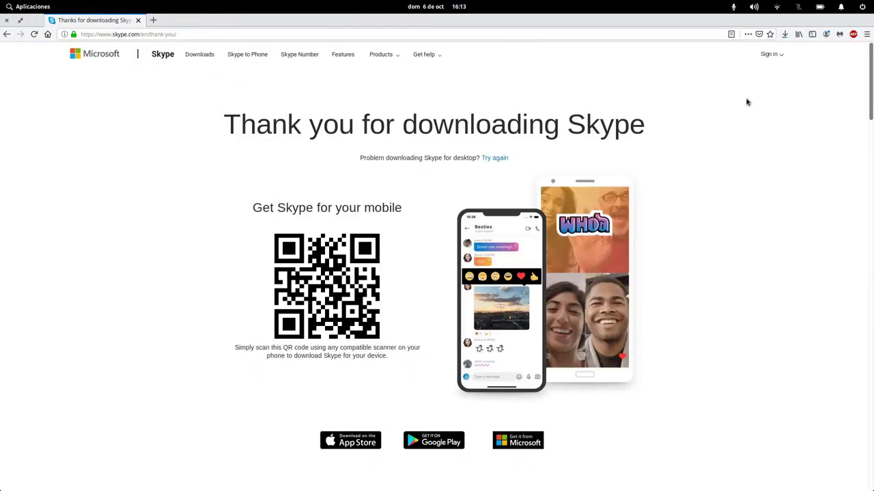
pyautogui.moveTo(420, 487)
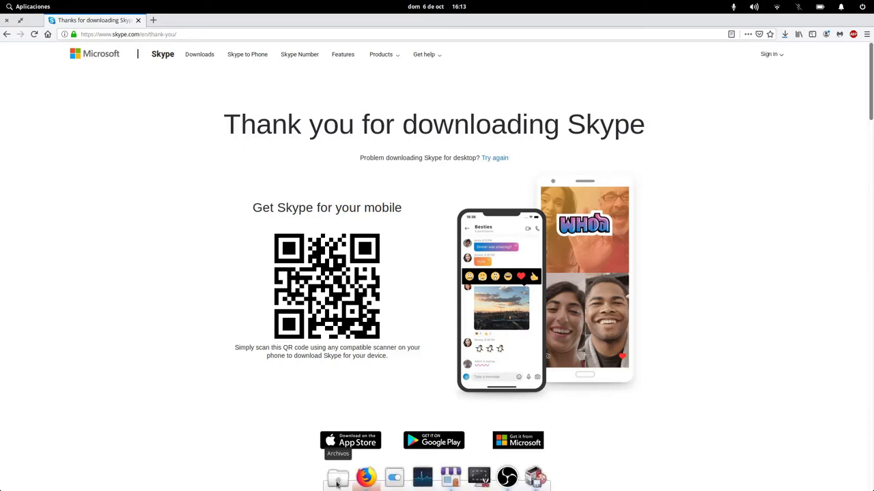
pyautogui.rightClick(366, 479)
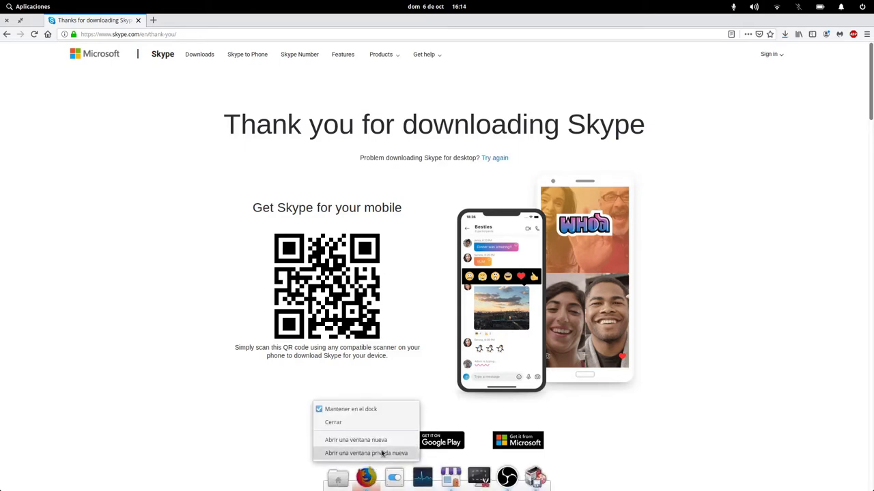
pyautogui.click(102, 111)
pyautogui.click(28, 6)
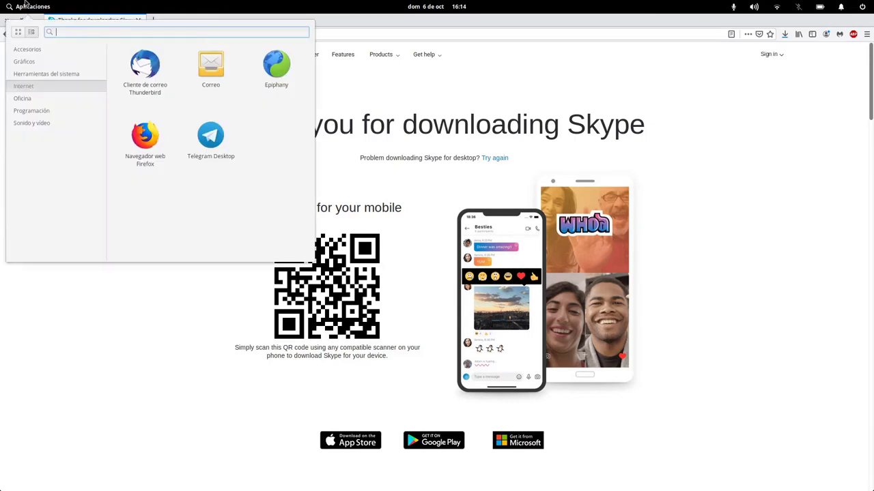
pyautogui.press('Escape')
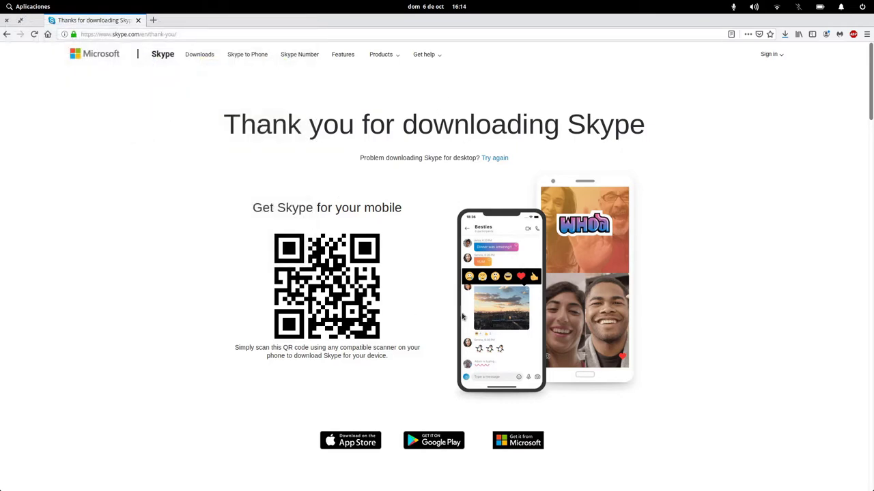
pyautogui.moveTo(352, 486)
pyautogui.moveTo(550, 477); pyautogui.dragTo(380, 477)
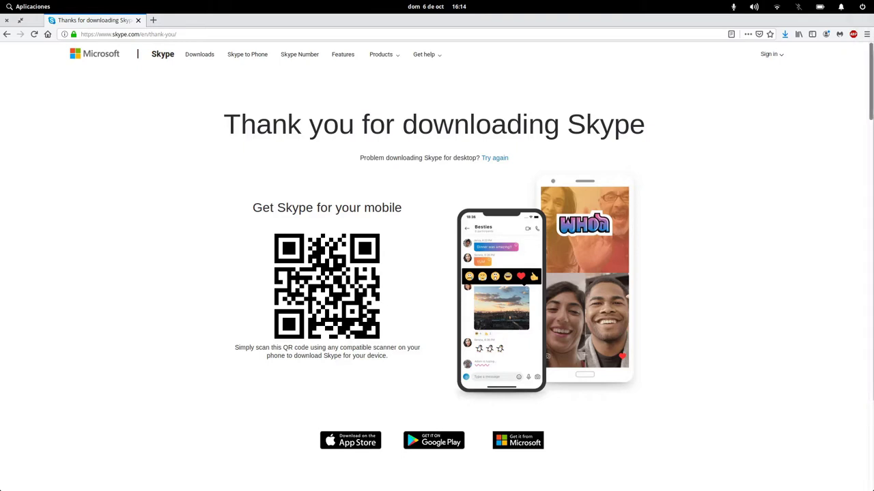
# Step: Open Thunderbird and agree to automatically report memory usage, performance and responsiveness to Mozilla
pyautogui.doubleClick(481, 85)
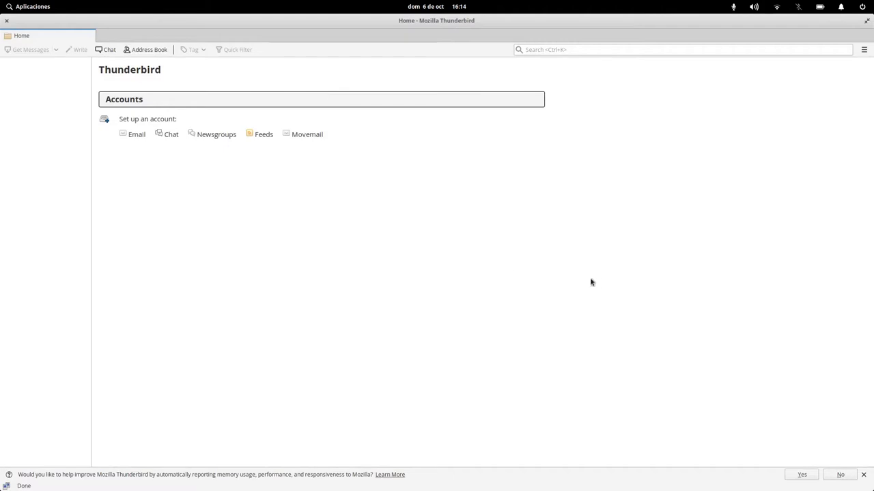
pyautogui.click(795, 475)
pyautogui.press('super')
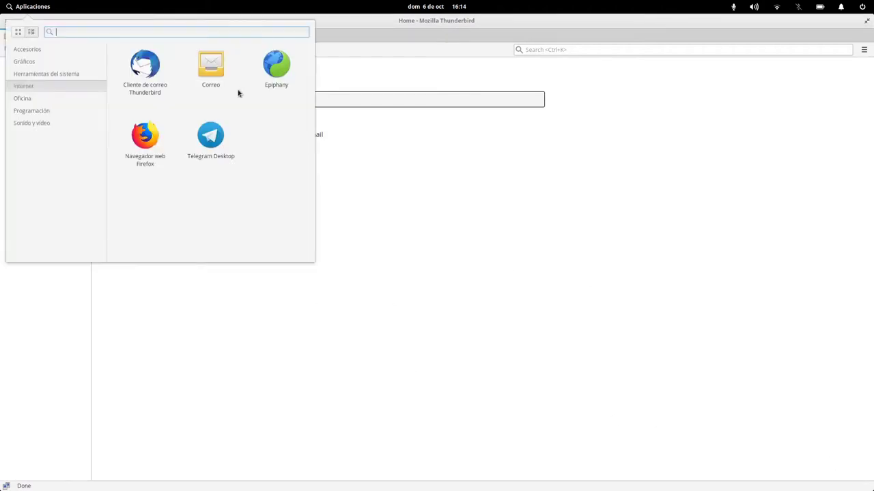
pyautogui.click(460, 226)
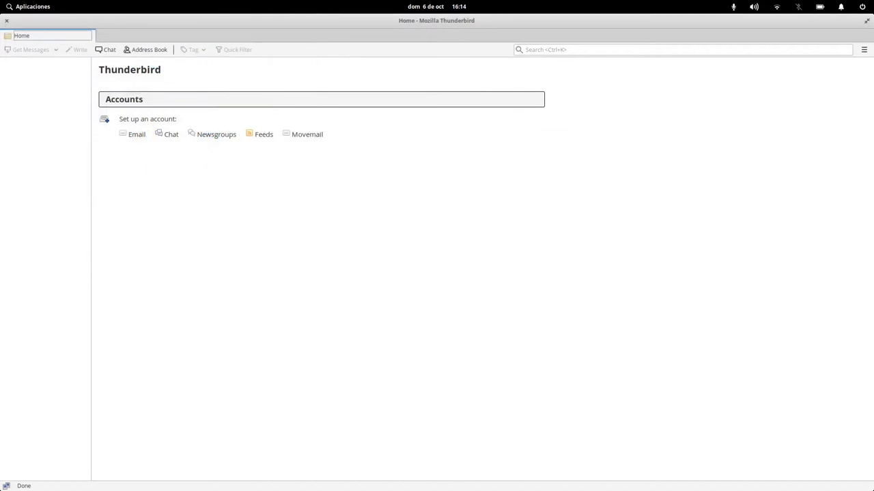
# Step: Switch to the Synaptic package manager and search package names and descriptions for "thunderbird"
pyautogui.press('super+Down')
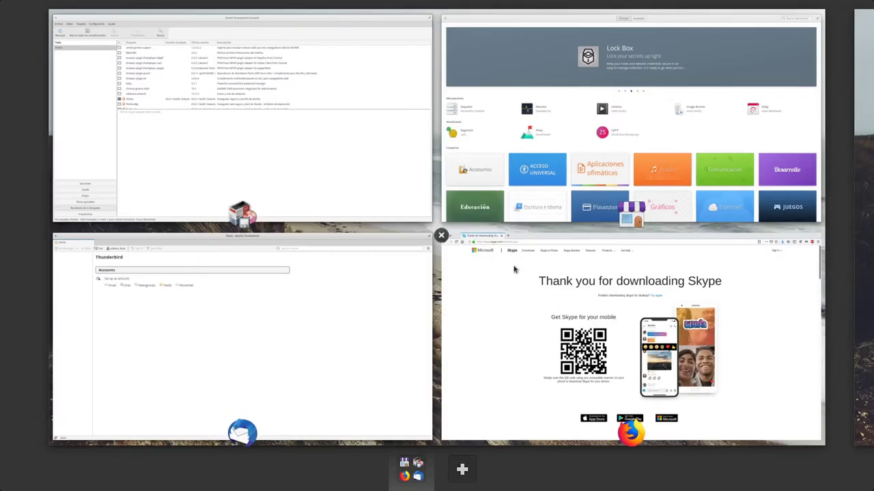
pyautogui.click(250, 164)
pyautogui.click(250, 55)
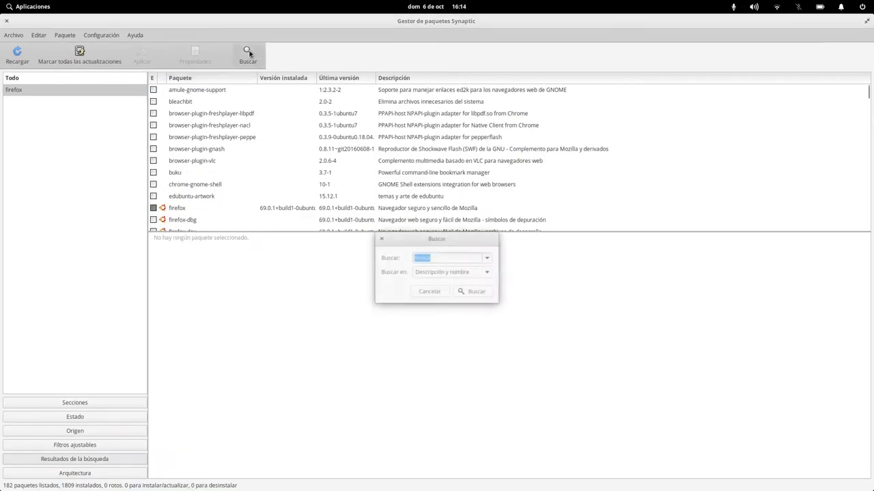
pyautogui.write('thuderbird')
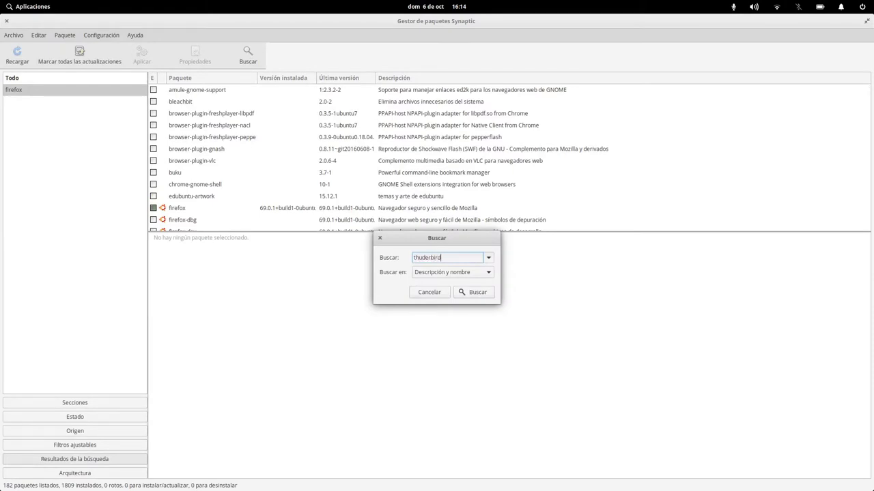
pyautogui.press('Return')
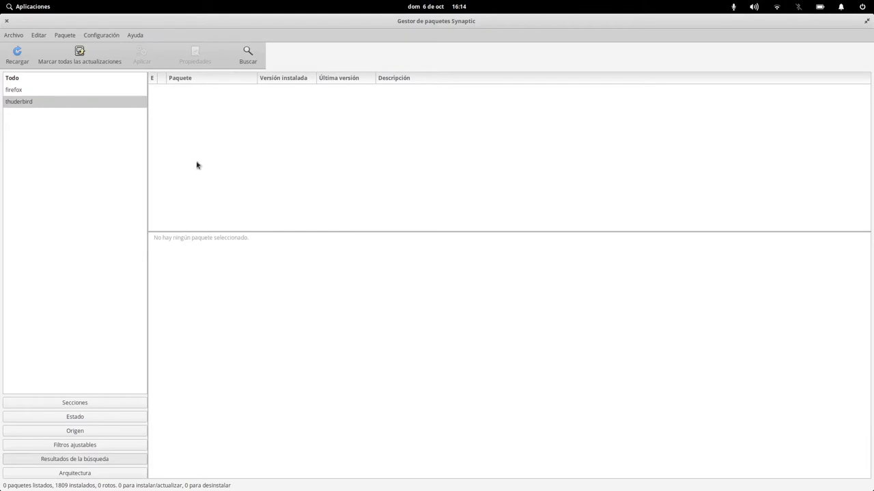
pyautogui.click(39, 91)
pyautogui.click(25, 100)
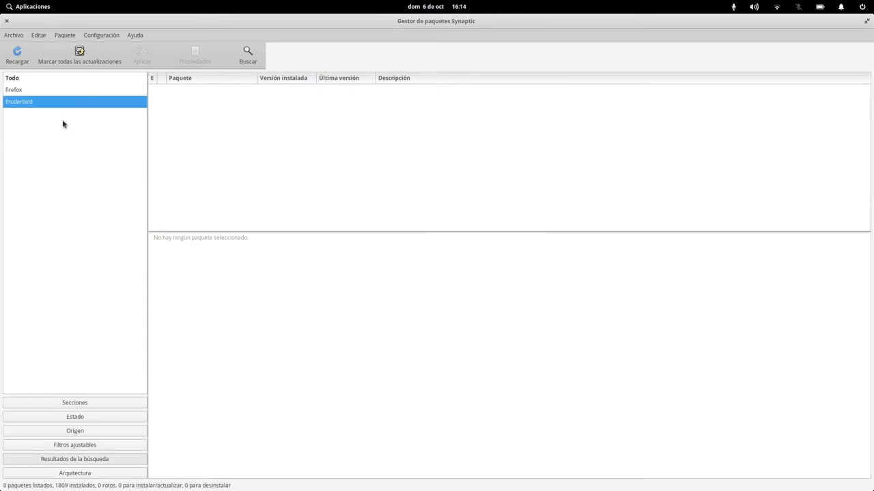
pyautogui.click(247, 59)
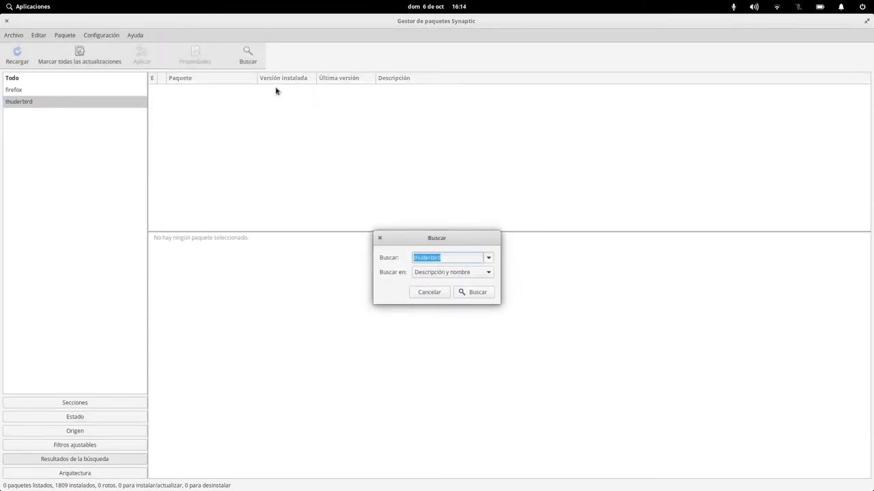
pyautogui.press('Home')
pyautogui.write('n')
pyautogui.press('Return')
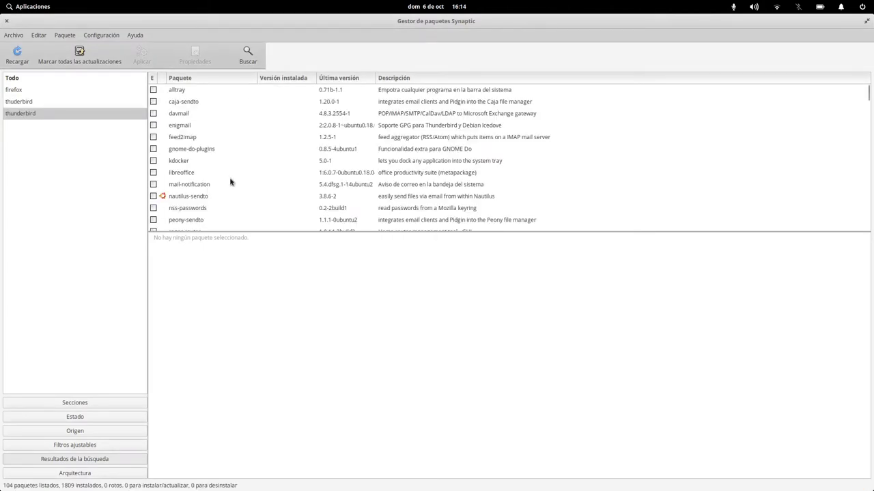
# Step: Mark the Spanish language pack thunderbird-locale-es for installation
pyautogui.scroll(-3, 230, 182)
pyautogui.scroll(-2, 230, 182)
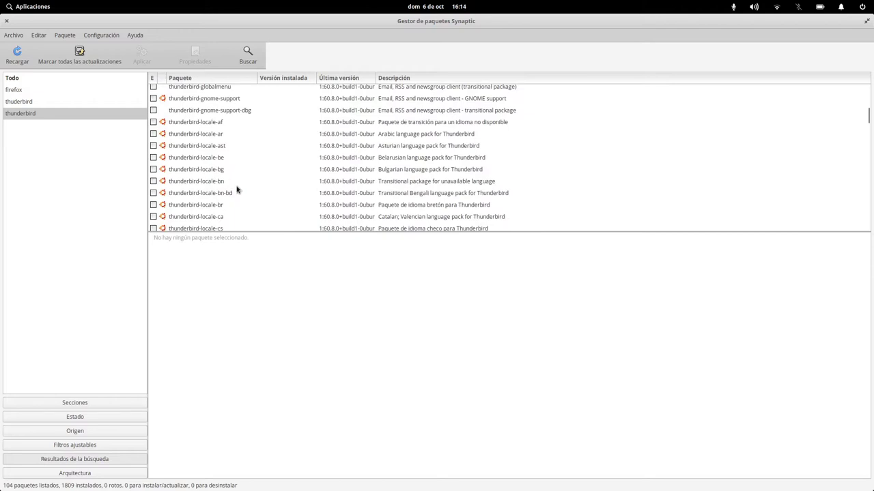
pyautogui.scroll(-4, 240, 183)
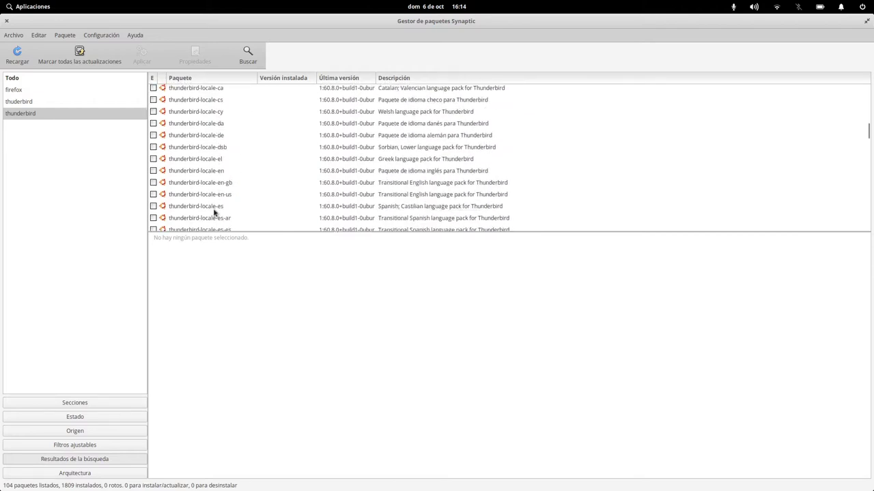
pyautogui.click(219, 210)
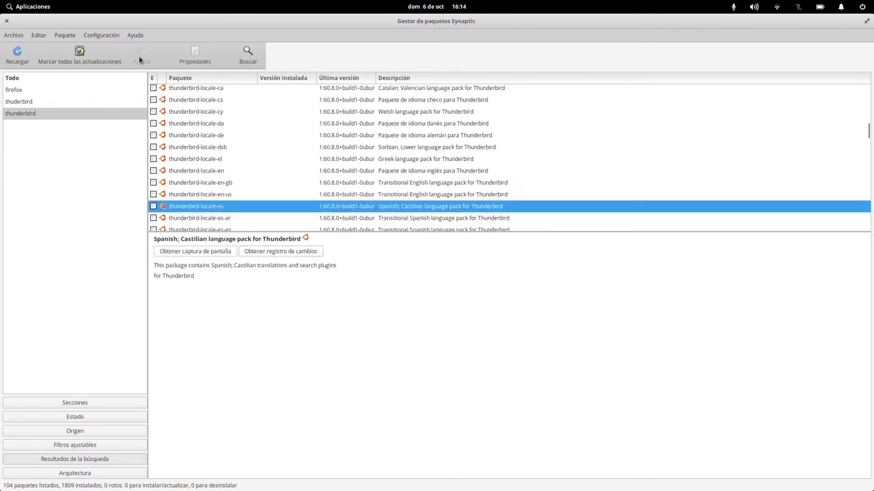
pyautogui.click(153, 206)
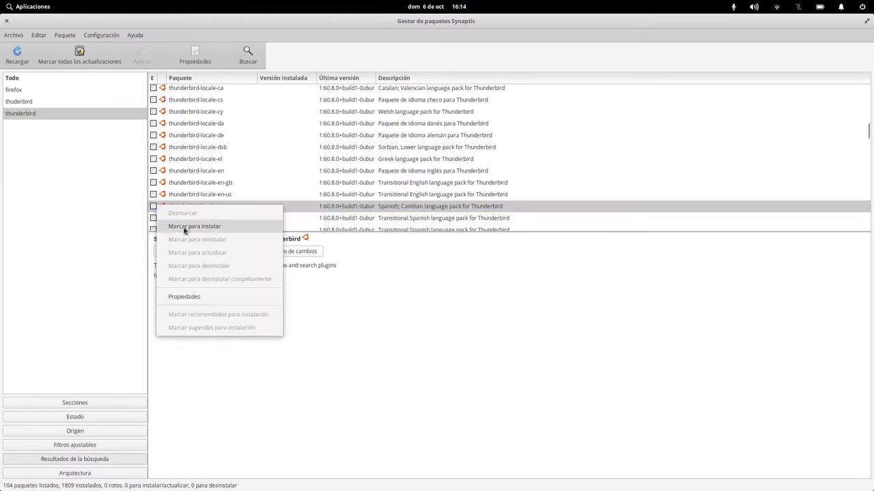
pyautogui.click(184, 227)
# Step: Apply the marked package change to install the Thunderbird language pack and close the completion dialog
pyautogui.click(137, 56)
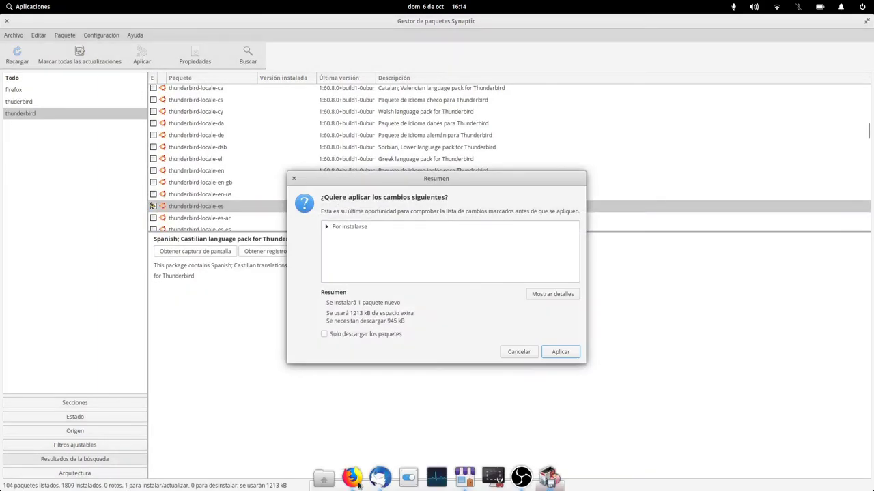
pyautogui.click(560, 352)
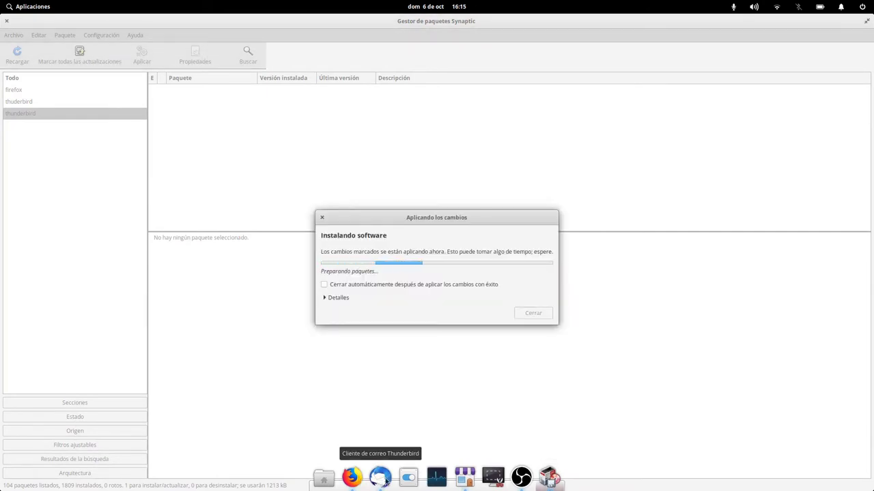
pyautogui.rightClick(380, 476)
pyautogui.click(548, 428)
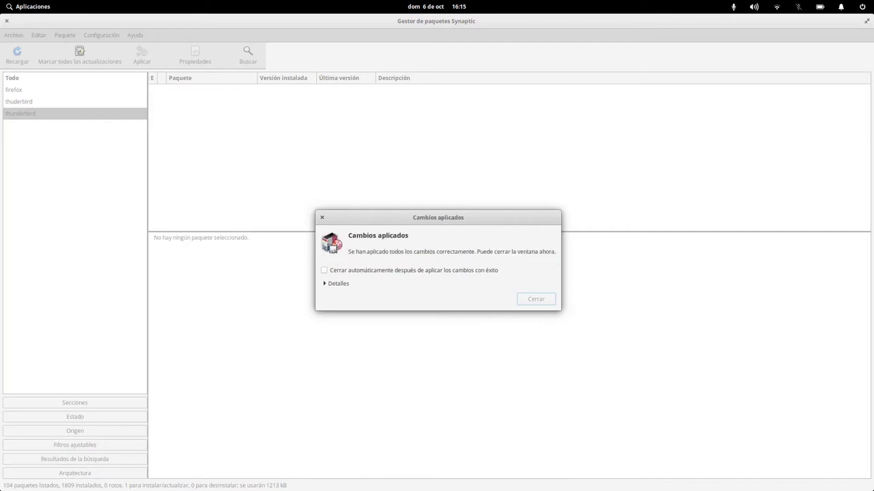
pyautogui.click(534, 299)
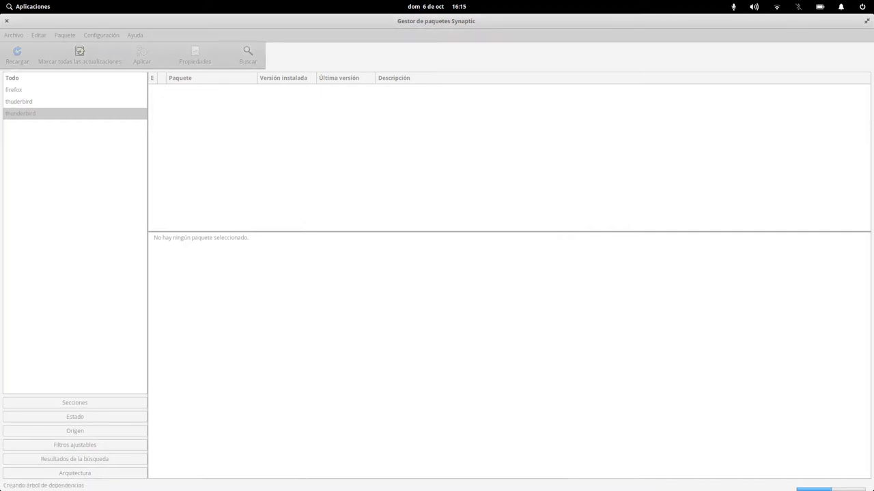
# Step: Switch back to the Firefox window, then open the file manager and go to the Descargas folder
pyautogui.click(31, 6)
pyautogui.press('Escape')
pyautogui.press('super+Down')
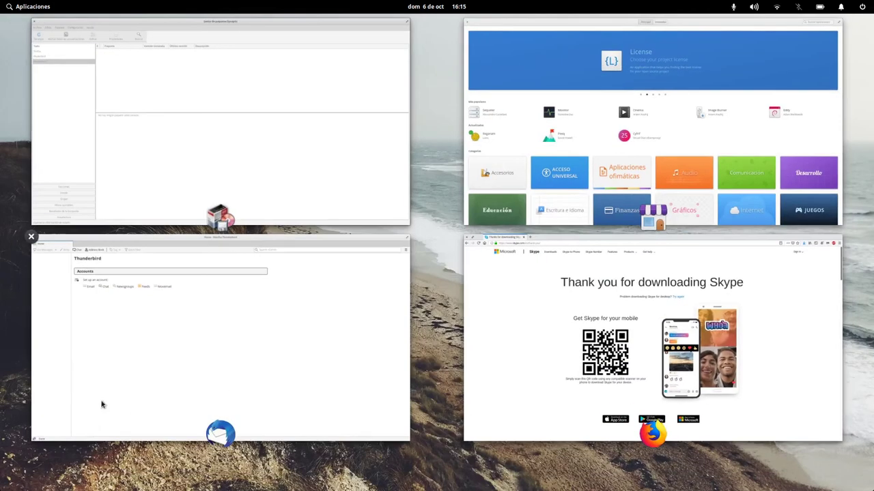
pyautogui.click(491, 321)
pyautogui.moveTo(321, 488)
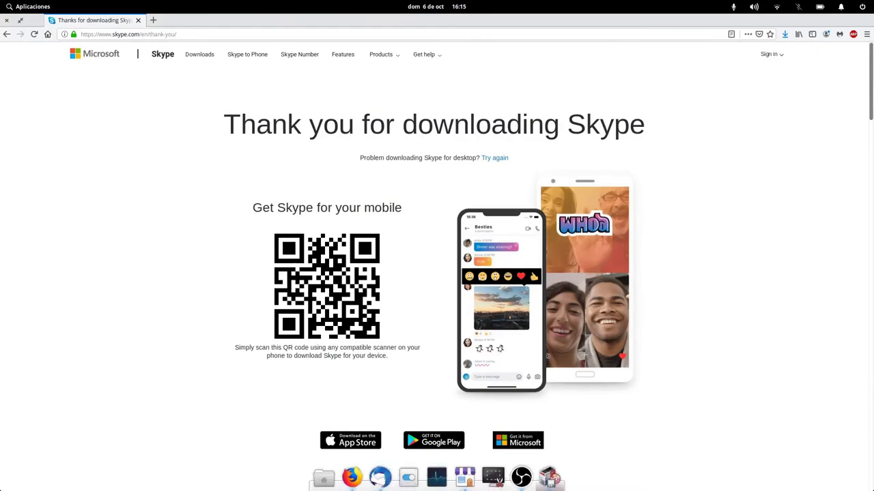
pyautogui.click(325, 481)
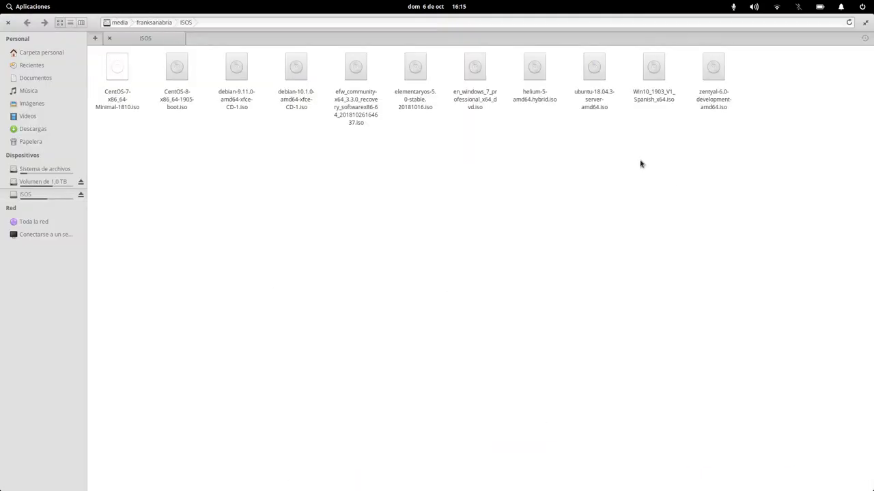
pyautogui.click(46, 129)
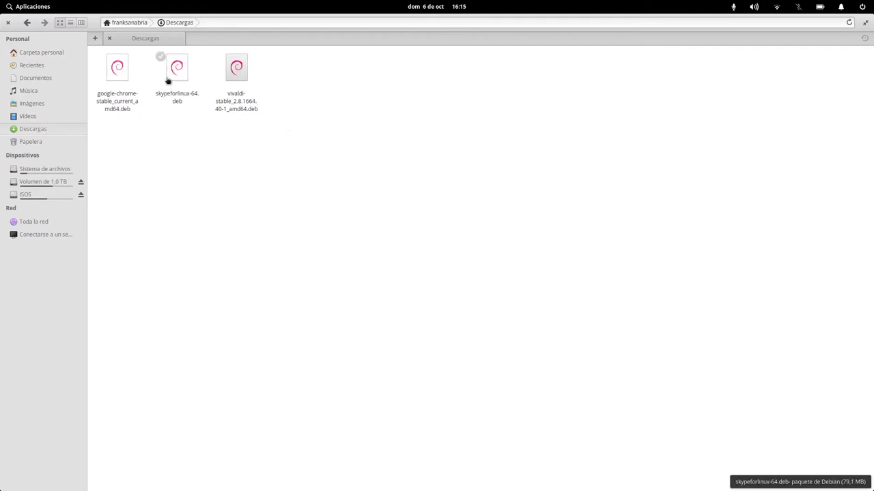
# Step: Try the red, orange and grey color tags on google-chrome-stable_current_amd64.deb and remove the tag again
pyautogui.rightClick(117, 76)
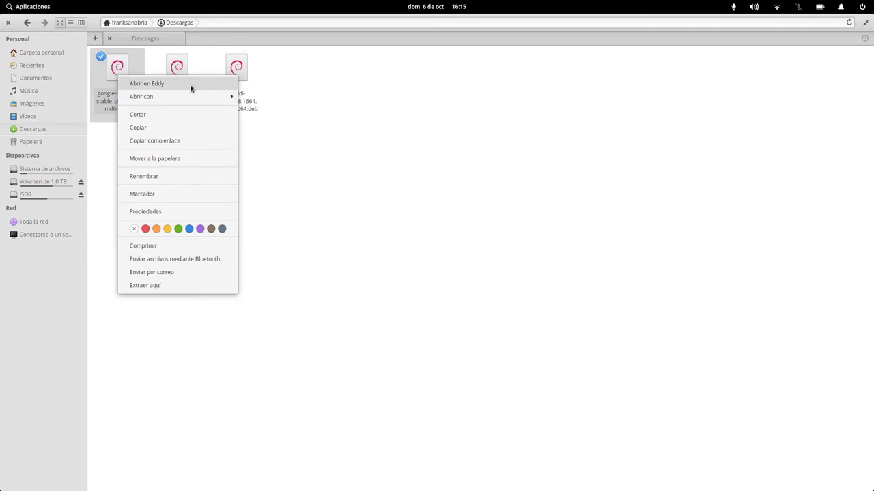
pyautogui.click(146, 230)
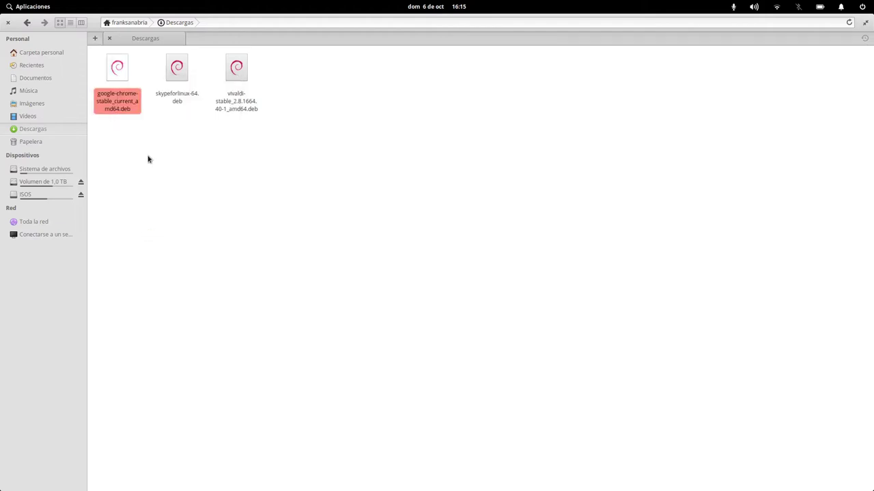
pyautogui.rightClick(119, 80)
pyautogui.click(159, 230)
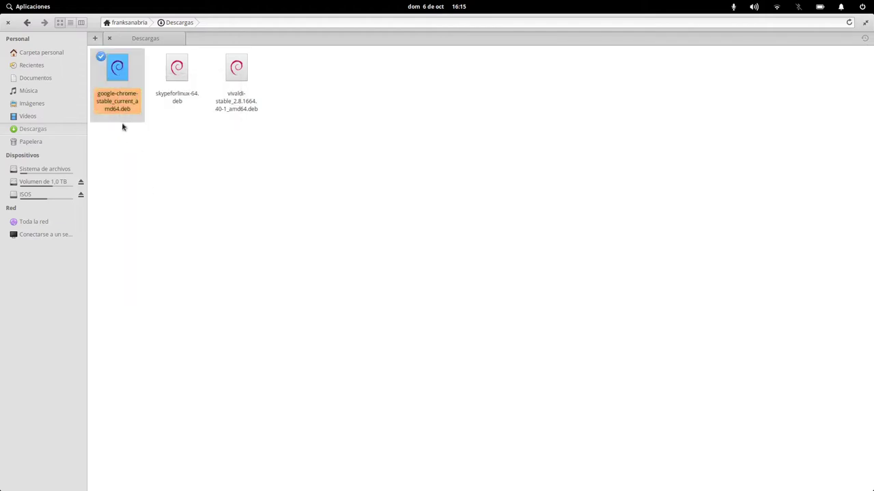
pyautogui.rightClick(124, 71)
pyautogui.click(228, 226)
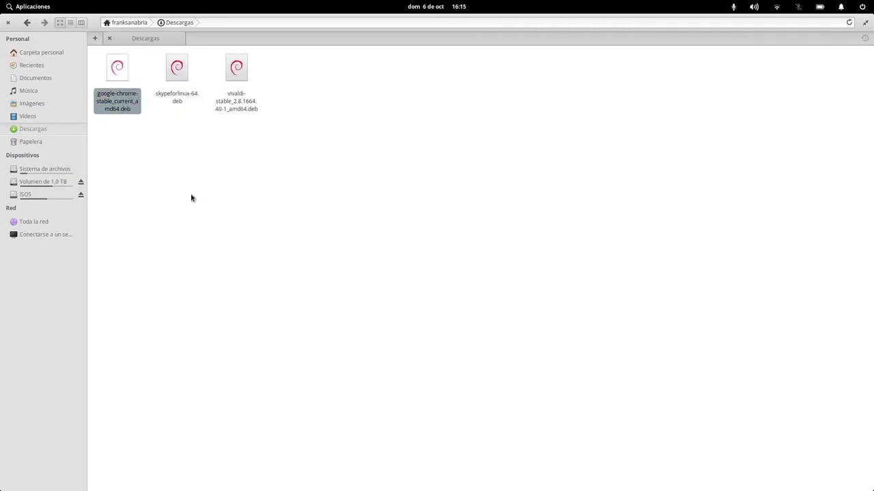
pyautogui.rightClick(118, 81)
pyautogui.click(133, 236)
# Step: Review the properties of google-chrome-stable_current_amd64.deb and close the properties dialog
pyautogui.click(118, 73)
pyautogui.rightClick(117, 73)
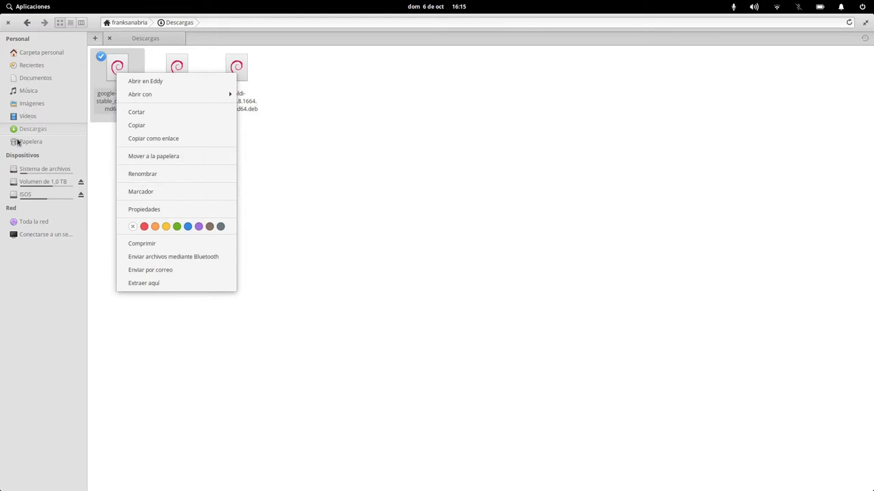
pyautogui.click(147, 210)
pyautogui.click(476, 211)
pyautogui.click(400, 208)
pyautogui.click(497, 321)
pyautogui.click(104, 227)
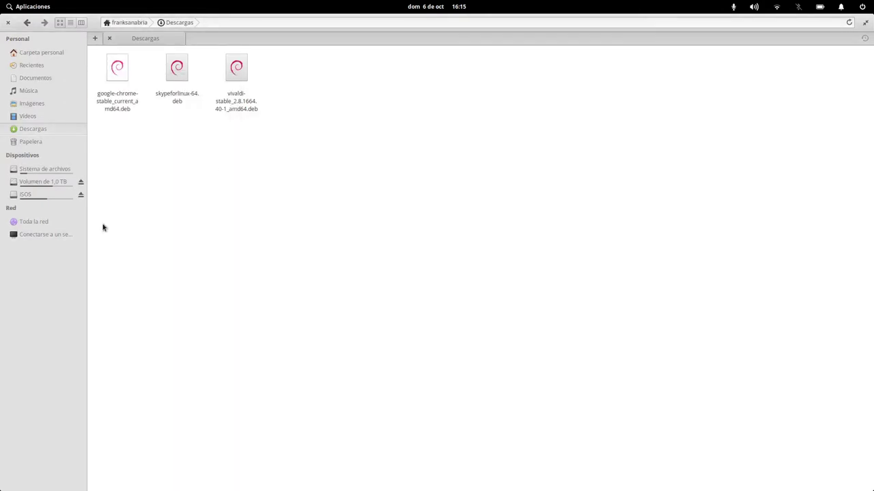
# Step: Open google-chrome-stable_current_amd64.deb in Eddy and try to install it, authenticating with the account password
pyautogui.rightClick(120, 79)
pyautogui.click(117, 73)
pyautogui.rightClick(114, 66)
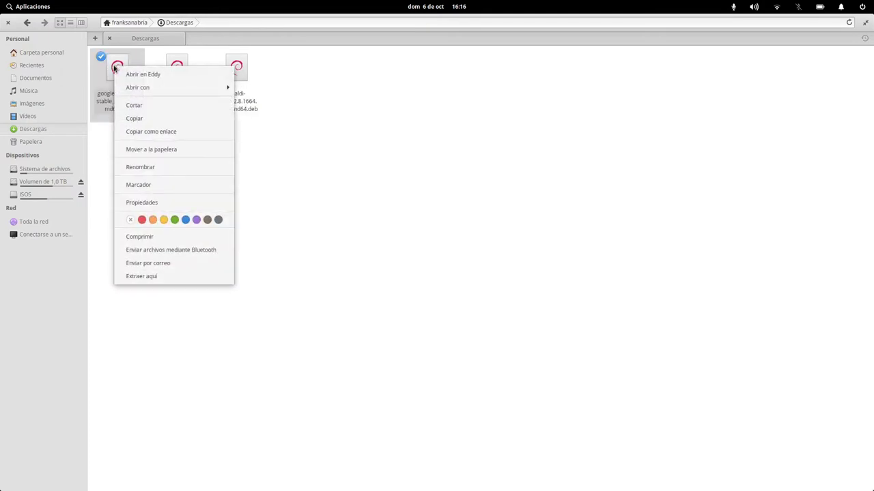
pyautogui.click(185, 74)
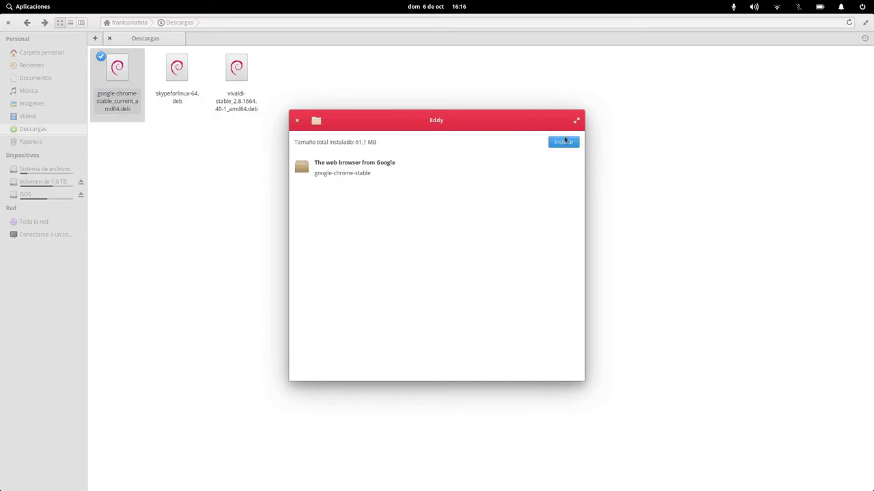
pyautogui.click(564, 141)
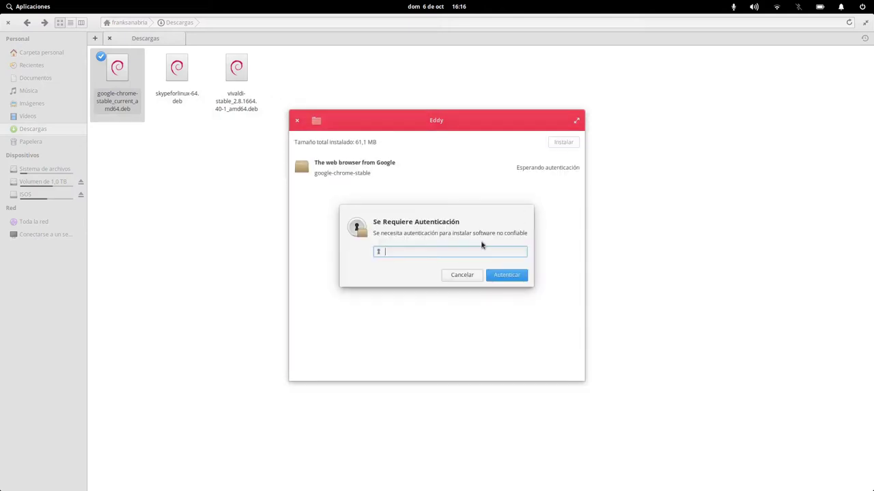
pyautogui.click(510, 278)
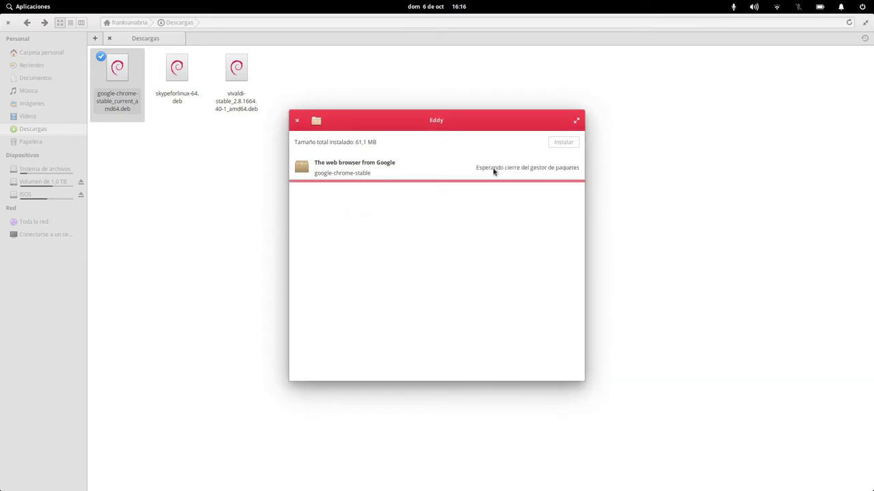
# Step: Switch to the Synaptic package manager and quit it to free the package system for Eddy
pyautogui.click(32, 6)
pyautogui.click(297, 305)
pyautogui.press('super+Down')
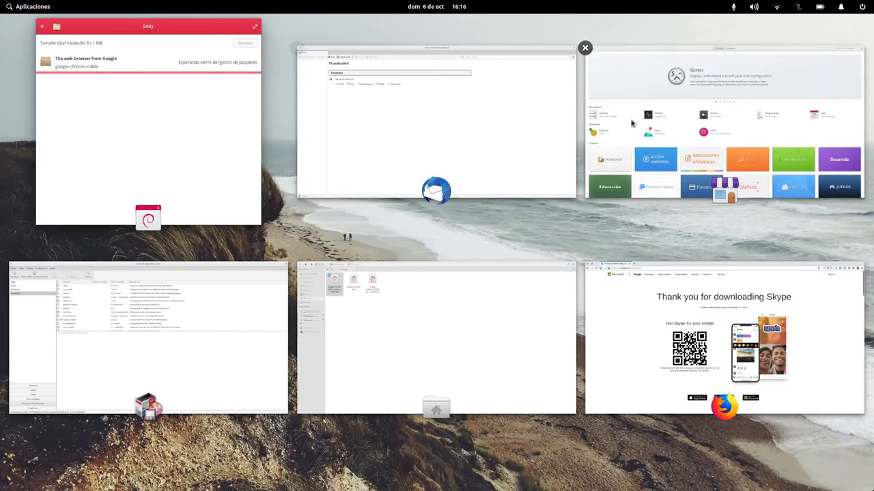
pyautogui.click(108, 275)
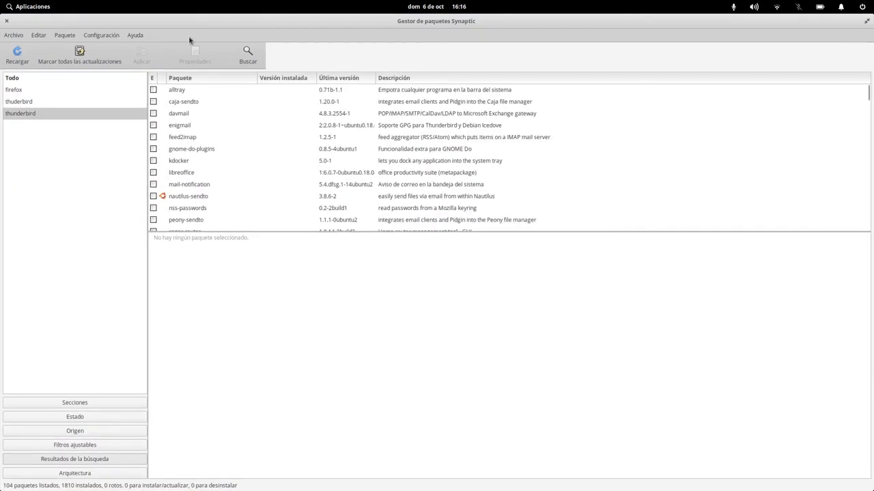
pyautogui.click(20, 38)
pyautogui.click(15, 142)
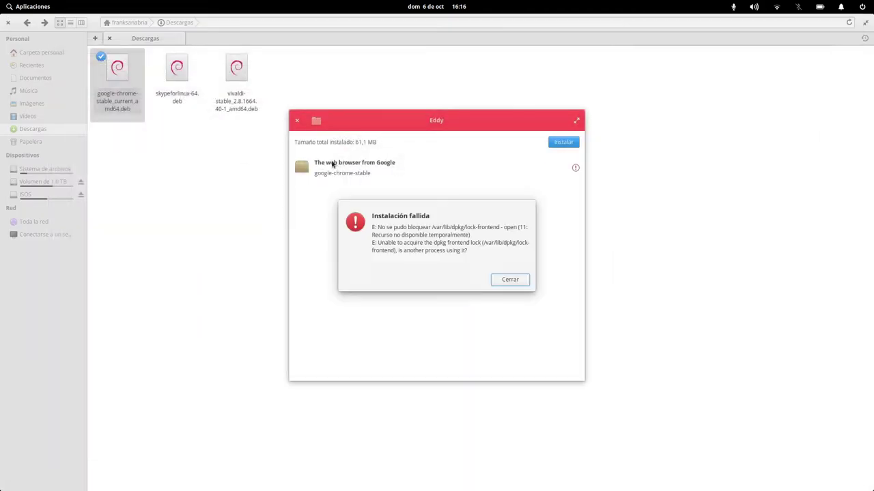
# Step: Dismiss the failed installation and install google-chrome-stable again in Eddy, authenticating with the account password
pyautogui.click(516, 279)
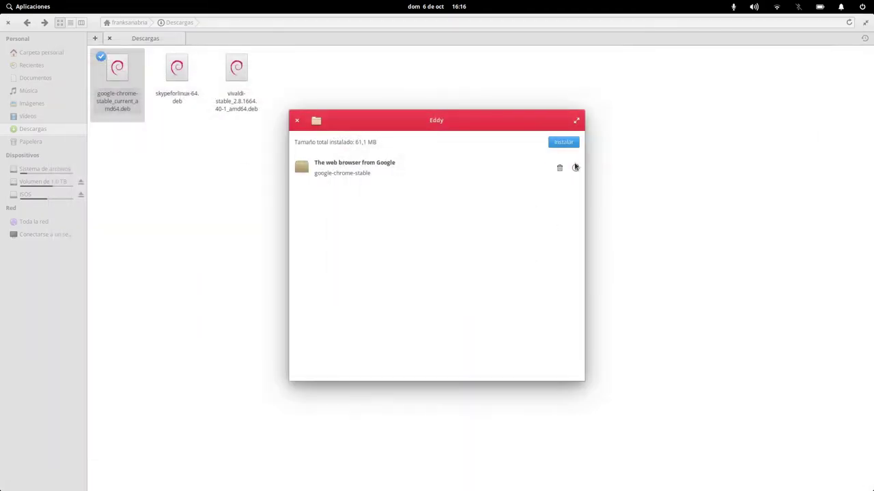
pyautogui.click(563, 144)
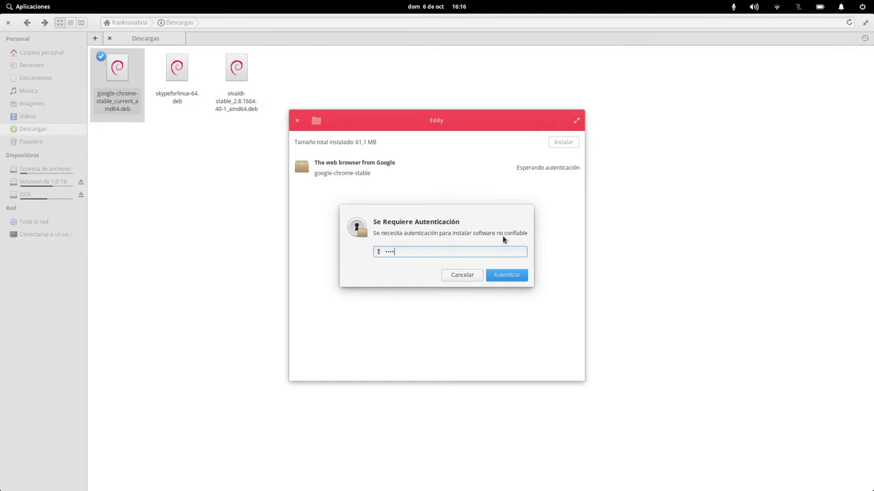
pyautogui.click(516, 278)
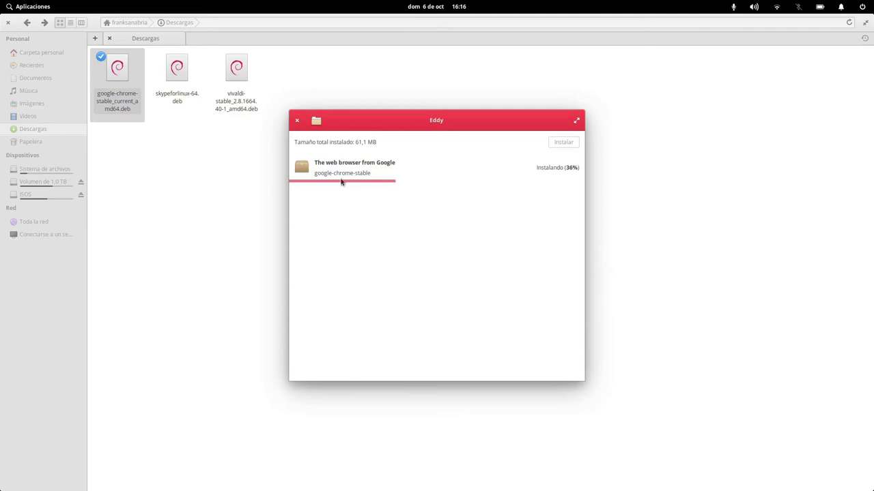
pyautogui.moveTo(323, 483)
pyautogui.moveTo(444, 120); pyautogui.dragTo(552, 150)
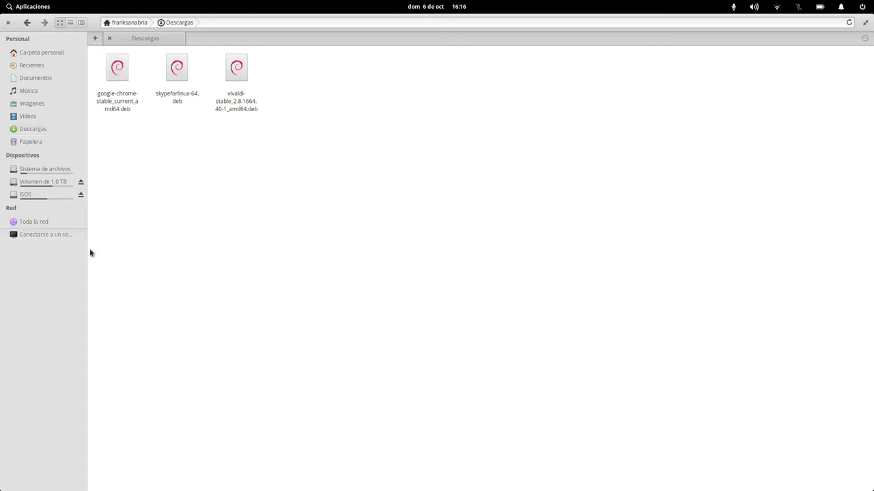
# Step: Look through the server types offered for connecting to a server and cancel the connection dialog
pyautogui.click(411, 191)
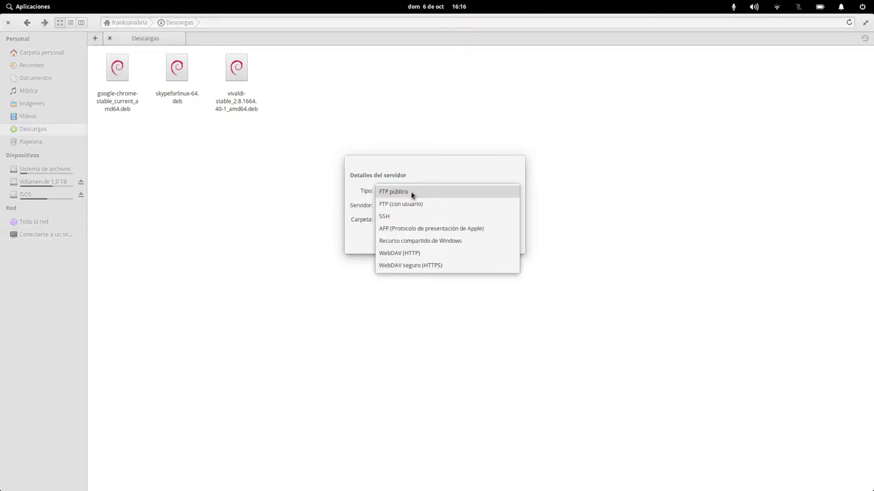
pyautogui.click(372, 193)
pyautogui.click(456, 244)
# Step: Reopen the server connection dialog and review the settings for Recurso compartido de Windows, WebDAV (HTTP) and WebDAV seguro (HTTPS)
pyautogui.click(70, 234)
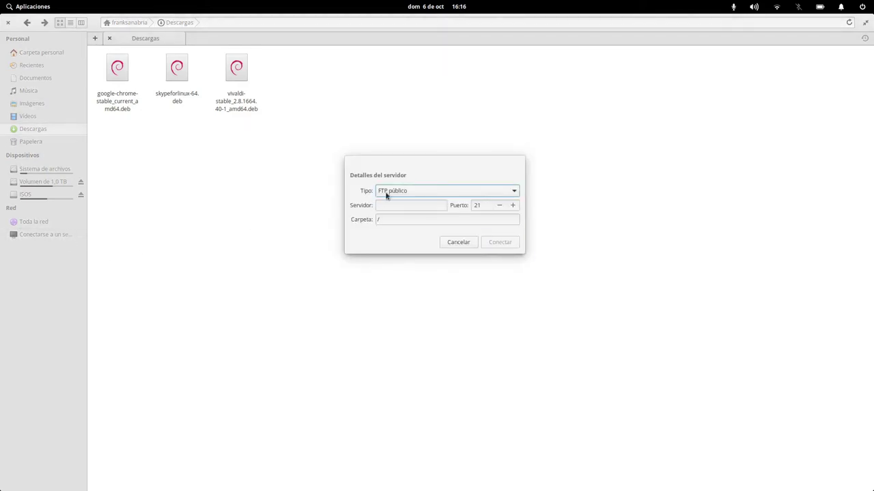
pyautogui.click(386, 195)
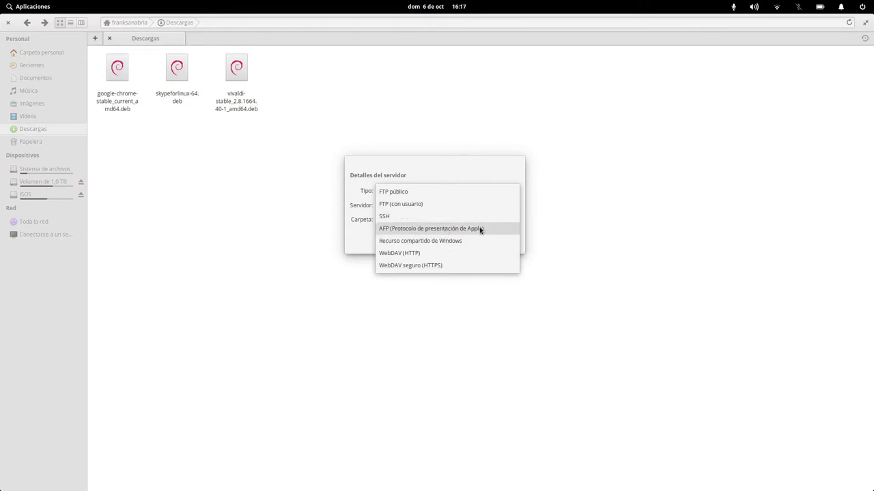
pyautogui.click(424, 243)
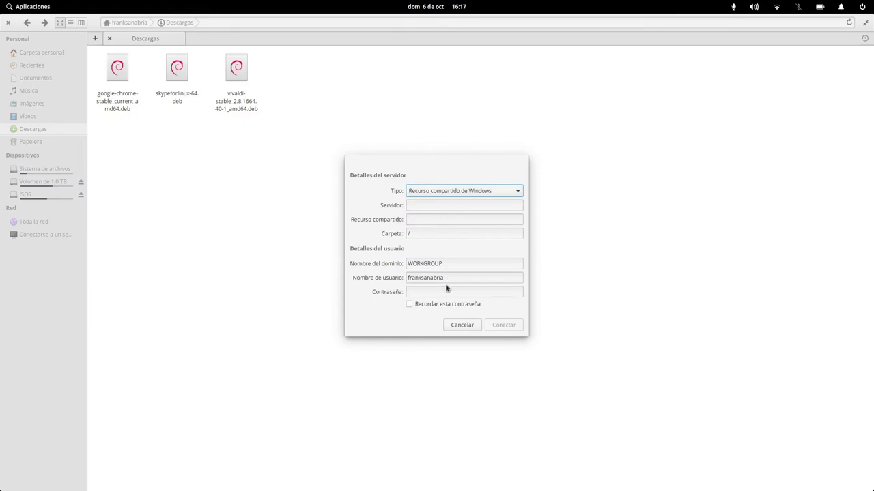
pyautogui.click(447, 192)
pyautogui.click(449, 202)
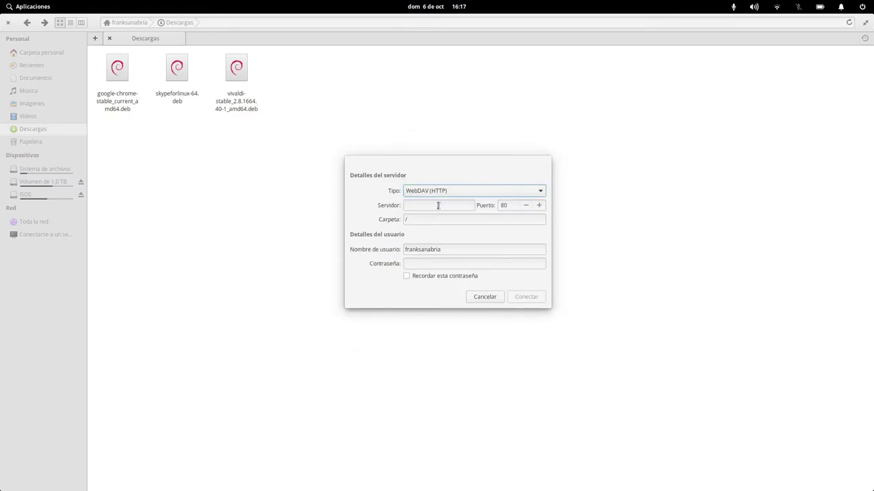
pyautogui.click(442, 193)
pyautogui.click(440, 203)
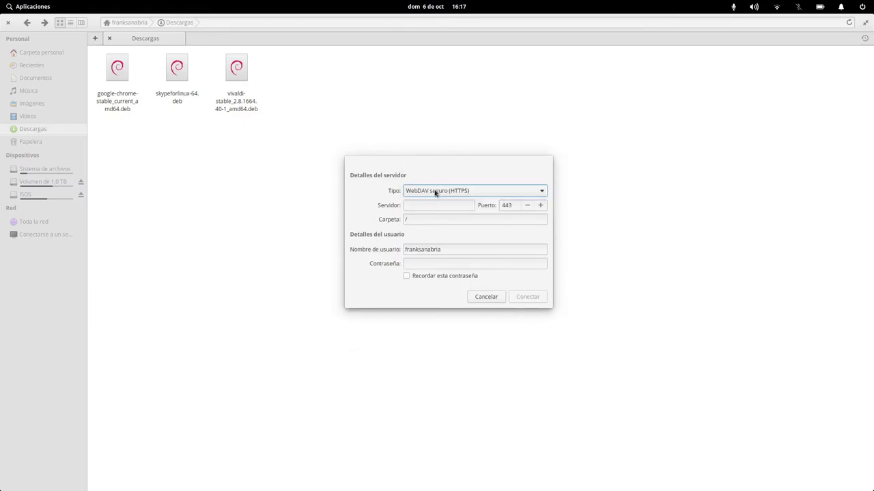
# Step: Review the SSH and FTP (con usuario) connection settings, then cancel the server connection dialog
pyautogui.click(435, 193)
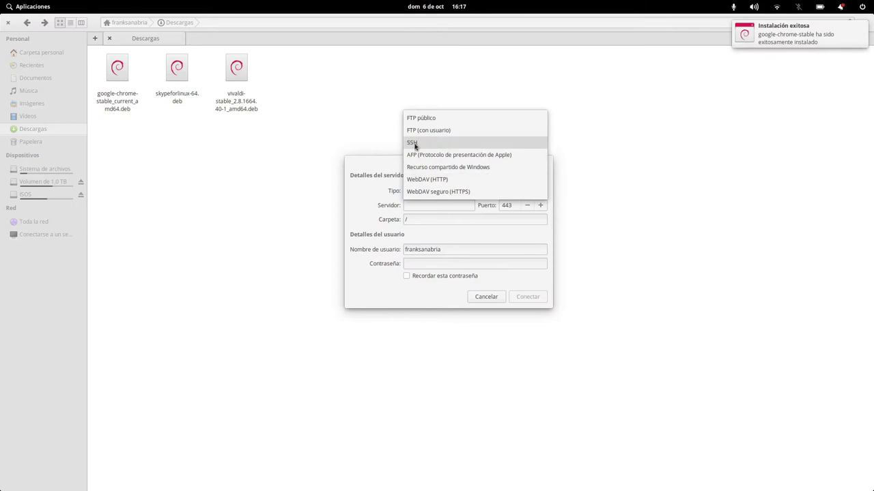
pyautogui.click(418, 145)
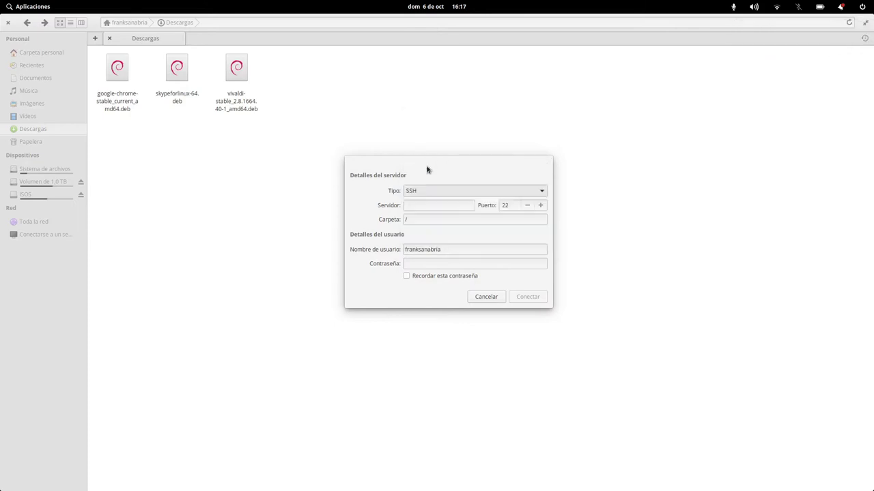
pyautogui.click(429, 191)
pyautogui.click(392, 203)
pyautogui.click(502, 205)
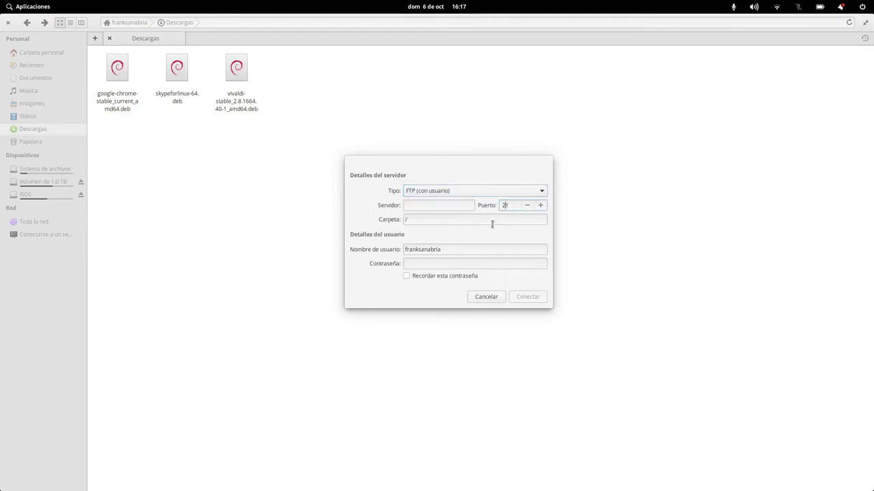
pyautogui.click(482, 295)
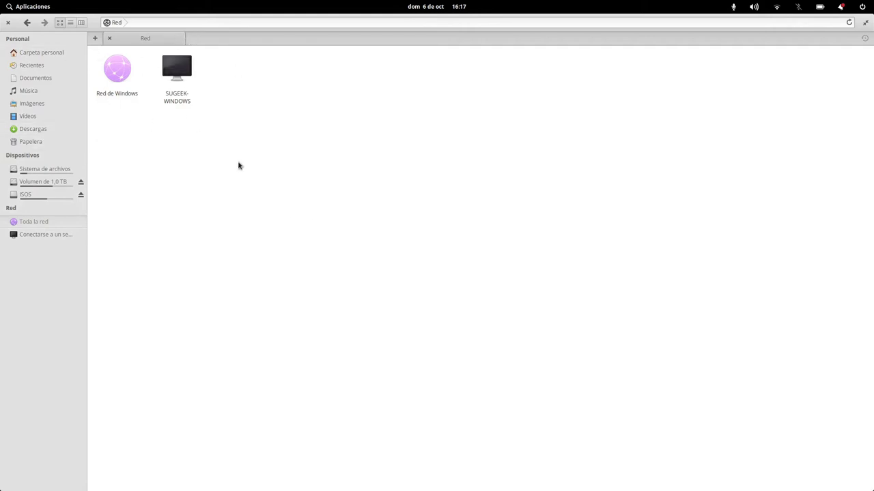
# Step: Open the home folder in a new tab and switch back and forth between it and the Red tab
pyautogui.hotkey('ctrl', 't')
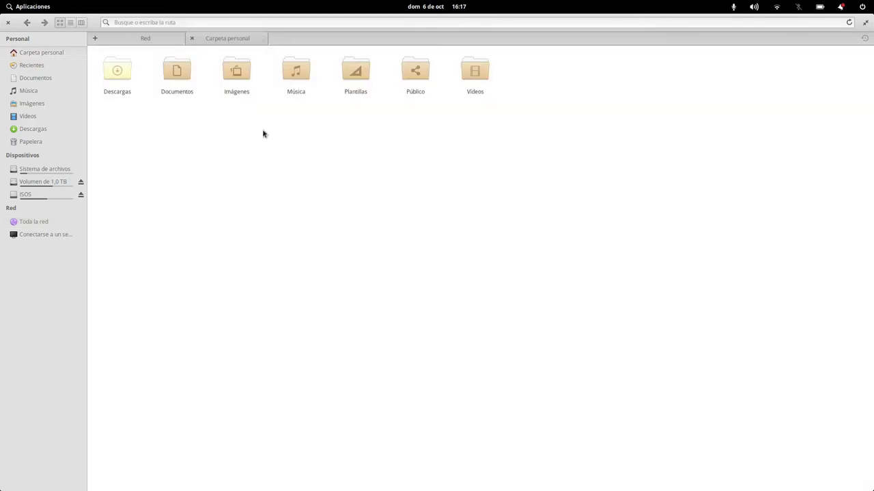
pyautogui.click(170, 41)
pyautogui.click(209, 41)
pyautogui.click(168, 38)
pyautogui.click(211, 41)
pyautogui.click(145, 41)
pyautogui.click(217, 41)
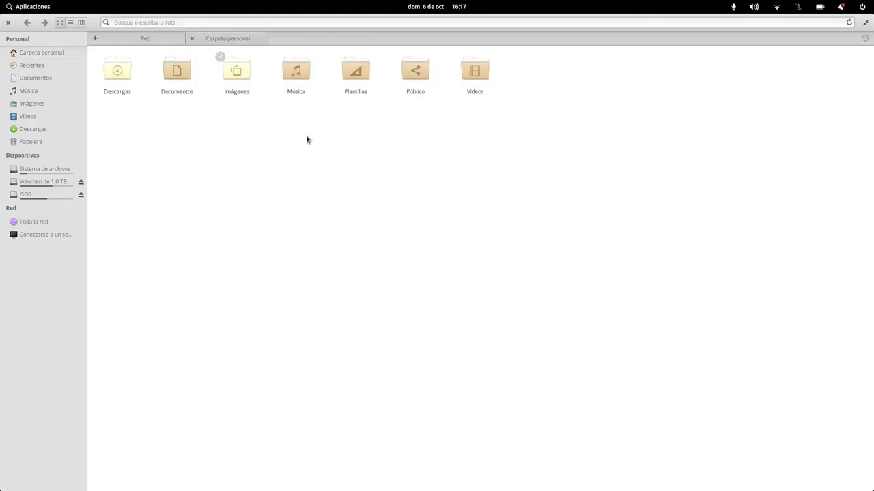
pyautogui.rightClick(279, 144)
pyautogui.moveTo(393, 172)
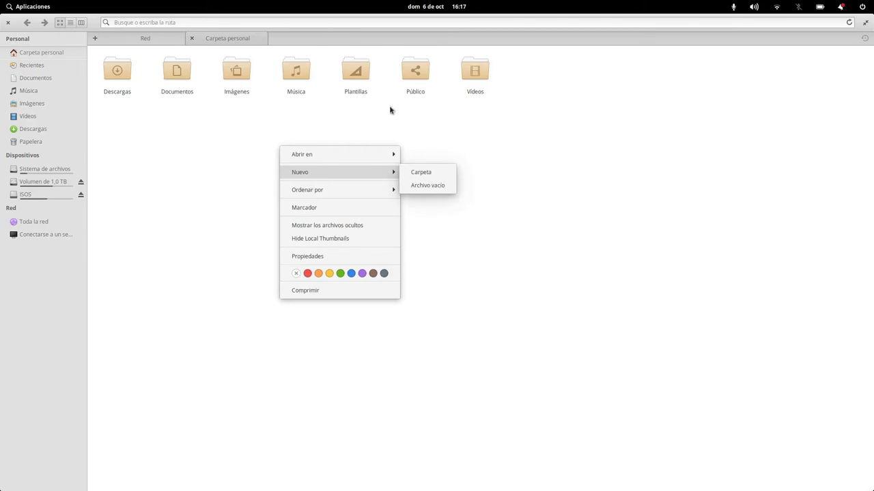
pyautogui.click(360, 109)
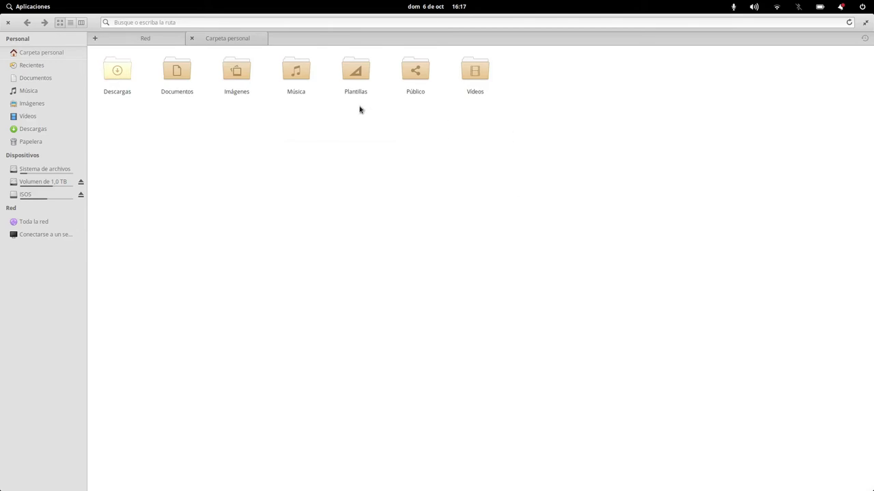
# Step: Open seven more file manager tabs showing the home folder
pyautogui.rightClick(331, 40)
pyautogui.click(349, 49)
pyautogui.rightClick(391, 40)
pyautogui.click(401, 49)
pyautogui.hotkey('ctrl', 't')
pyautogui.hotkey('ctrl', 't')
pyautogui.hotkey('ctrl', 't')
pyautogui.hotkey('ctrl', 't')
pyautogui.hotkey('ctrl', 't')
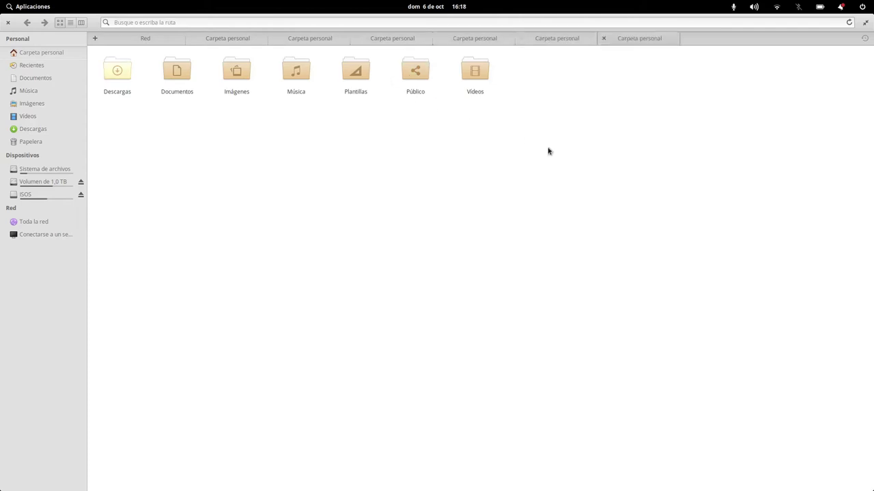
# Step: Load Documentos, Música, Imágenes and Volumen de 1,0 TB in separate file manager tabs
pyautogui.click(220, 40)
pyautogui.click(8, 78)
pyautogui.click(328, 37)
pyautogui.click(28, 91)
pyautogui.click(460, 39)
pyautogui.click(31, 103)
pyautogui.click(544, 42)
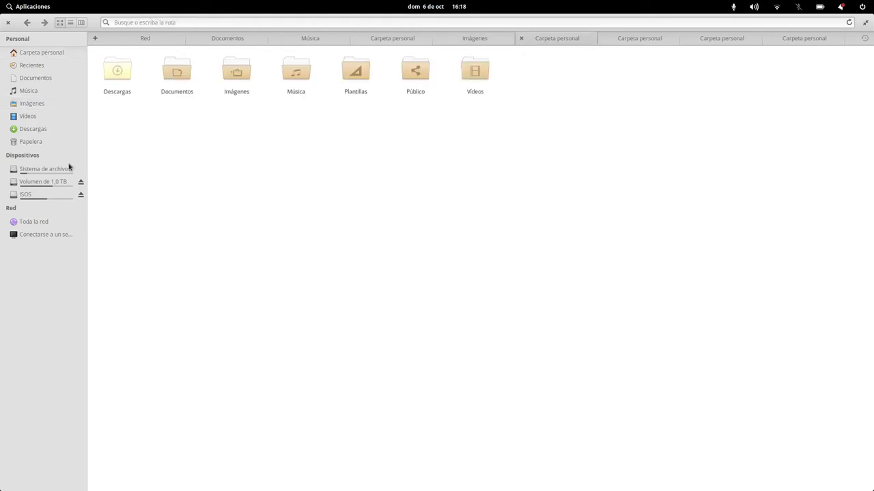
pyautogui.click(41, 182)
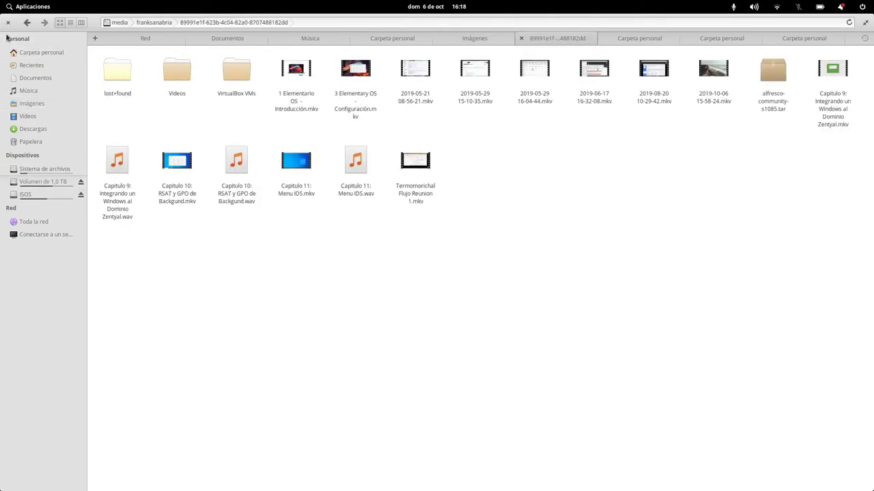
# Step: Close the file manager and Eddy windows, then bring the file manager back up
pyautogui.click(8, 22)
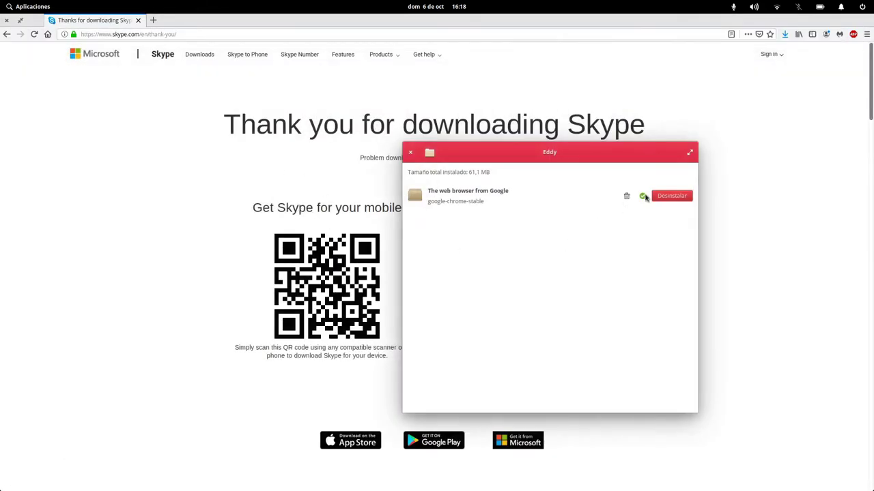
pyautogui.click(411, 152)
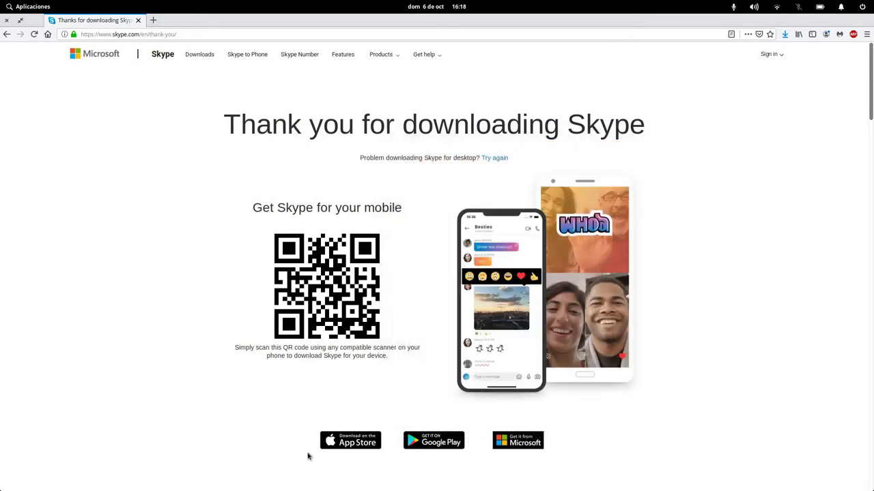
pyautogui.moveTo(423, 486)
pyautogui.hotkey('alt', 'Tab')
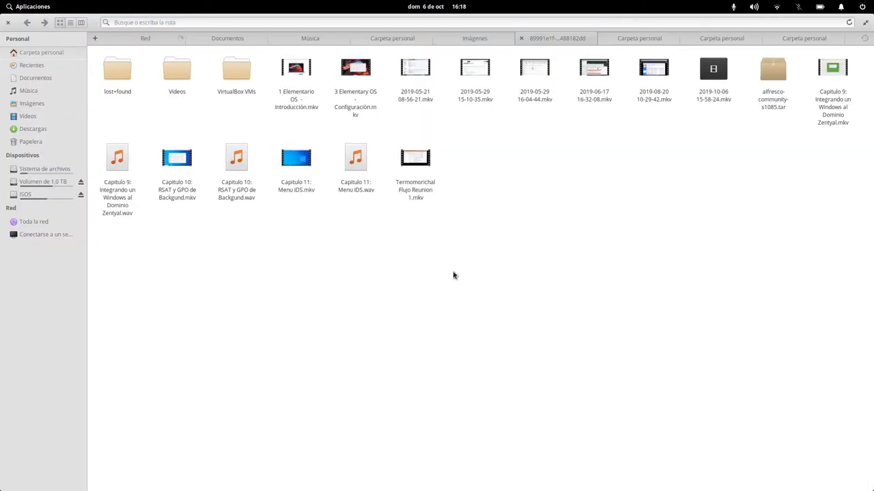
# Step: Close all the extra file manager tabs and open Descargas in the remaining one
pyautogui.click(686, 38)
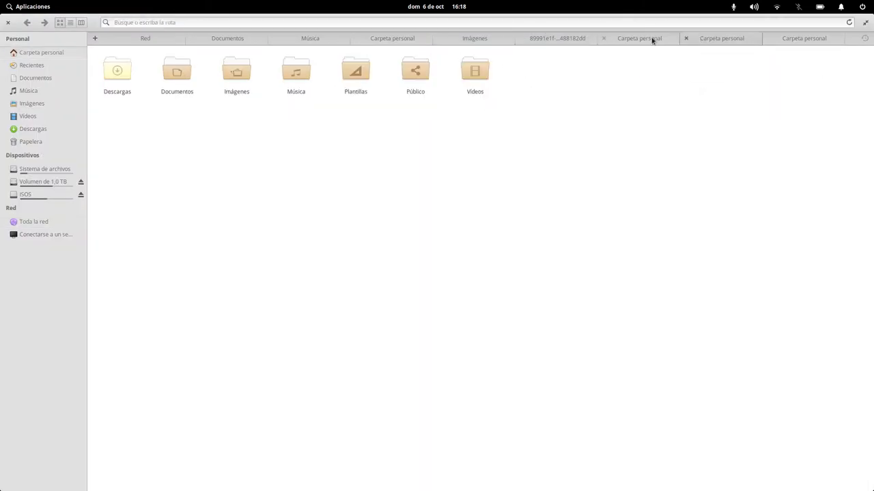
pyautogui.click(604, 38)
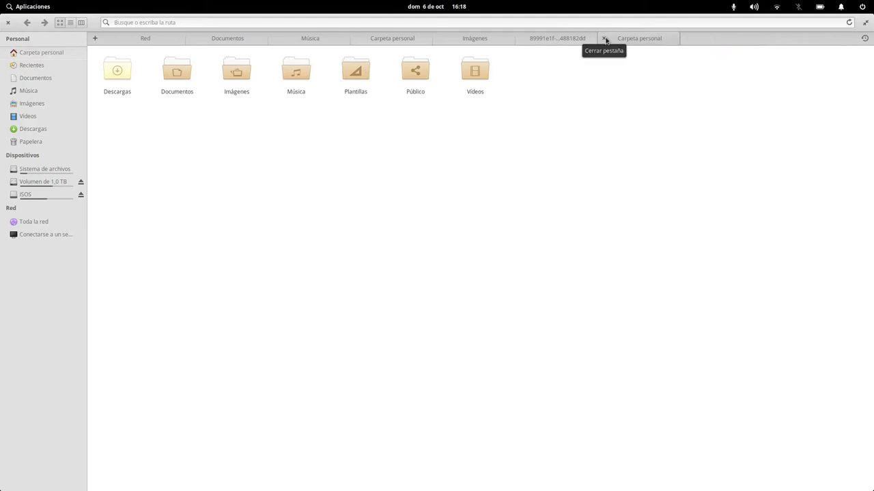
pyautogui.click(604, 38)
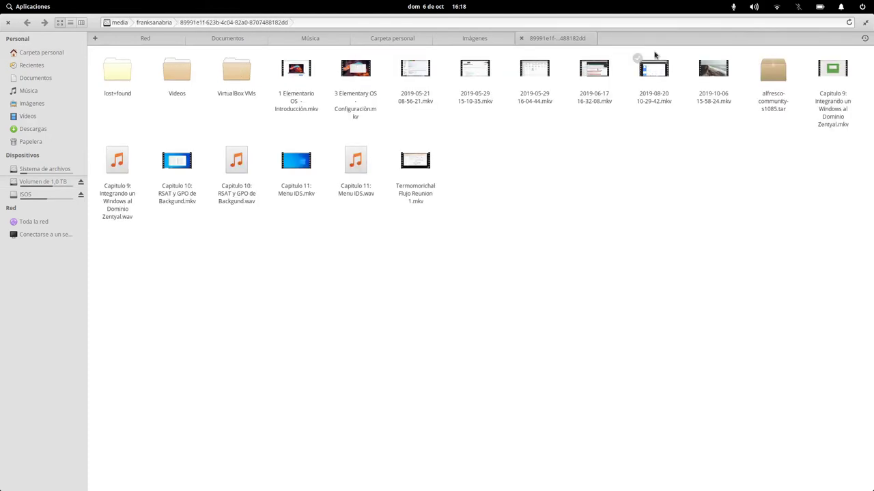
pyautogui.click(521, 38)
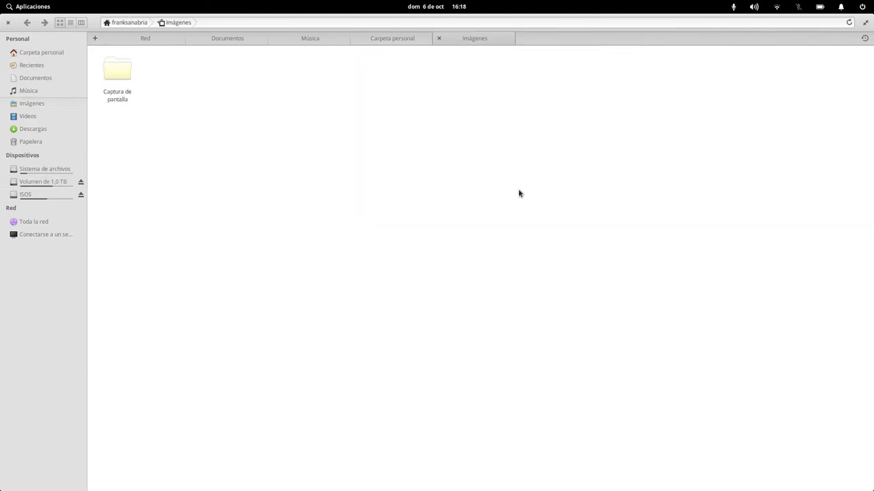
pyautogui.hotkey('ctrl', 'w')
pyautogui.hotkey('ctrl', 'w')
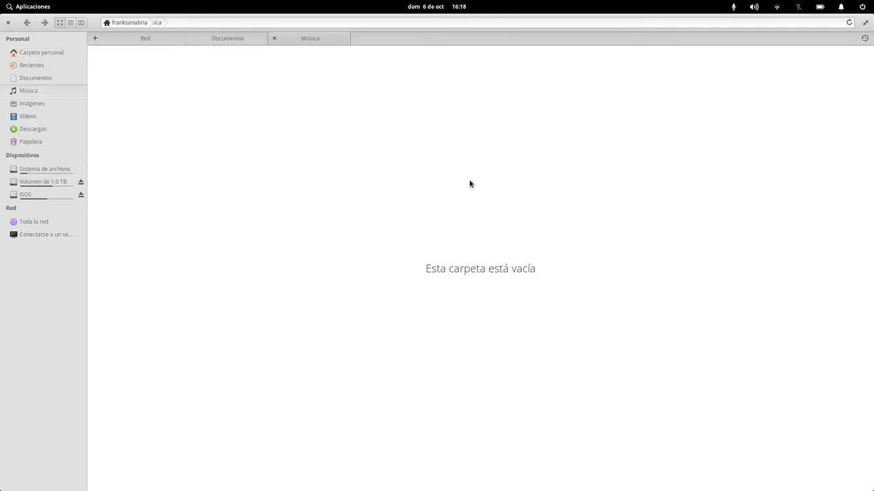
pyautogui.hotkey('ctrl', 'w')
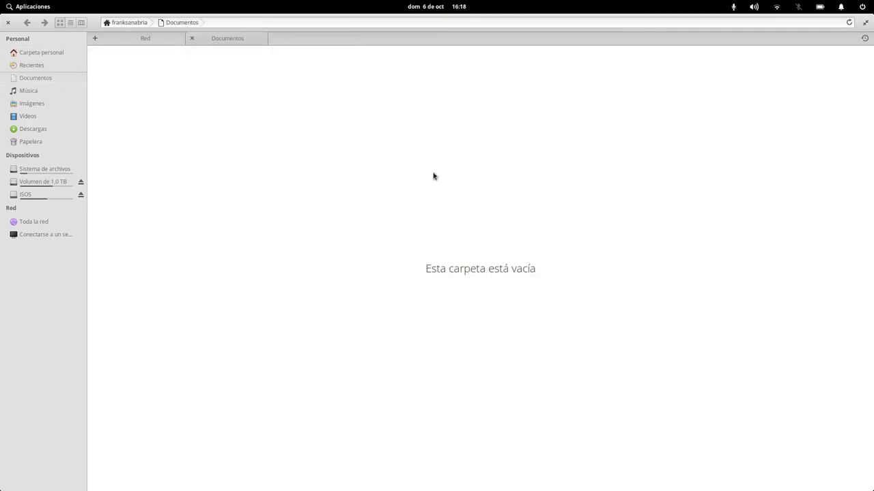
pyautogui.click(191, 39)
pyautogui.click(34, 129)
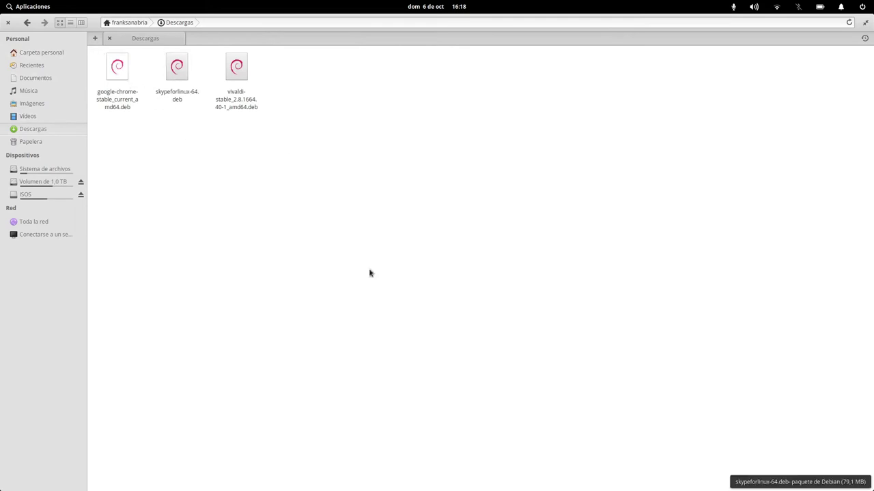
# Step: Launch Google Chrome from the Internet category of the installed applications
pyautogui.click(45, 8)
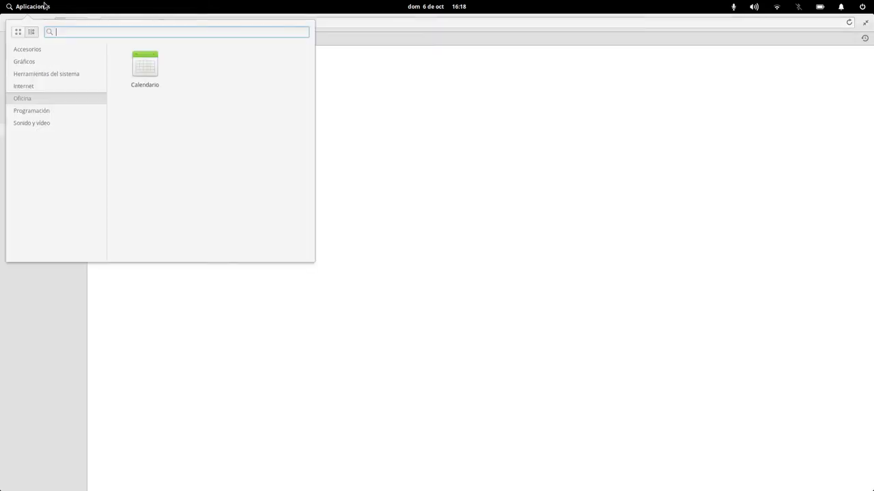
pyautogui.click(49, 84)
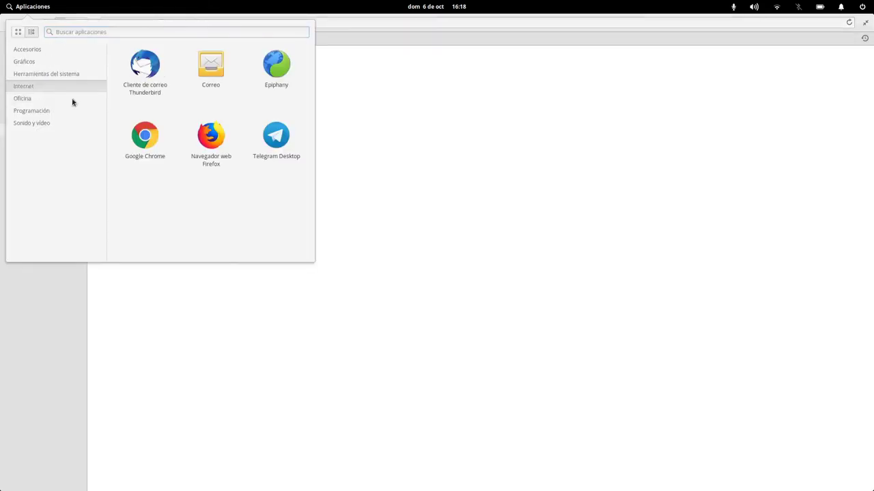
pyautogui.click(149, 143)
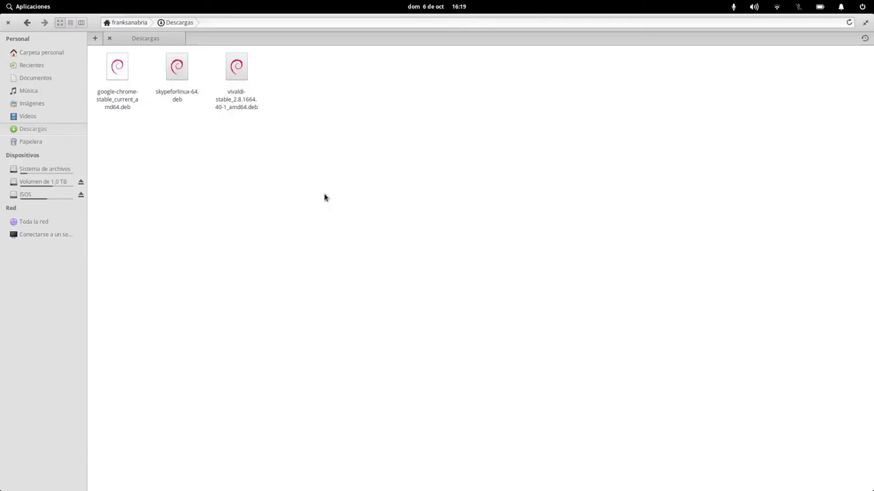
pyautogui.click(407, 478)
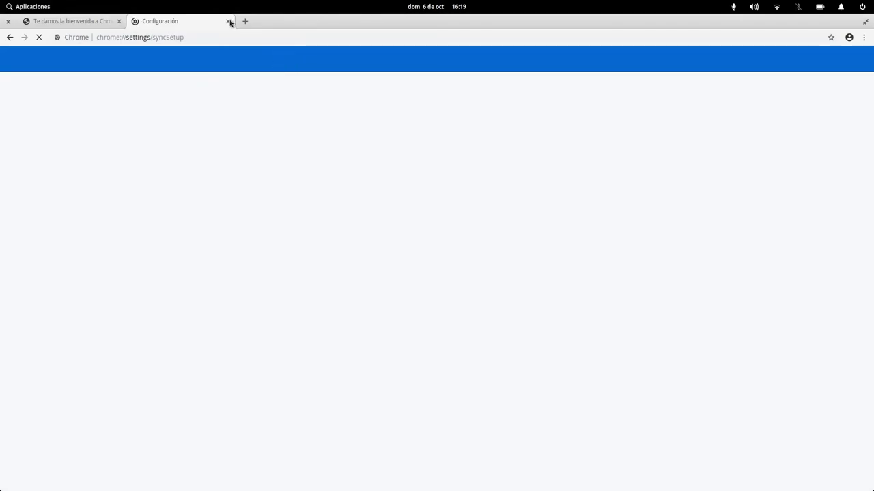
# Step: Close Chrome's sync settings tab and skip the welcome page's setup for customizing the browser
pyautogui.click(228, 21)
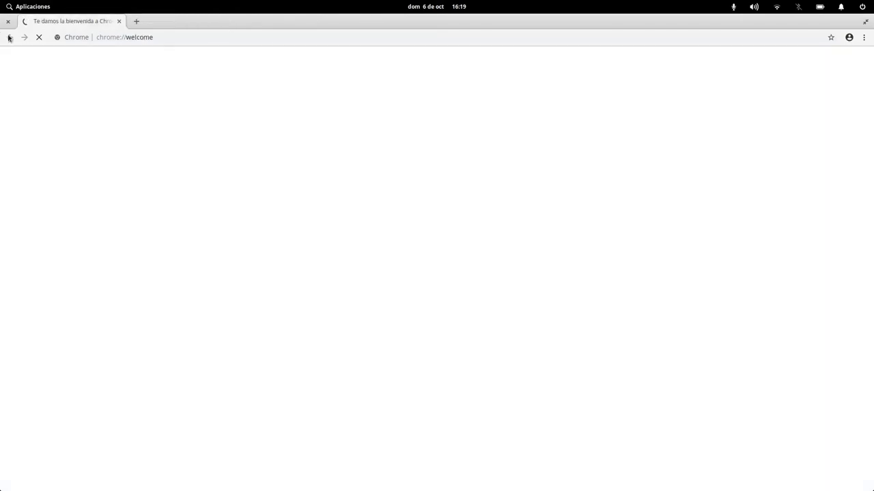
pyautogui.press('super+Down')
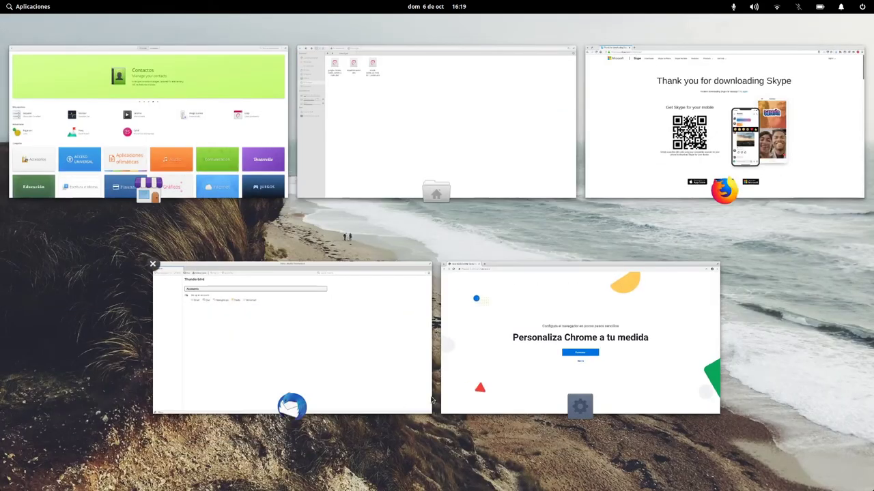
pyautogui.click(454, 378)
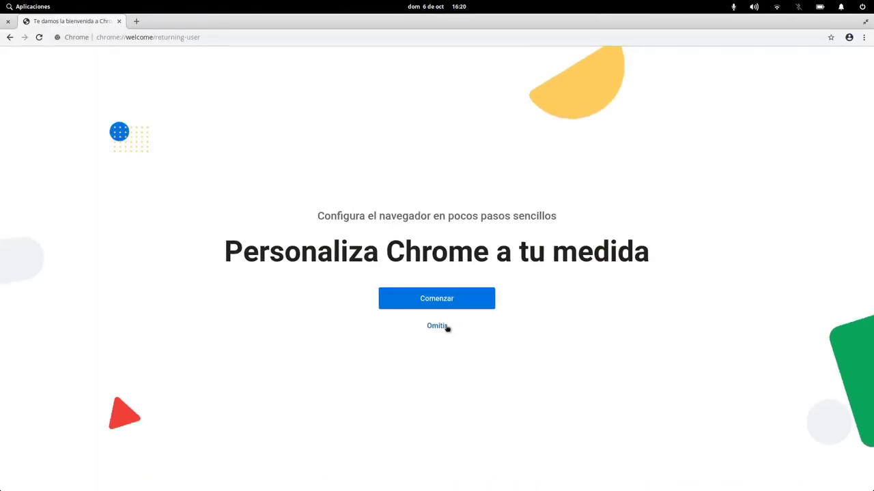
pyautogui.click(437, 326)
# Step: Switch to the file manager and open the skypeforlinux-64.deb package from Descargas in Eddy
pyautogui.press('super+Down')
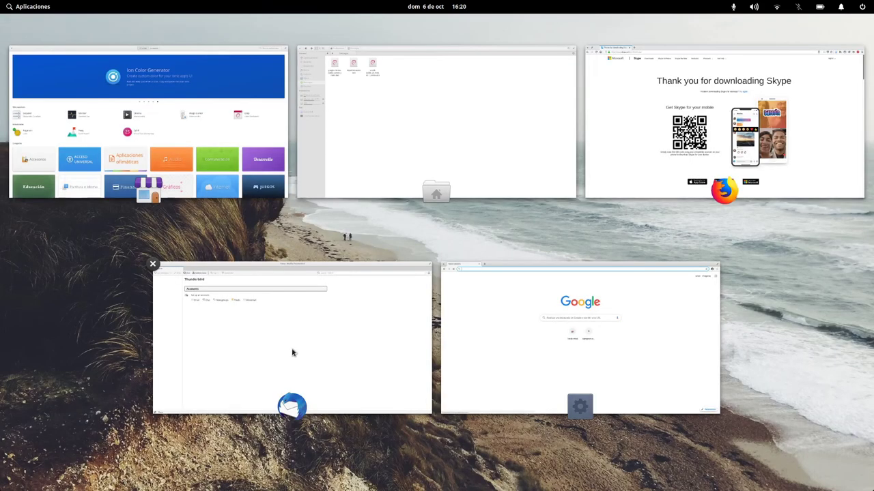
pyautogui.click(433, 149)
pyautogui.rightClick(179, 69)
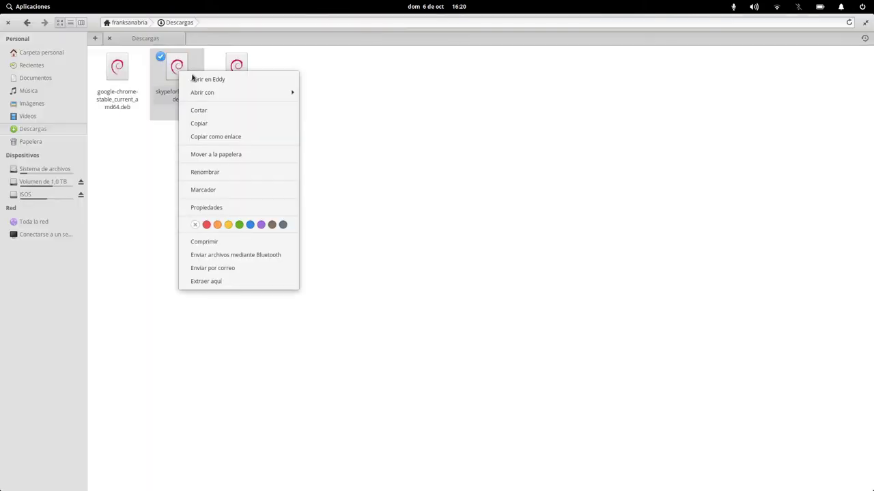
pyautogui.click(226, 81)
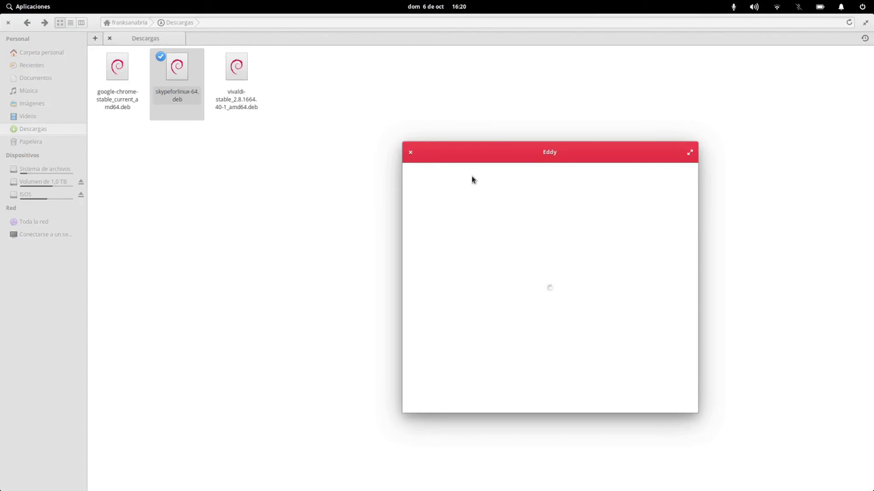
# Step: Install the Skype package, authenticating with the account password, and open the Vivaldi package from Descargas in Eddy
pyautogui.click(670, 175)
pyautogui.write('•••••••••')
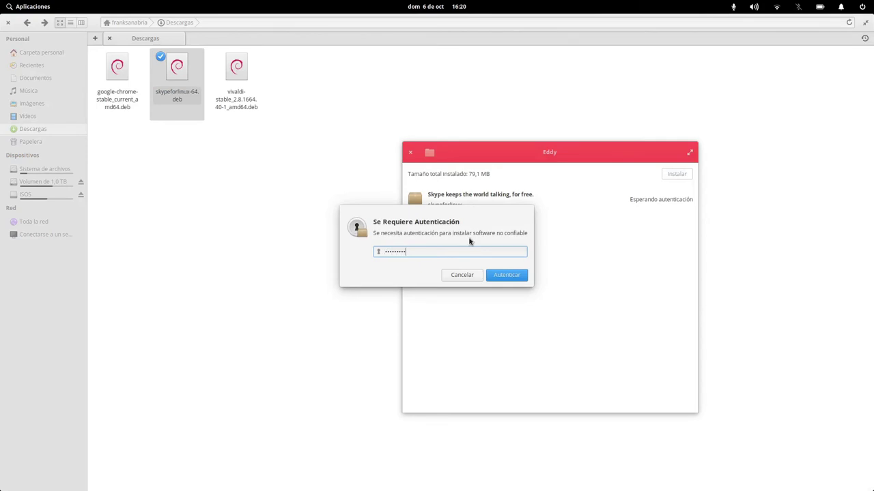
pyautogui.click(504, 275)
pyautogui.rightClick(247, 81)
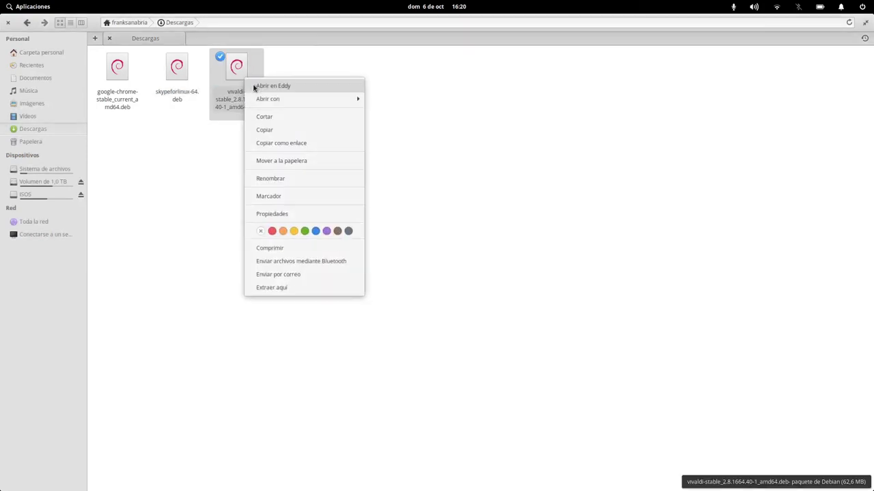
pyautogui.click(273, 86)
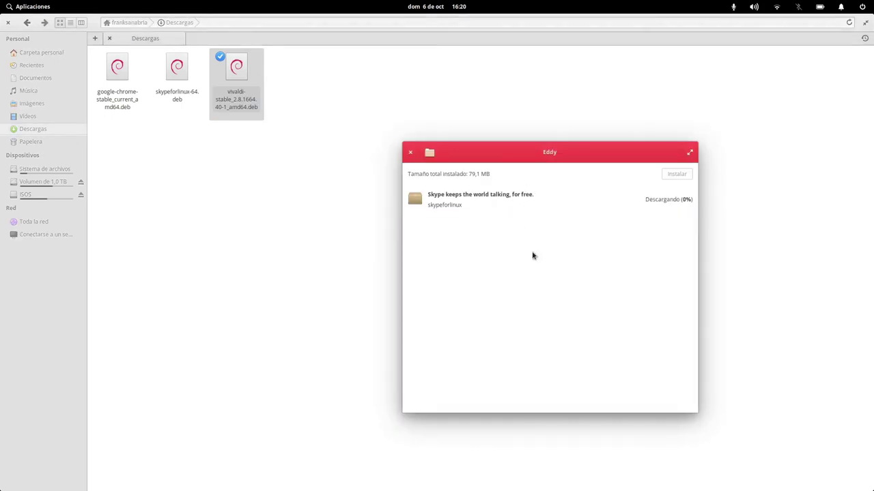
# Step: Reposition Google Chrome in the dock between Firefox and Thunderbird and bring its window forward
pyautogui.moveTo(535, 488)
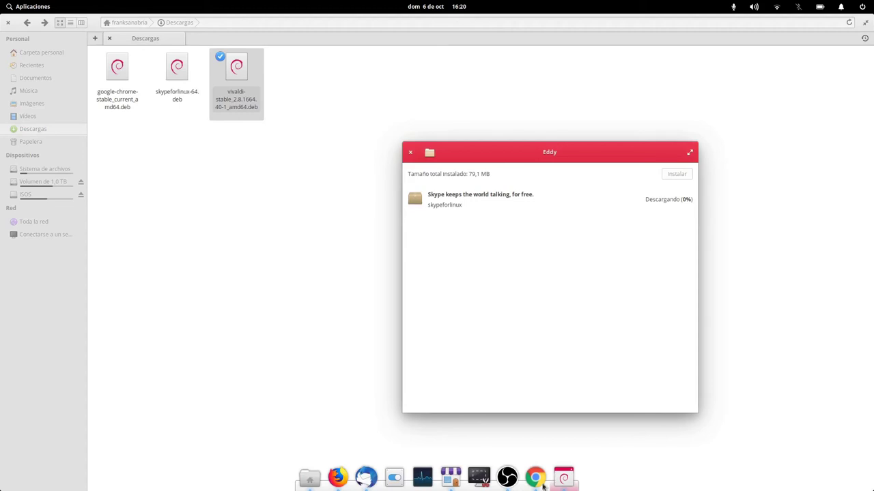
pyautogui.moveTo(538, 483); pyautogui.dragTo(367, 481)
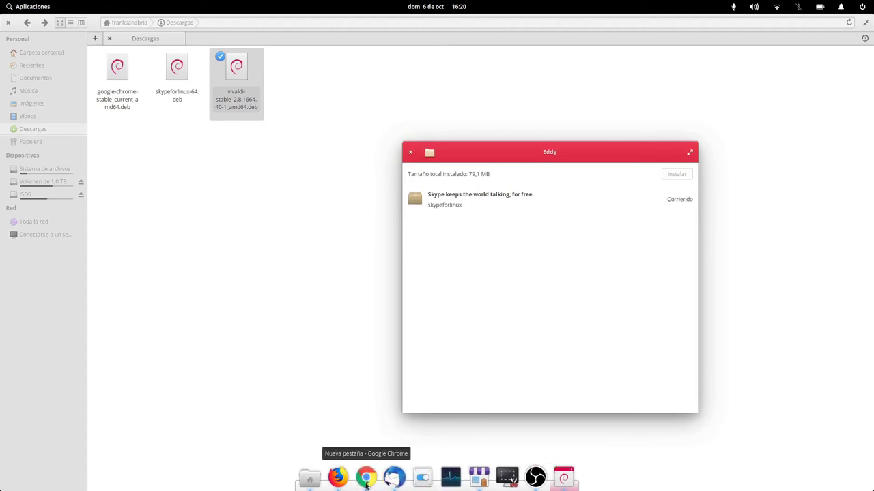
pyautogui.click(367, 482)
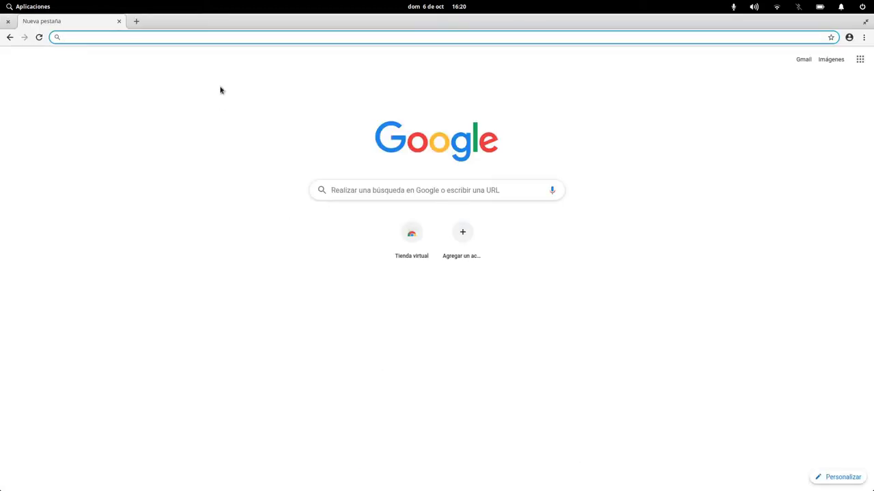
# Step: Search Google for adblock plus in the current Chrome tab and for malwarebytes in a new tab
pyautogui.write('adbloc')
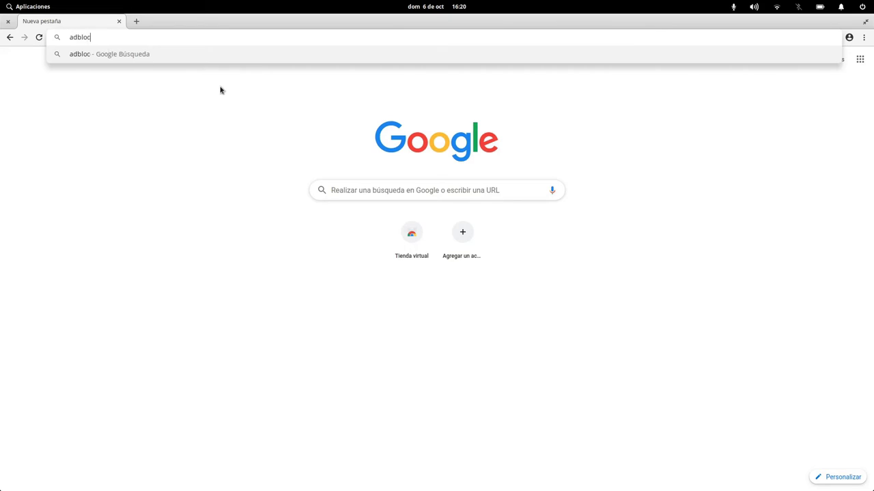
pyautogui.write('k plus')
pyautogui.press('Return')
pyautogui.hotkey('ctrl', 't')
pyautogui.write('m')
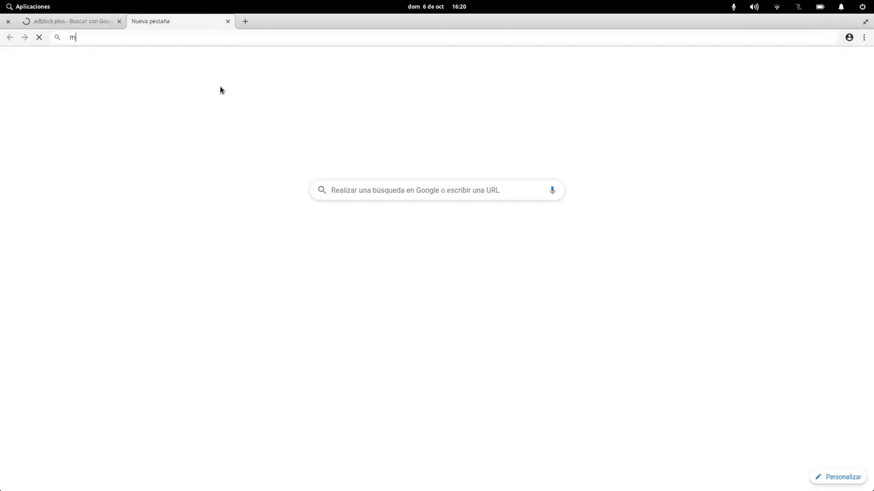
pyautogui.write('alwarebytes')
pyautogui.press('Return')
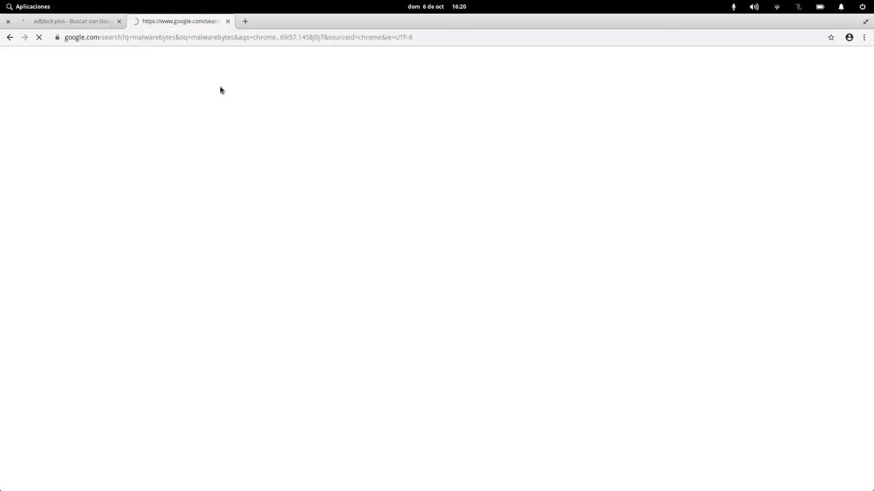
# Step: Search Google for ecosia and anydesk, each in its own new tab
pyautogui.hotkey('ctrl', 't')
pyautogui.write('ecosia')
pyautogui.press('Return')
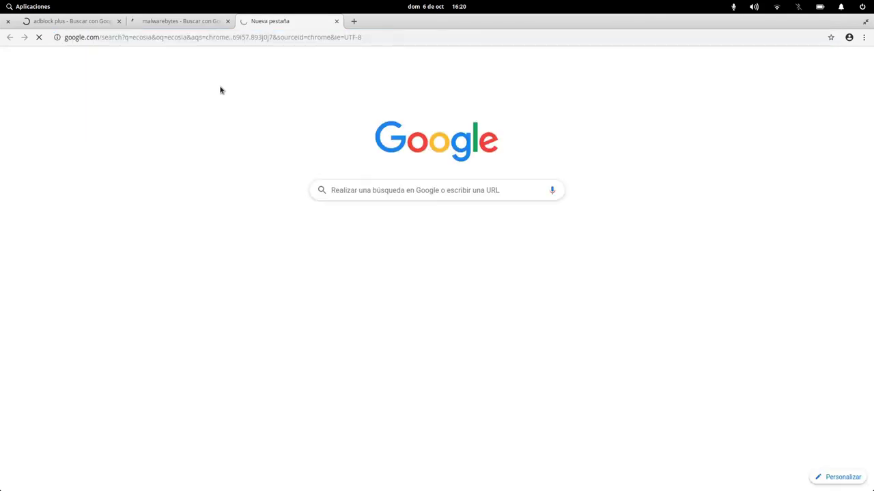
pyautogui.hotkey('ctrl', 't')
pyautogui.write('anydesk')
pyautogui.press('Return')
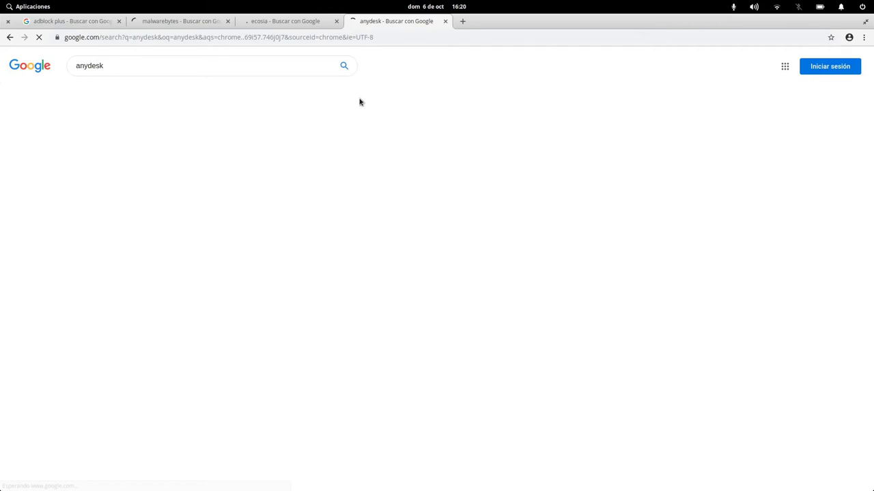
# Step: Open the first search result for Adblock Plus, Malwarebytes, Ecosia and AnyDesk in their respective tabs
pyautogui.hotkey('ctrl', 'Tab')
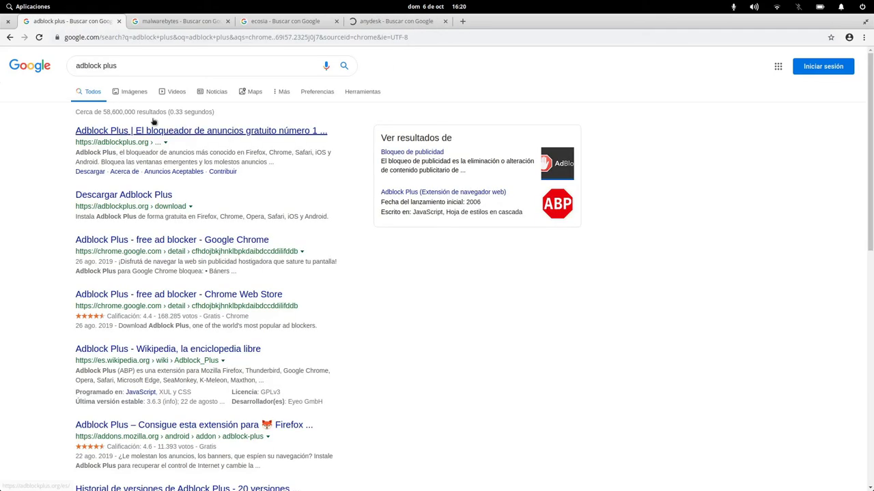
pyautogui.click(153, 128)
pyautogui.hotkey('ctrl', 'Tab')
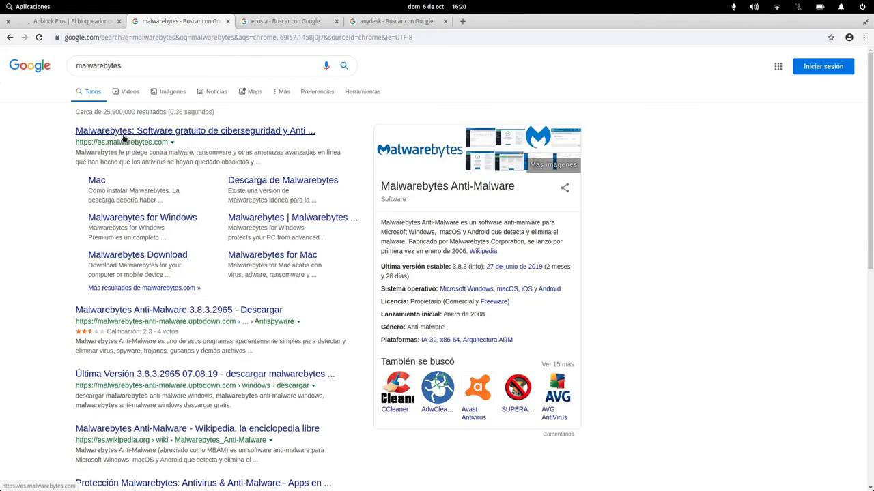
pyautogui.click(125, 136)
pyautogui.hotkey('ctrl', 'Tab')
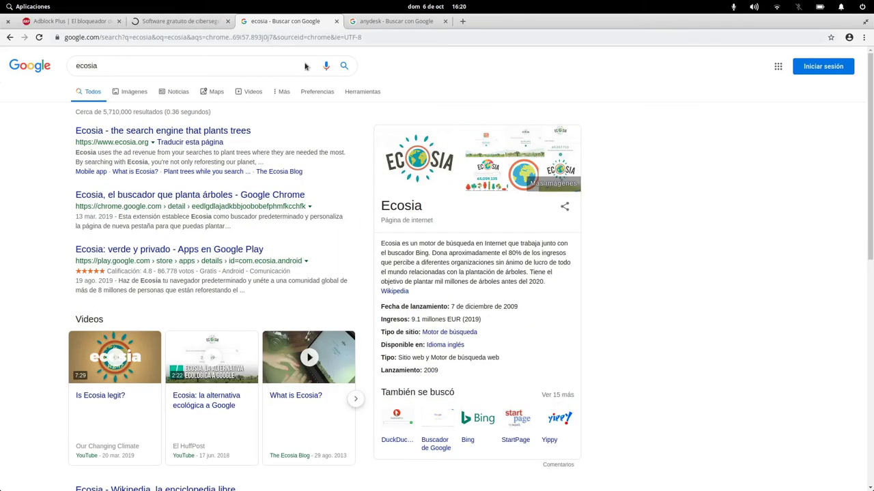
pyautogui.click(217, 127)
pyautogui.hotkey('ctrl', 'Tab')
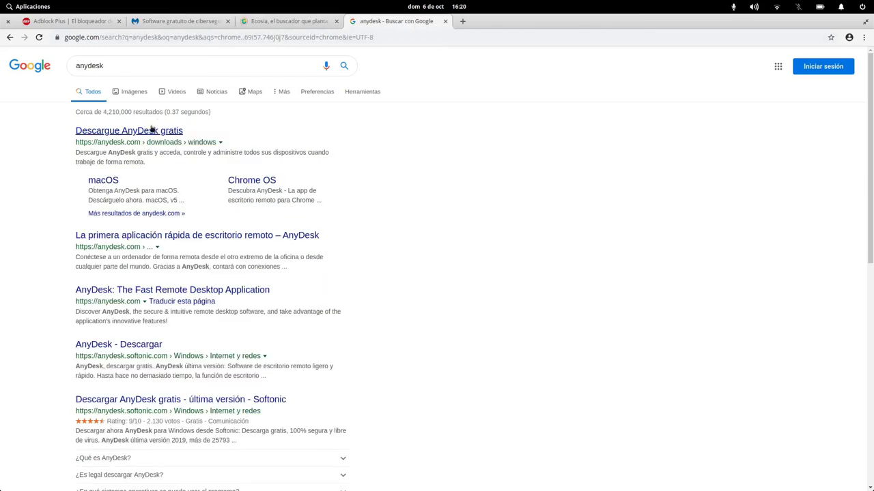
pyautogui.click(151, 131)
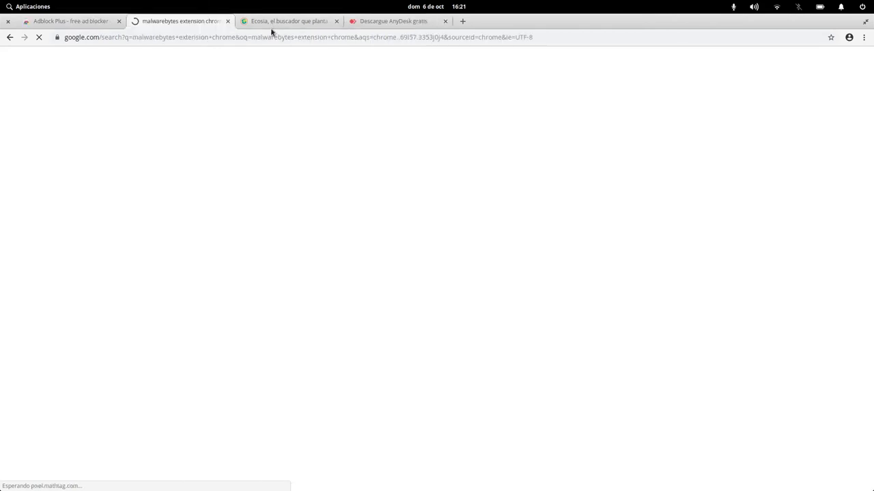
# Step: Go to the Ecosia home page tab and open the site's menu
pyautogui.click(279, 21)
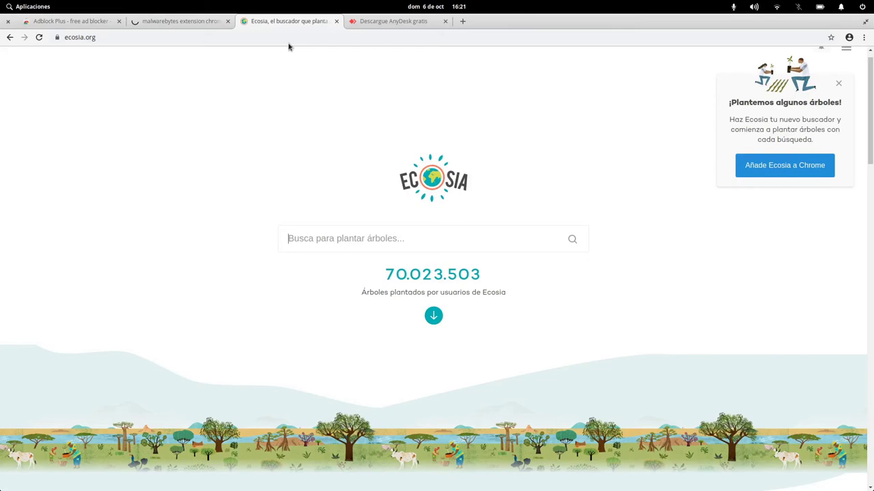
pyautogui.click(844, 66)
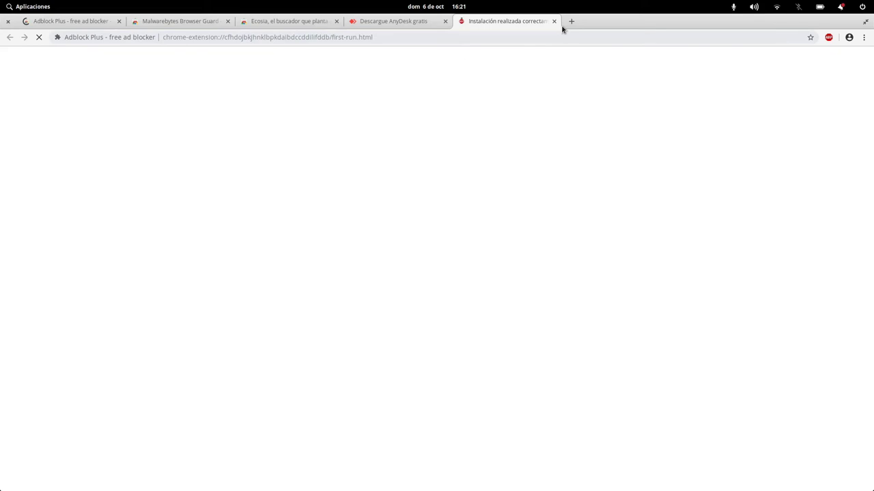
# Step: Close the Adblock Plus first-run tab and the Malwarebytes Browser Guard store tab
pyautogui.click(553, 22)
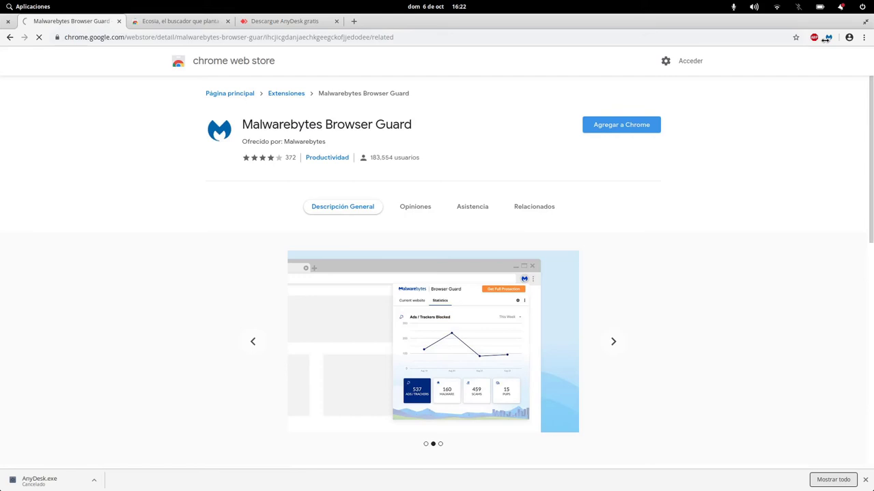
pyautogui.press('super')
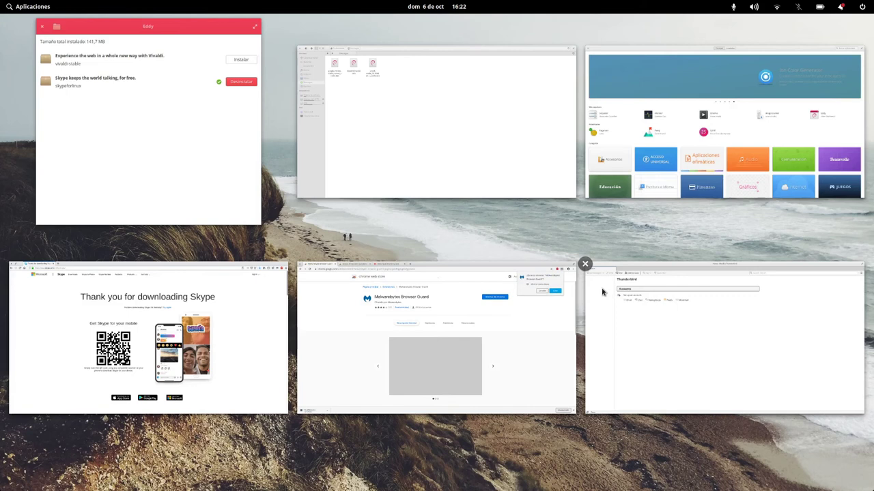
pyautogui.press('Escape')
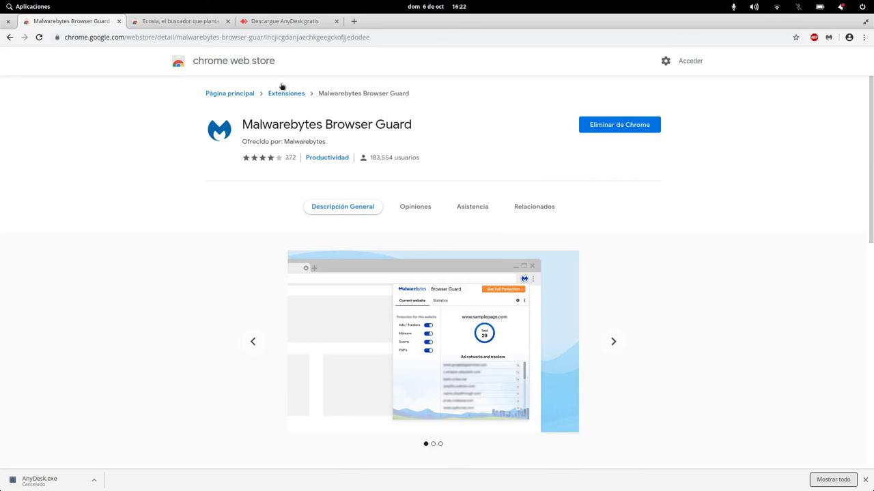
pyautogui.hotkey('ctrl', 'w')
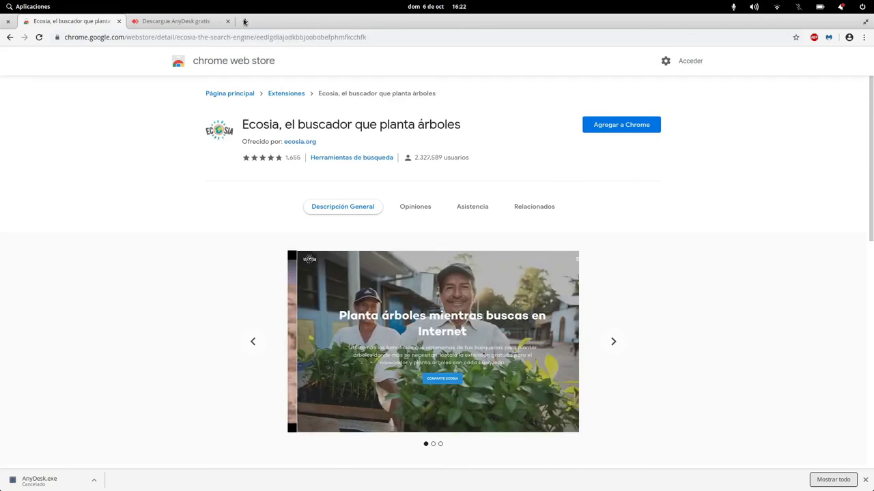
# Step: Download the Debian / Ubuntu / Mint (64 Bit) version of AnyDesk from its Linux download page
pyautogui.click(166, 23)
pyautogui.scroll(-3, 293, 277)
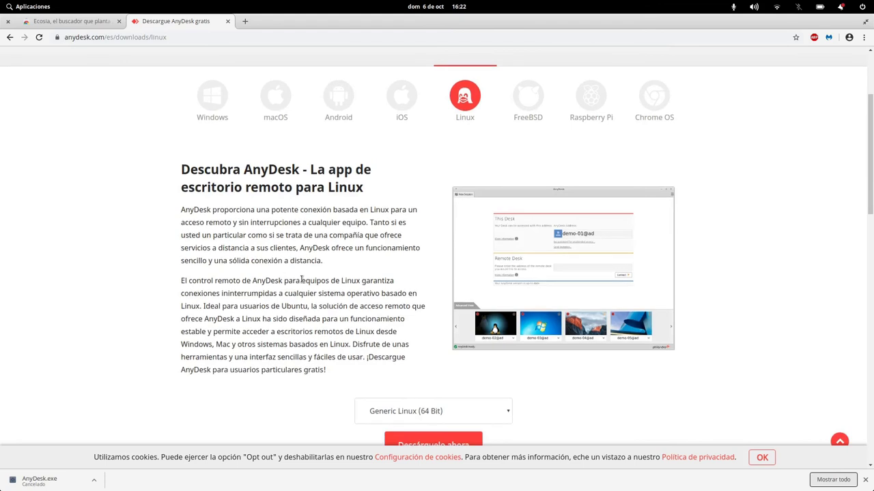
pyautogui.scroll(-5, 301, 277)
pyautogui.click(428, 243)
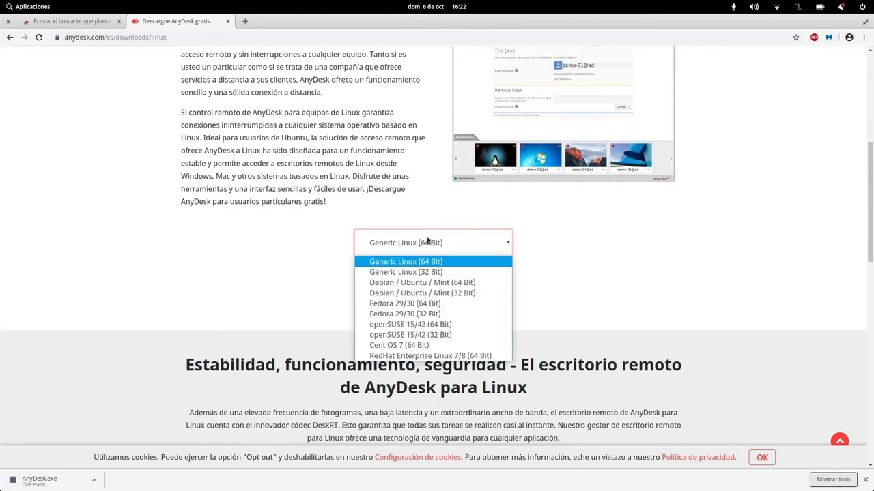
pyautogui.click(447, 283)
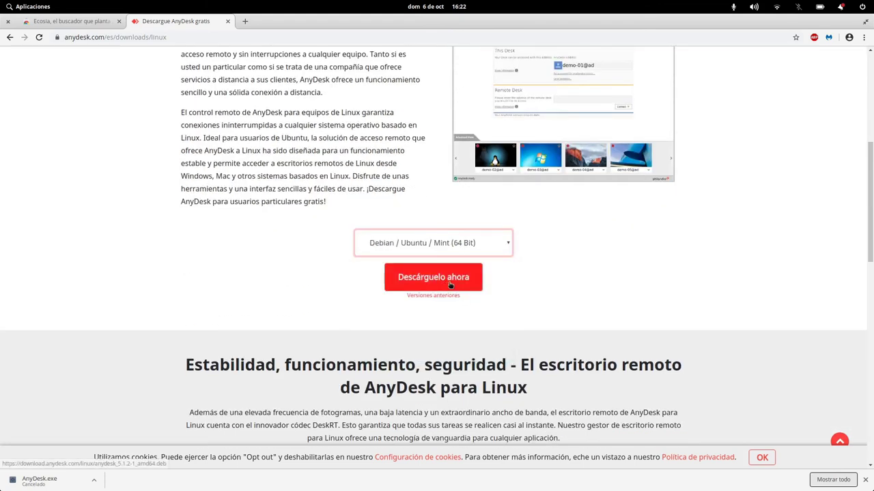
pyautogui.click(448, 285)
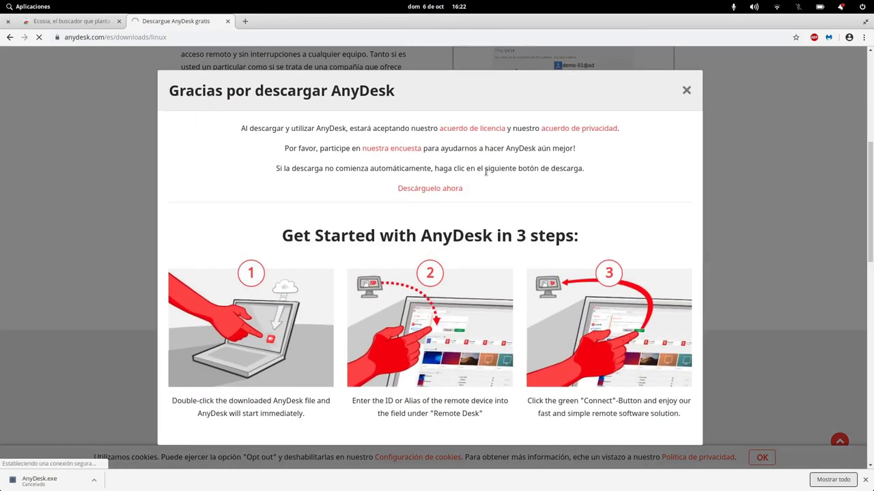
# Step: Return to the Ecosia extension's page in the Chrome Web Store
pyautogui.click(70, 23)
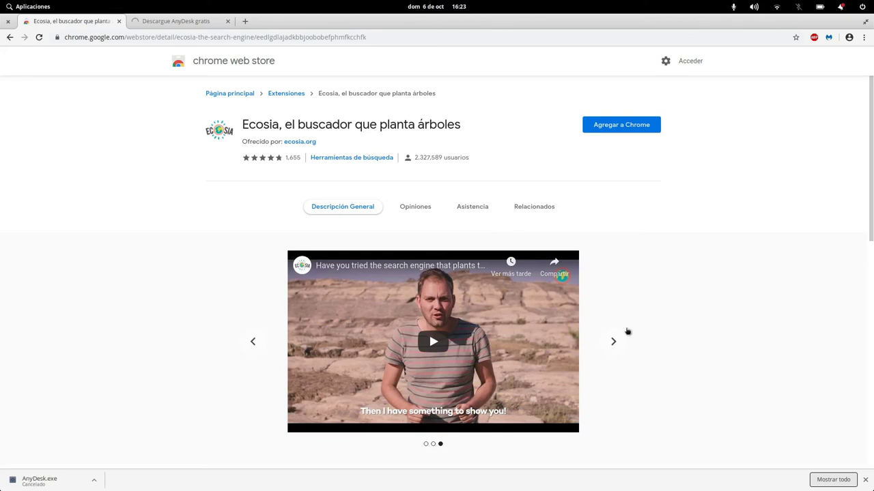
pyautogui.click(484, 165)
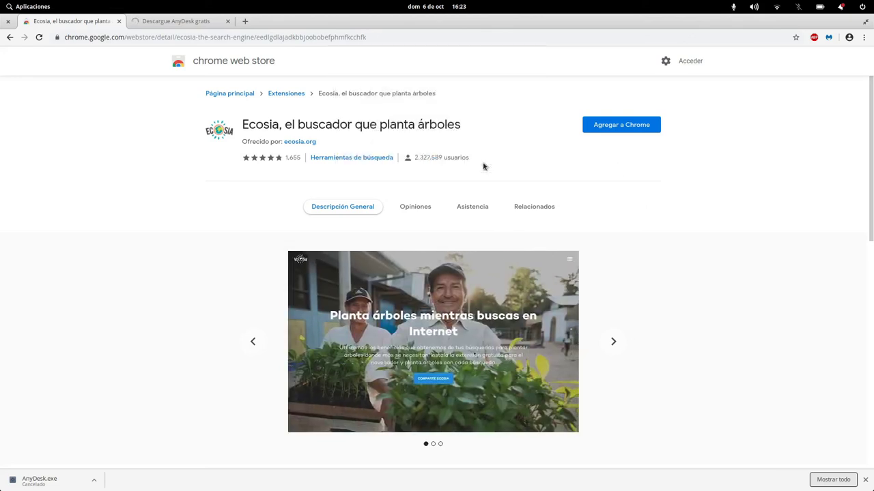